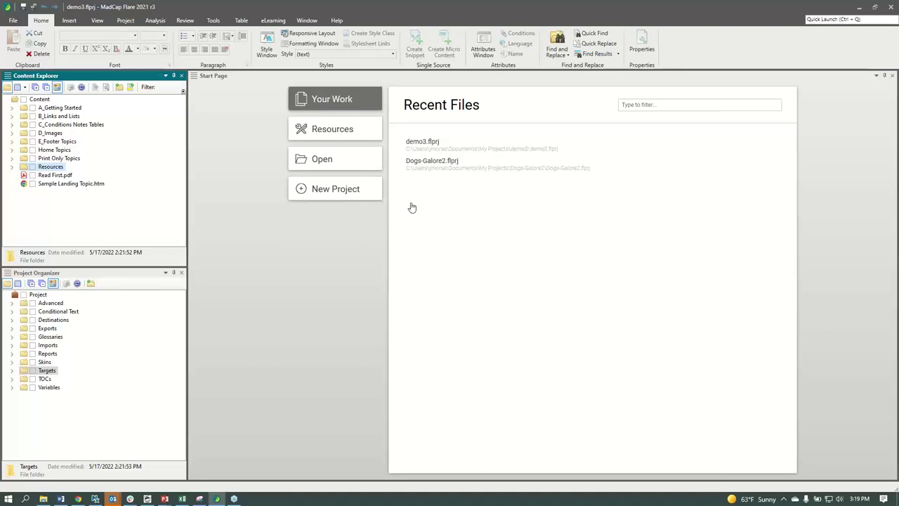
Start a new project with the suggested name demo4 and default folder, and proceed to the template selection.
left_click(324, 194)
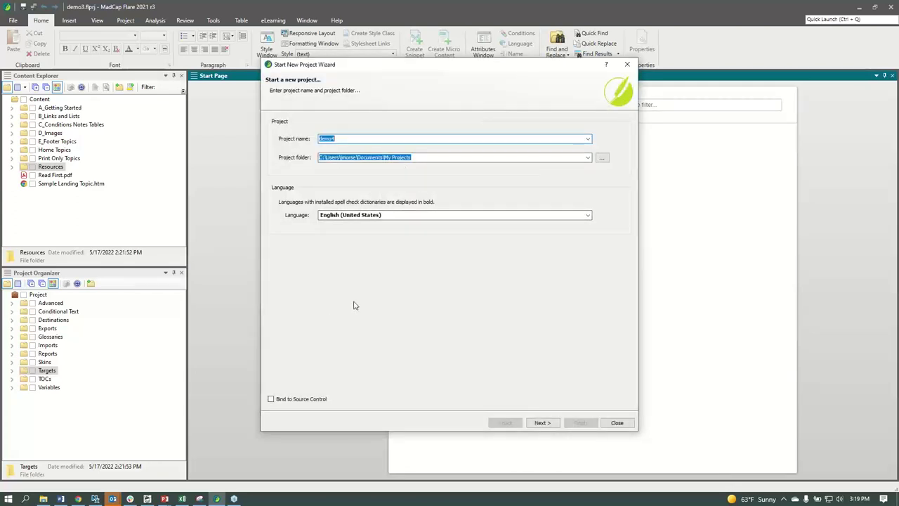
left_click(393, 158)
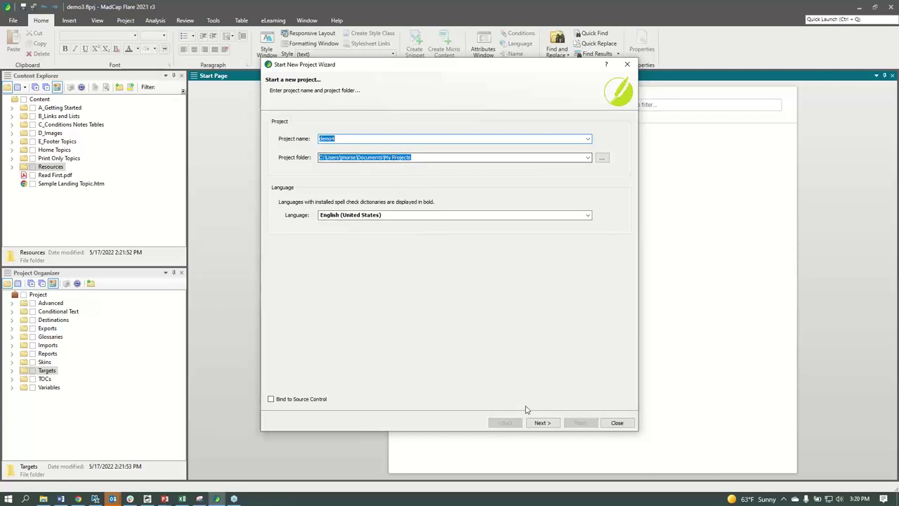
left_click(543, 425)
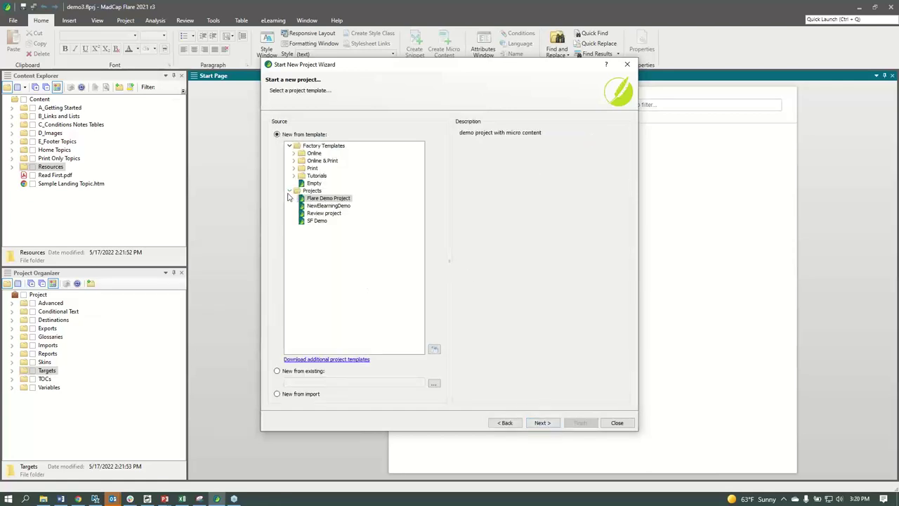
Browse the Online, Online & Print and Print factory templates, previewing Top Navigation and PDF and Knowledge Base.
left_click(289, 191)
left_click(294, 153)
left_click(294, 198)
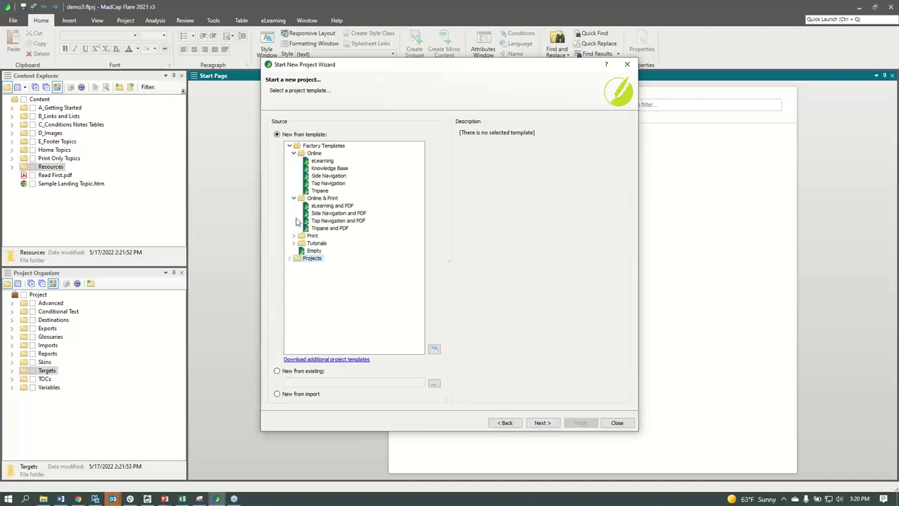
left_click(294, 235)
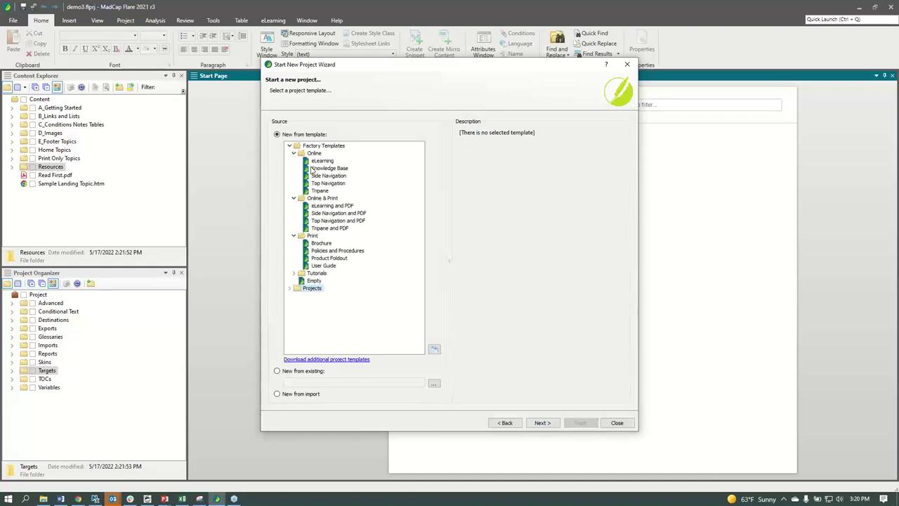
left_click(336, 220)
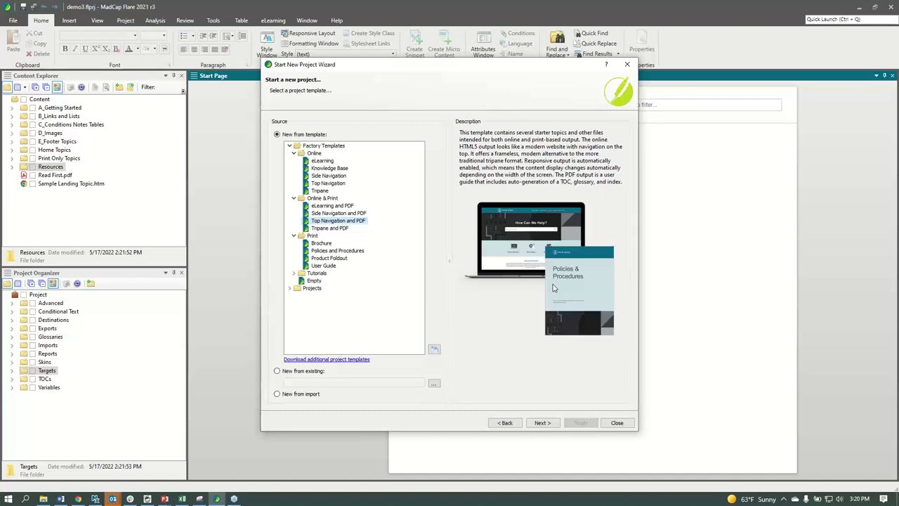
left_click(330, 169)
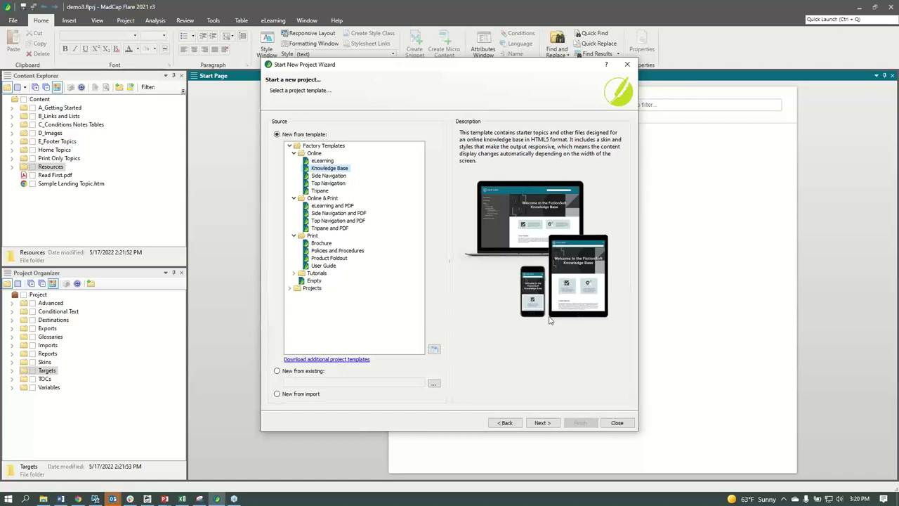
Open the web page with additional downloadable project templates and look through to the Top Navigation templates.
left_click(297, 360)
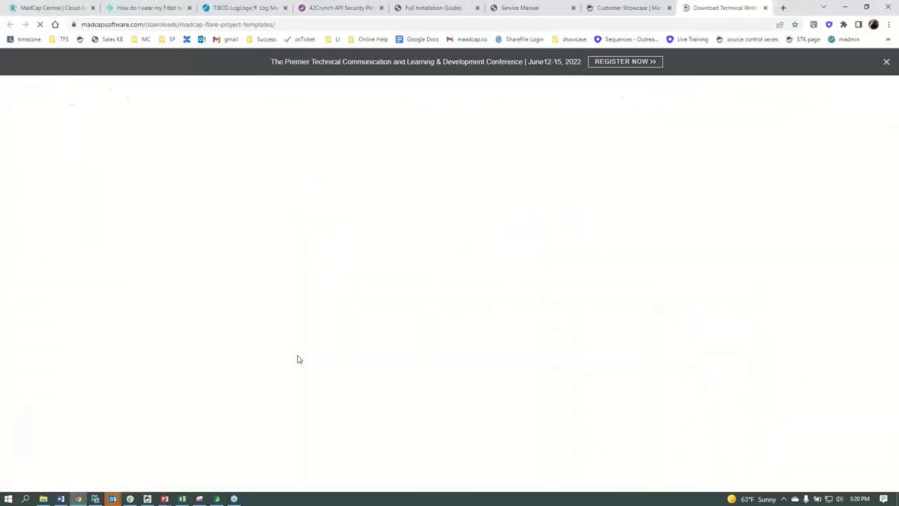
scroll(384, 326, "down", 3)
scroll(383, 325, "down", 8)
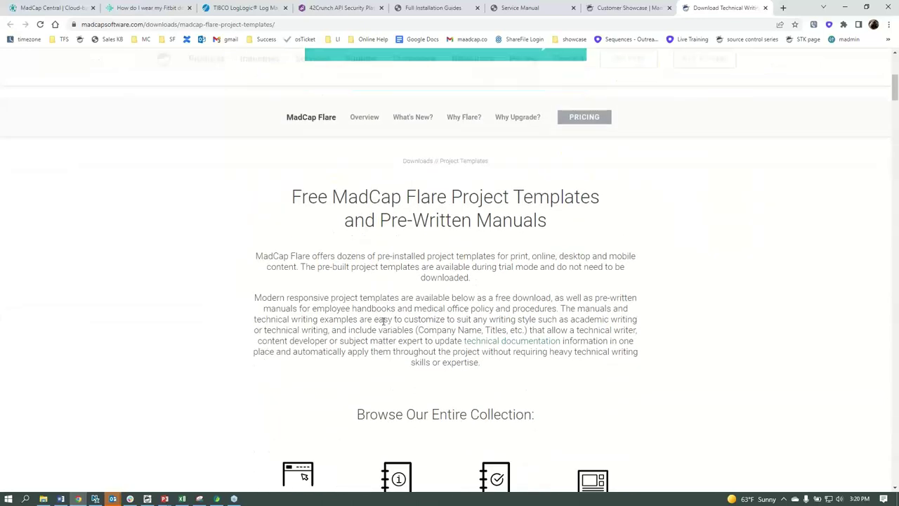
scroll(383, 325, "down", 5)
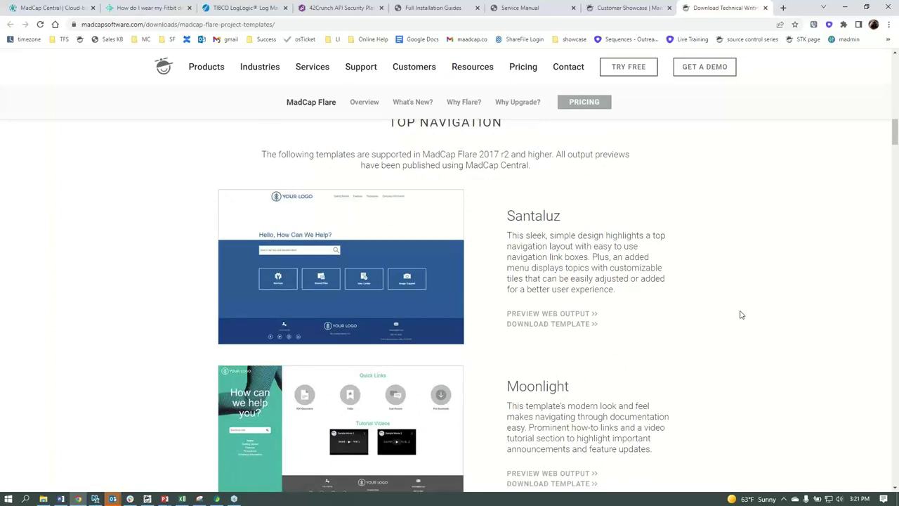
Preview the Santaluz template's web output, including its Procedures submenu, and look through further templates on the download page.
left_click(523, 318)
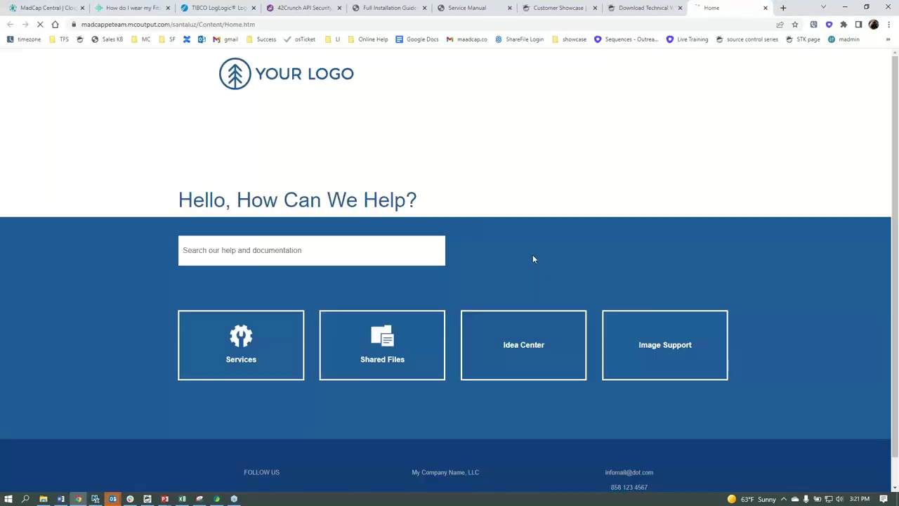
mouse_move(572, 83)
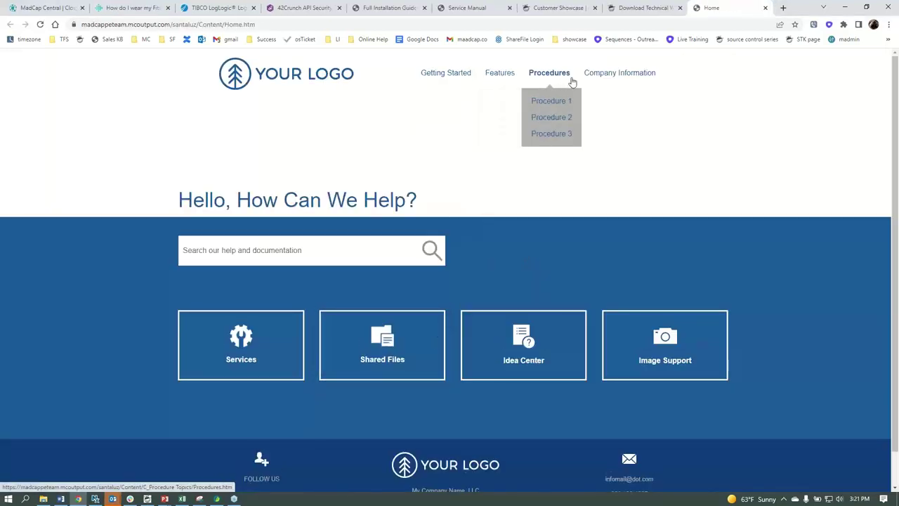
left_click(642, 14)
scroll(653, 271, "down", 2)
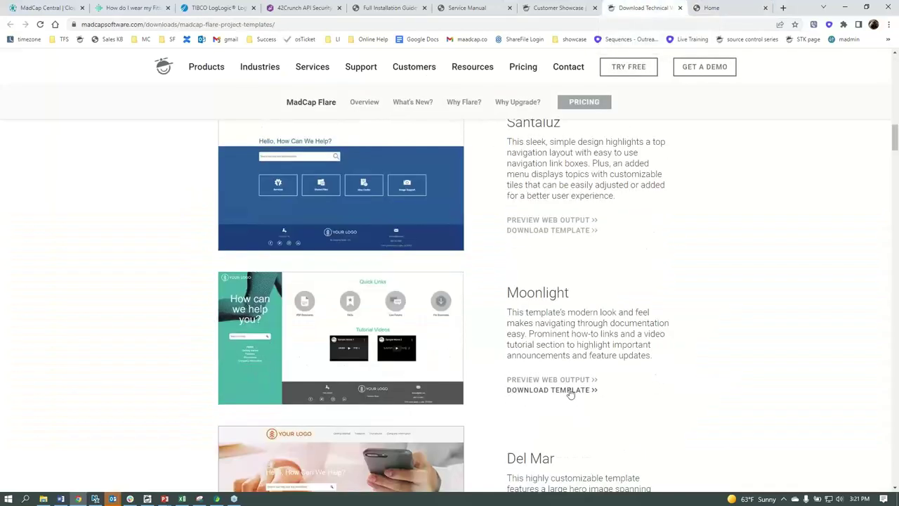
scroll(700, 373, "down", 3)
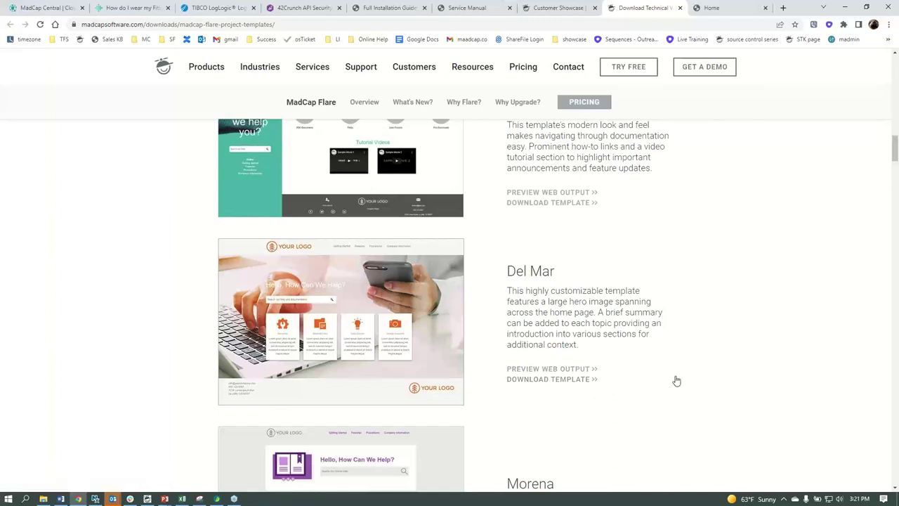
Switch back to MadCap Flare and close the new project wizard without creating a project.
left_click(217, 499)
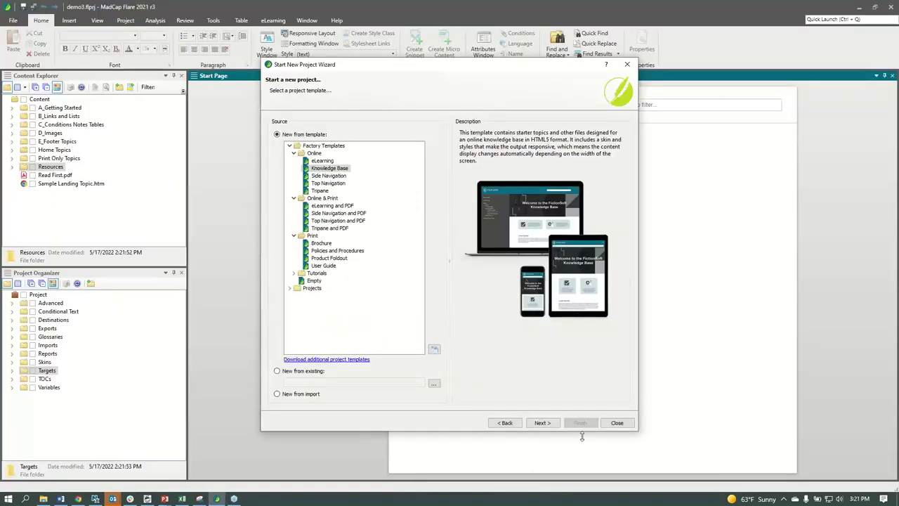
left_click(616, 422)
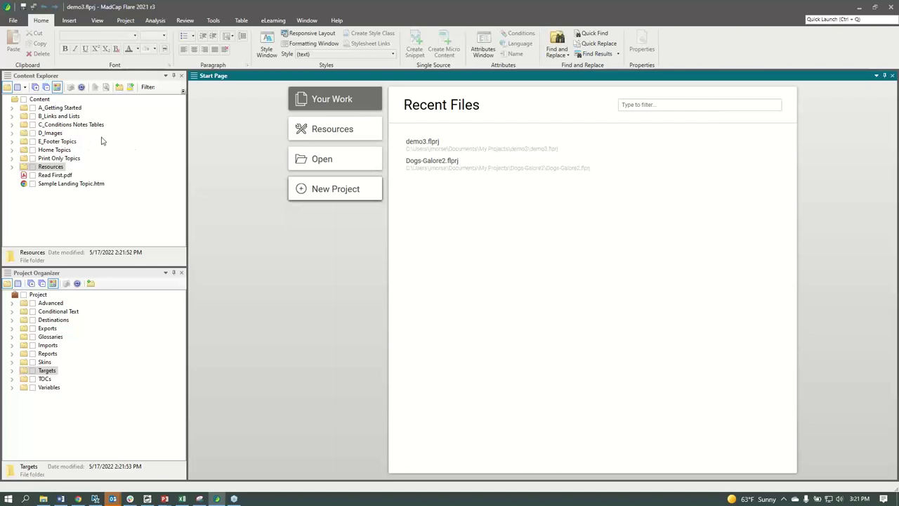
Examine the contents of the A_Getting Started and Resources folders in the project's content.
left_click(12, 107)
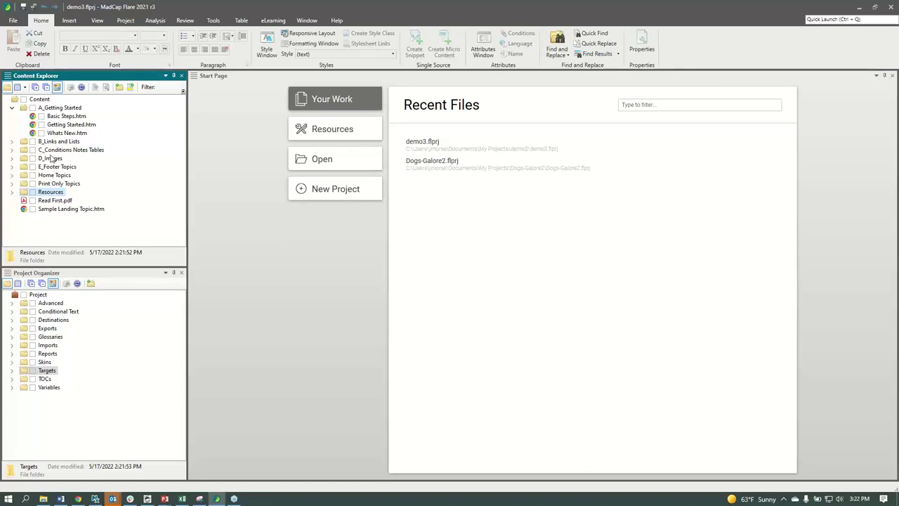
left_click(12, 108)
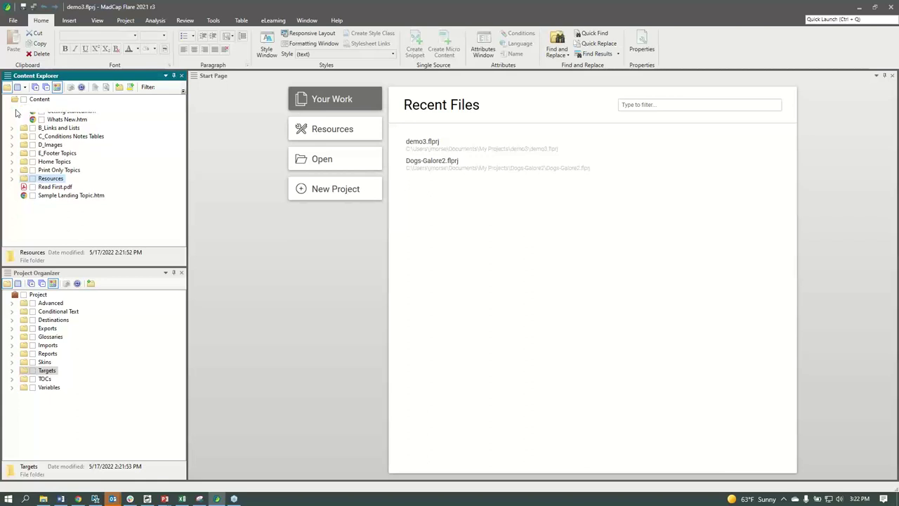
left_click(13, 168)
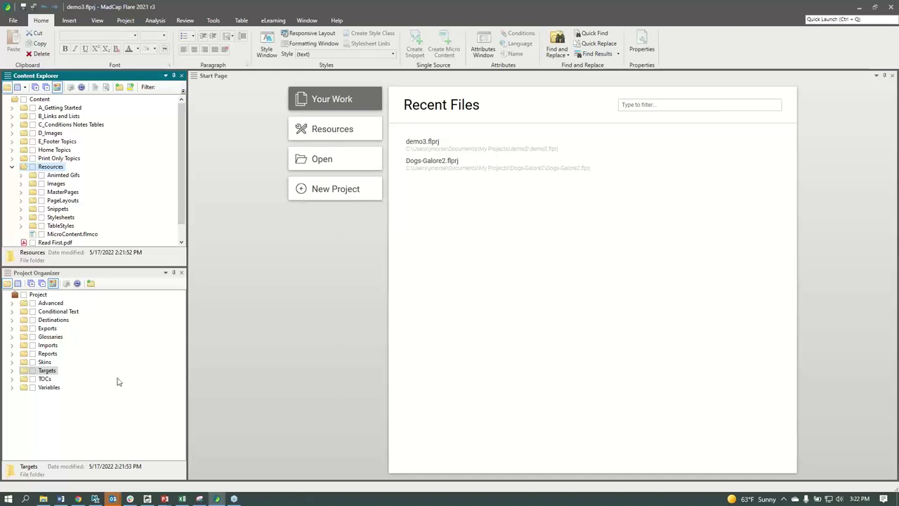
Examine the project's Targets and Skins folders and collapse them again.
left_click(11, 370)
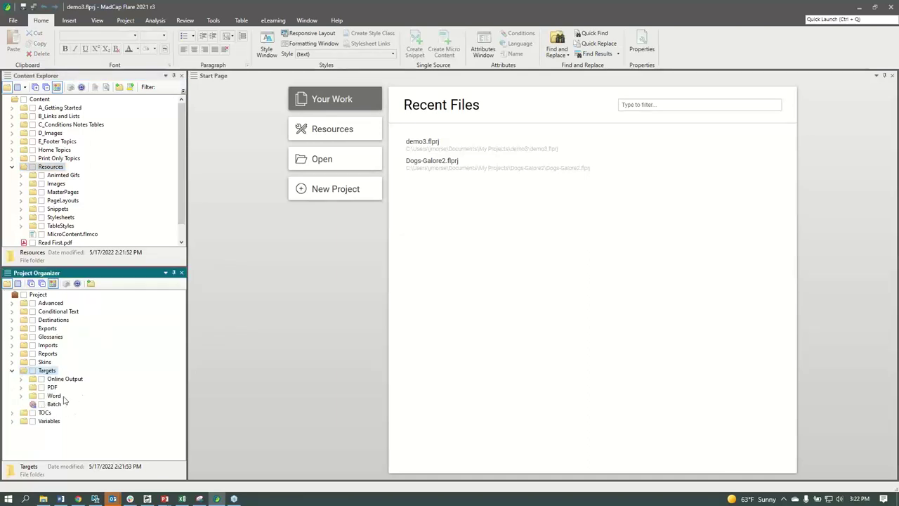
left_click(21, 380)
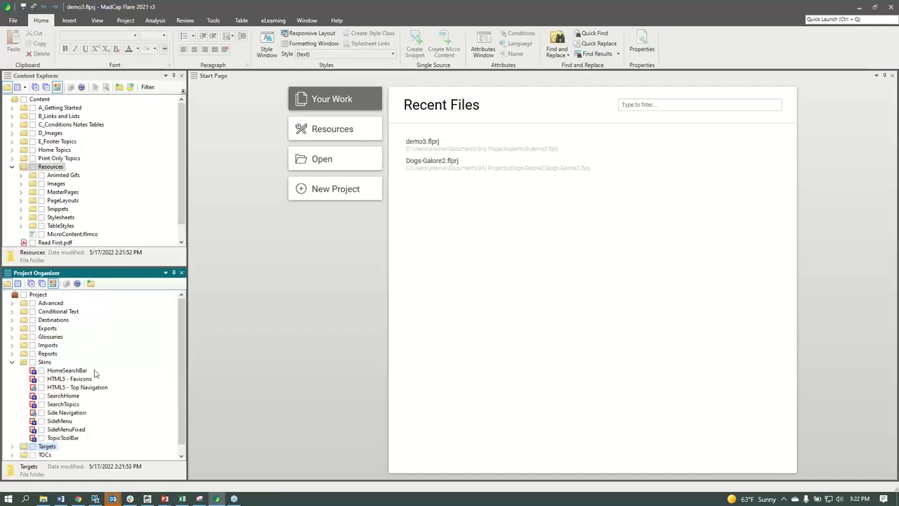
left_click(11, 362)
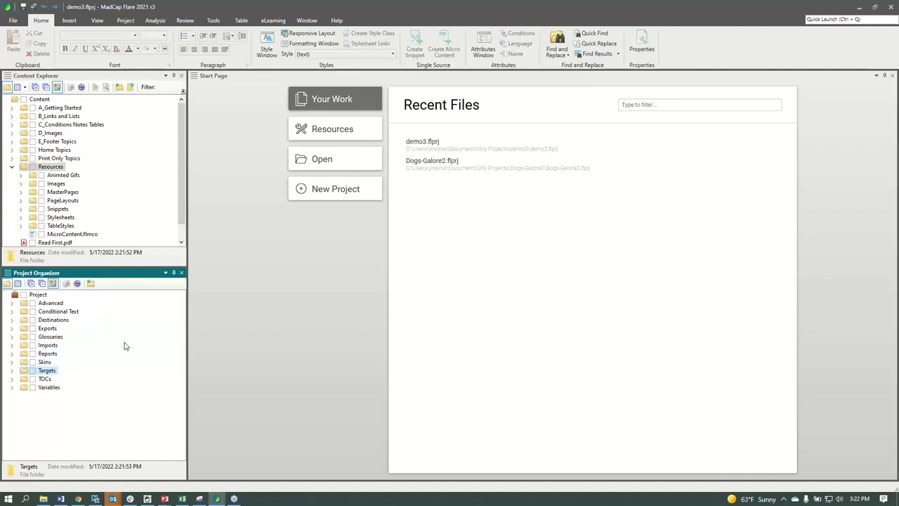
Collapse the Resources folder and look at the topic files inside A_Getting Started once more.
left_click(12, 166)
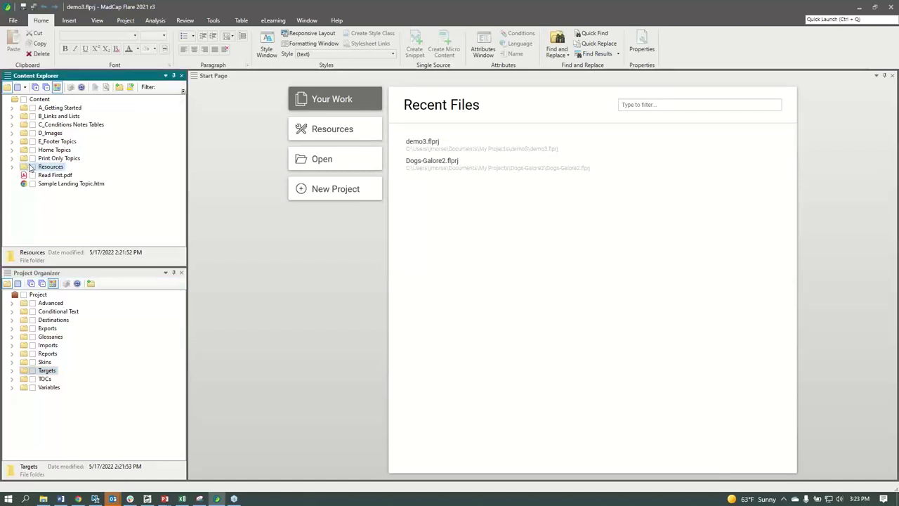
left_click(12, 108)
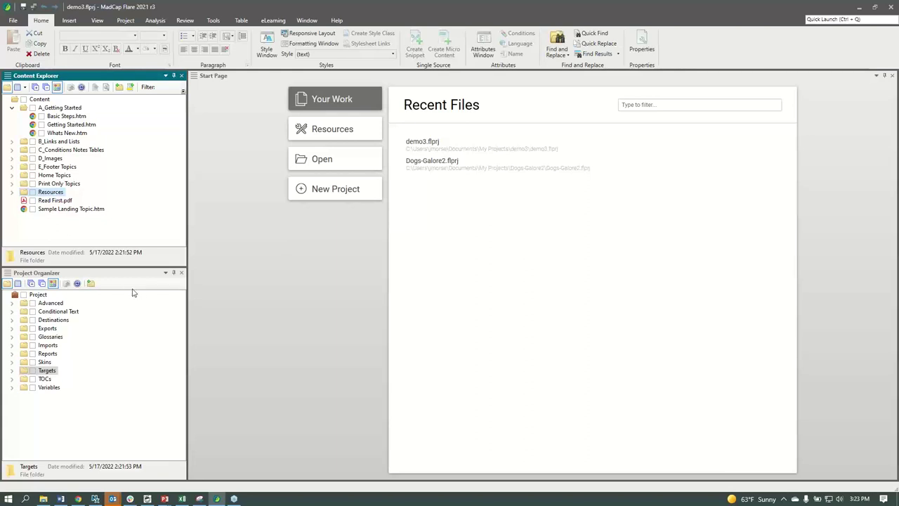
left_click(12, 110)
Create a new folder named Firewalls directly under Content and select it.
left_click(40, 99)
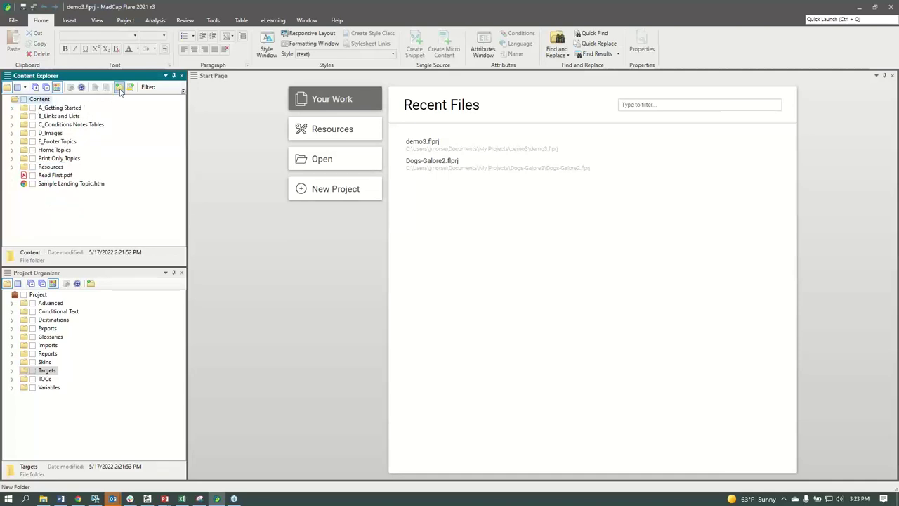
left_click(120, 87)
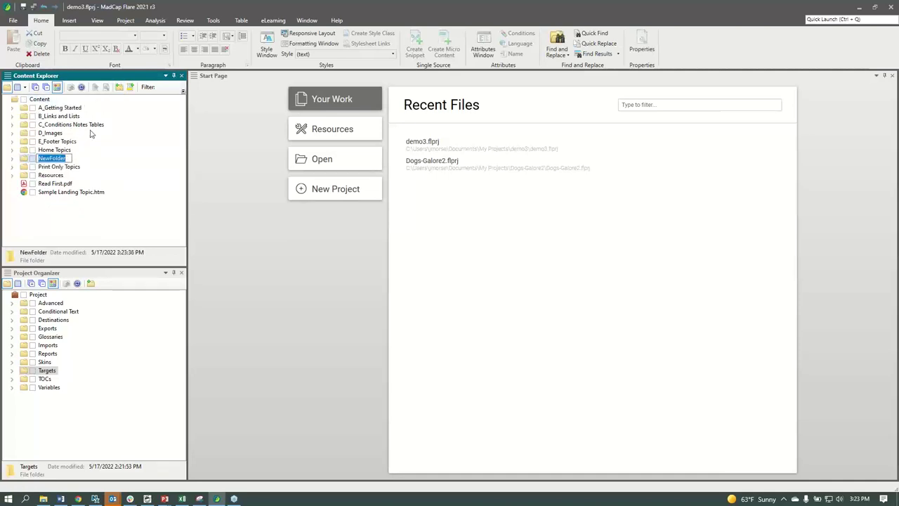
type("Firewalls")
key("Return")
left_click(54, 168)
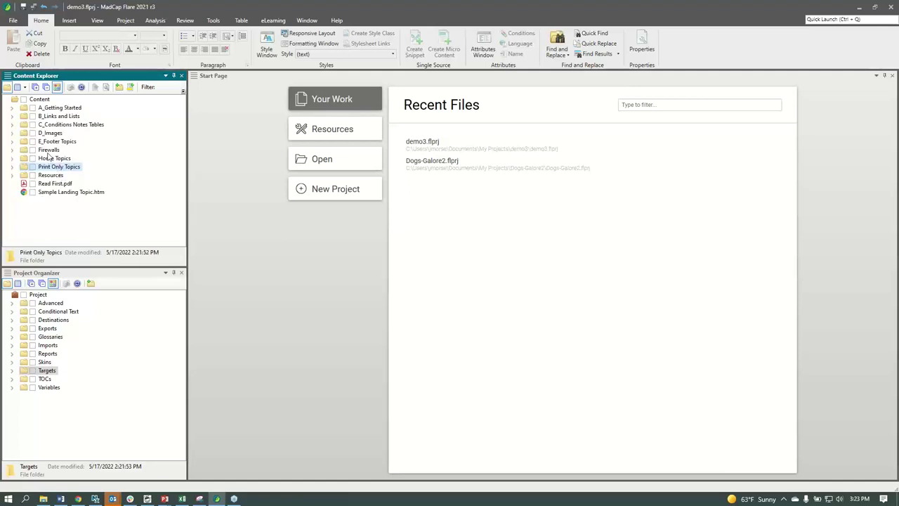
left_click(50, 151)
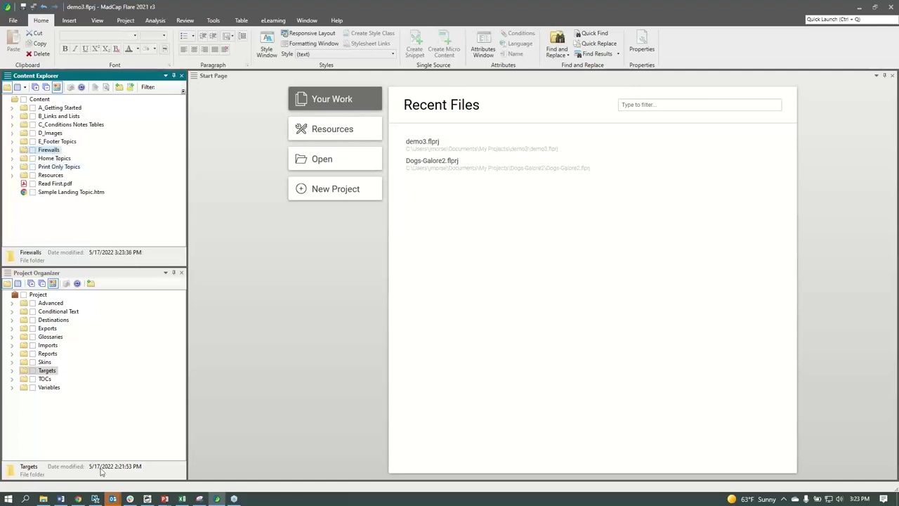
Switch to AboutFirewalls.doc in Word, look through its headings, image, tables and text, and minimize the document.
mouse_move(60, 498)
left_click(63, 463)
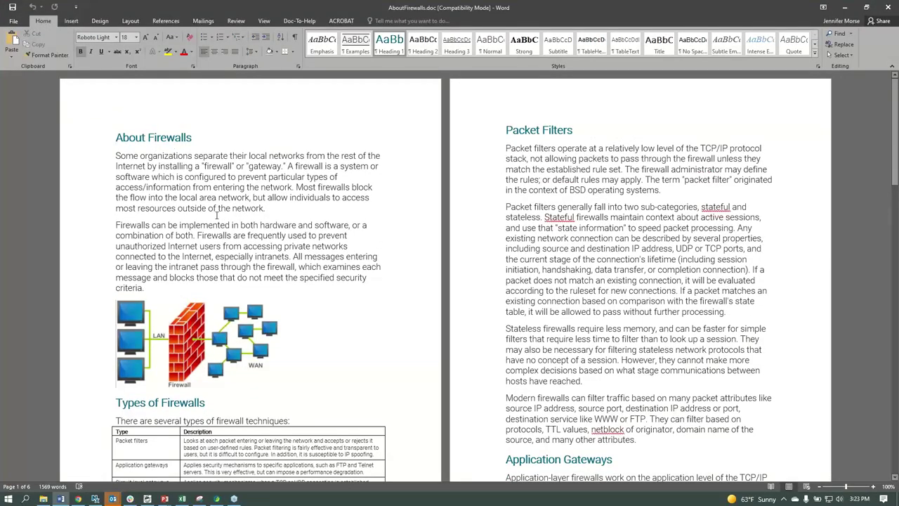
scroll(217, 216, "down", 5)
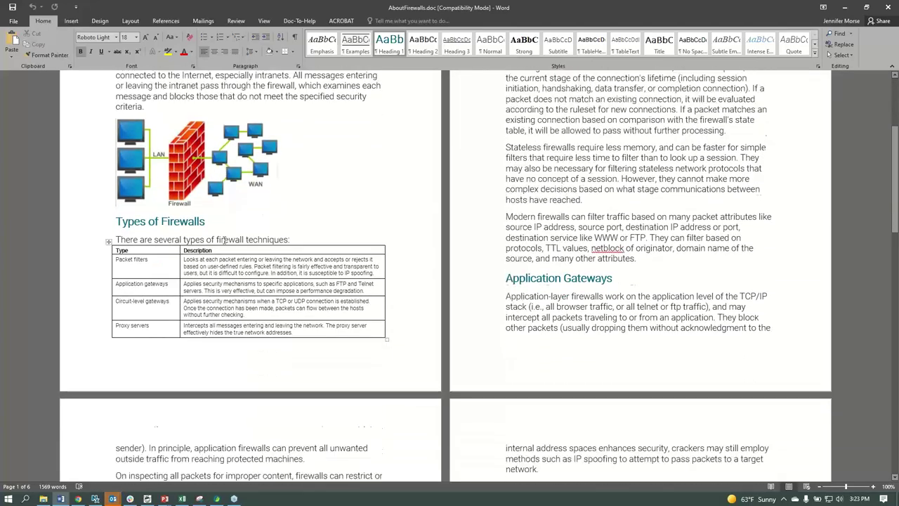
scroll(224, 241, "down", 12)
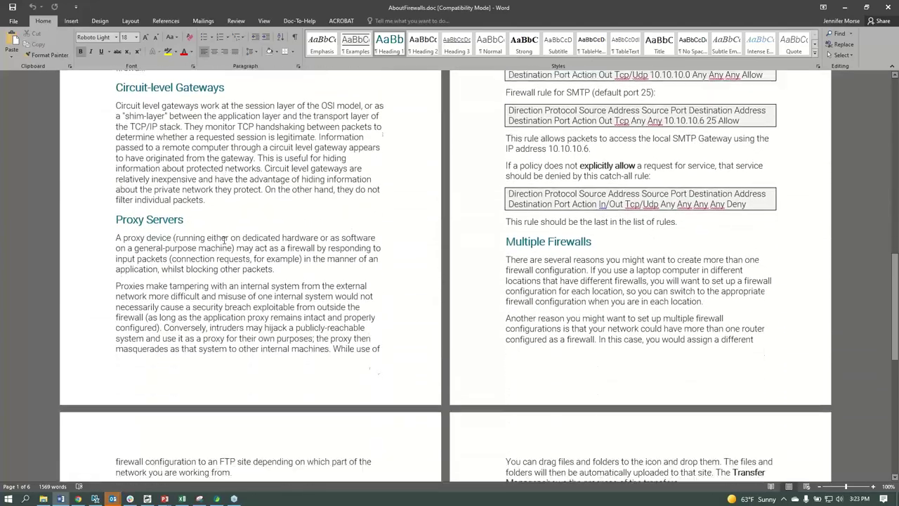
scroll(224, 241, "down", 4)
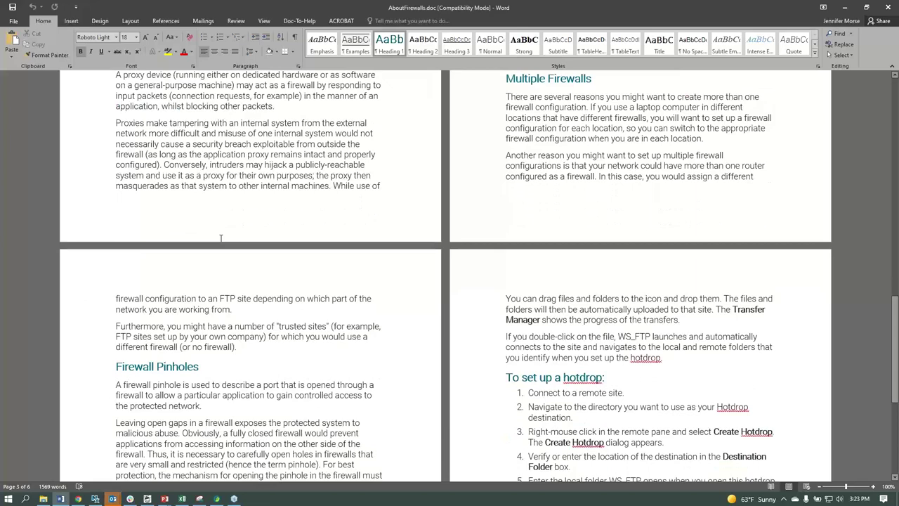
scroll(221, 239, "up", 3)
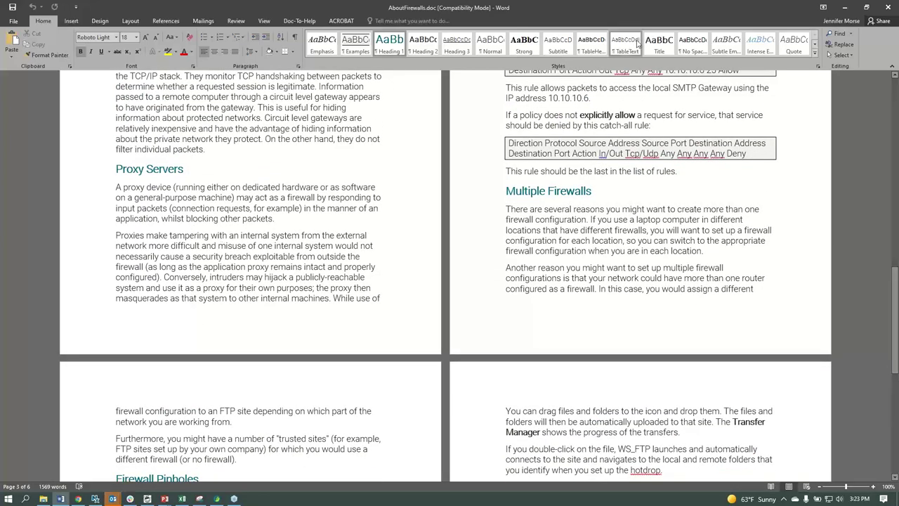
left_click(846, 8)
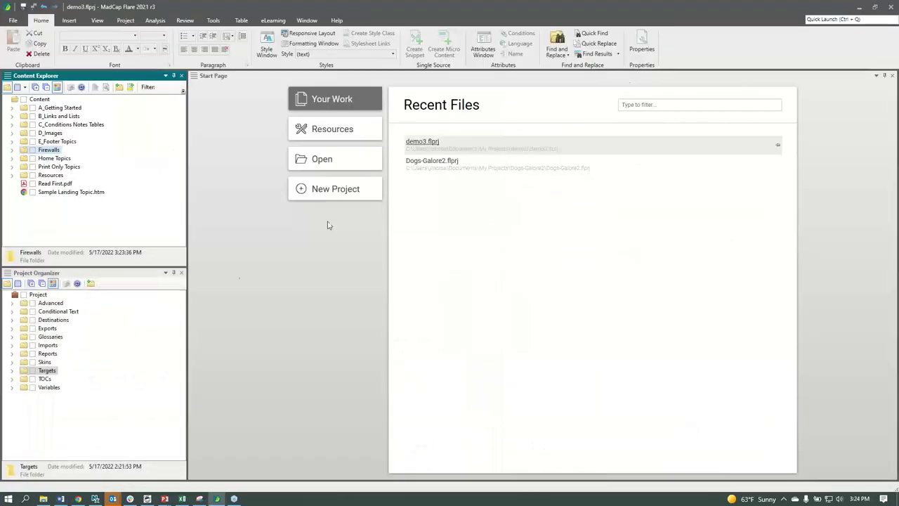
Import AboutFirewalls.doc from the Files for Import folder in File Explorer into the project's Firewalls folder and accept the generated documents.
mouse_move(43, 499)
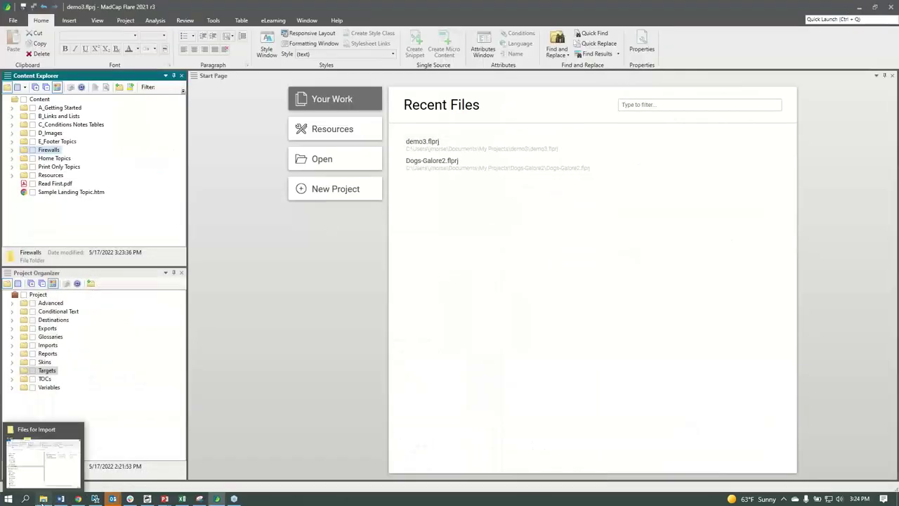
left_click(46, 460)
left_click_drag(520, 143, 594, 87)
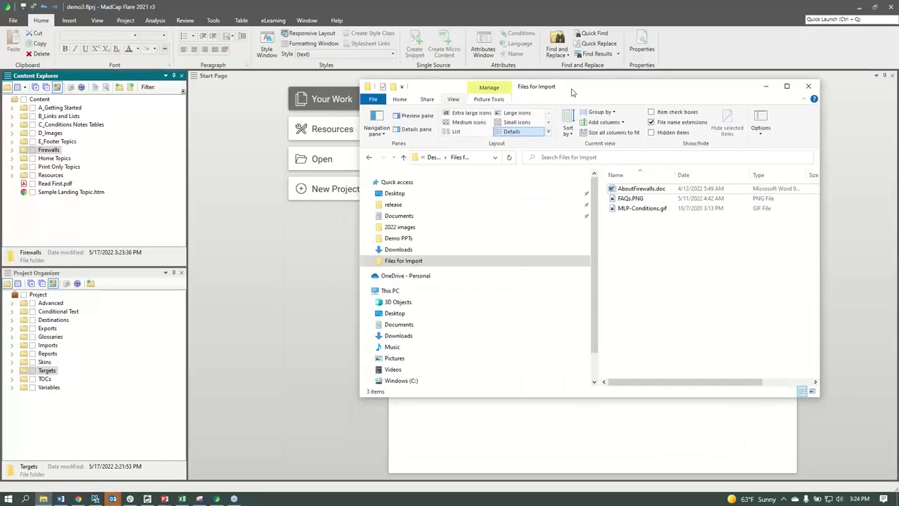
left_click(633, 189)
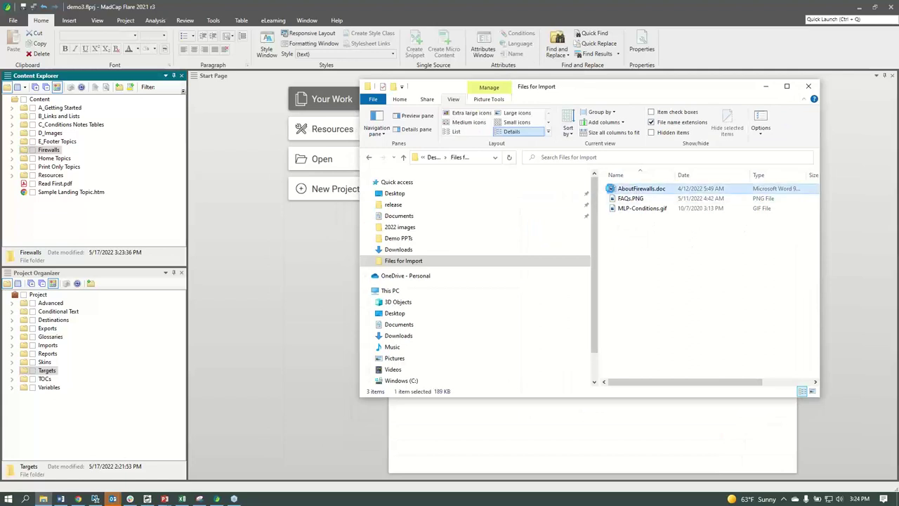
left_click_drag(642, 189, 46, 154)
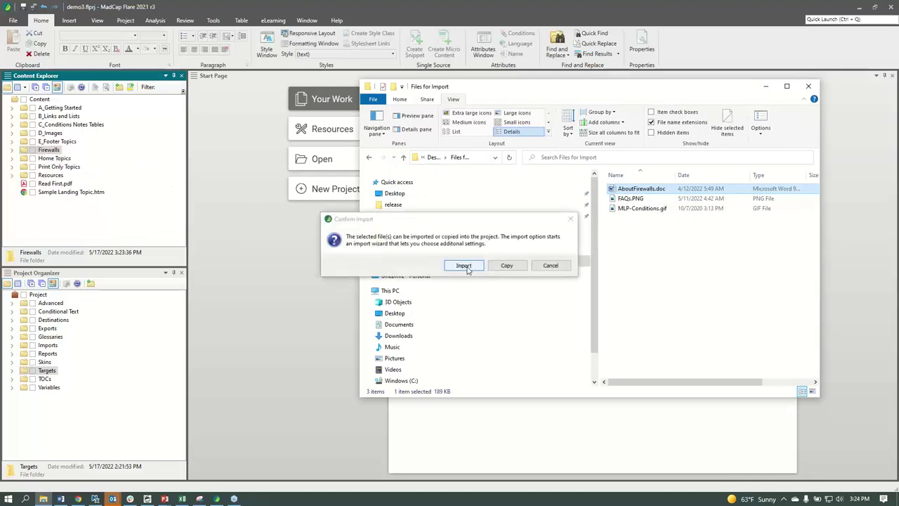
left_click(465, 267)
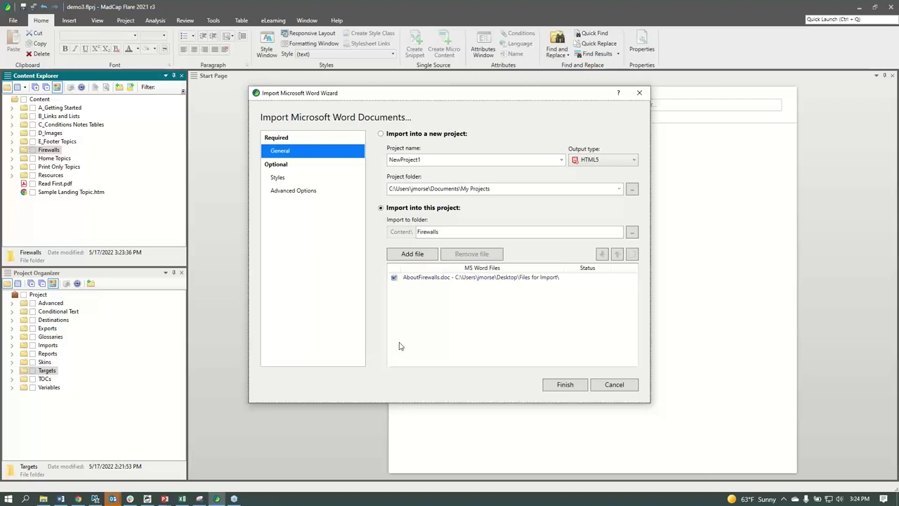
left_click(573, 390)
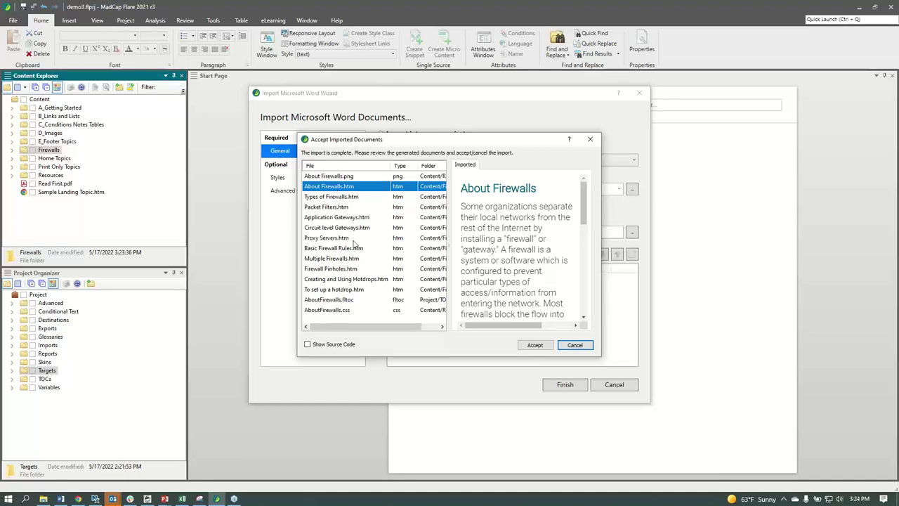
left_click(536, 345)
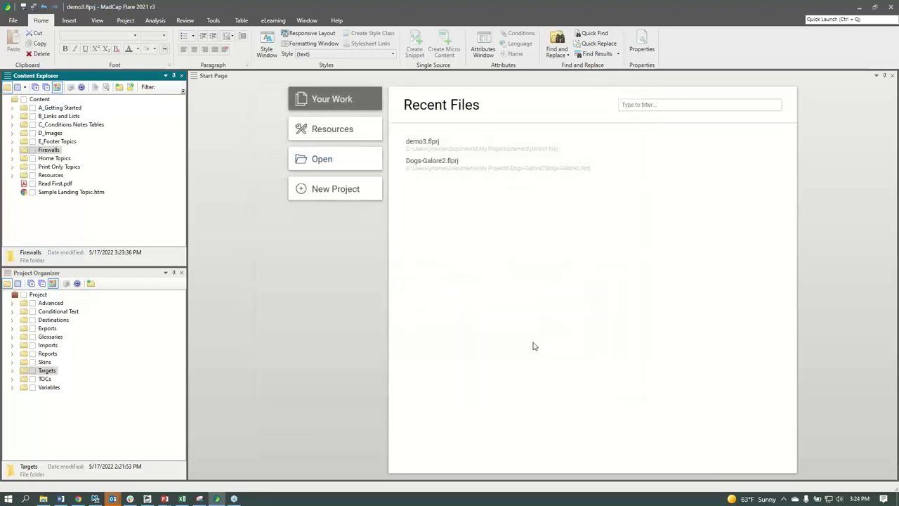
Look through the imported topics in the Firewalls folder, open About Firewalls.htm to examine it, and collapse the folder.
left_click(13, 151)
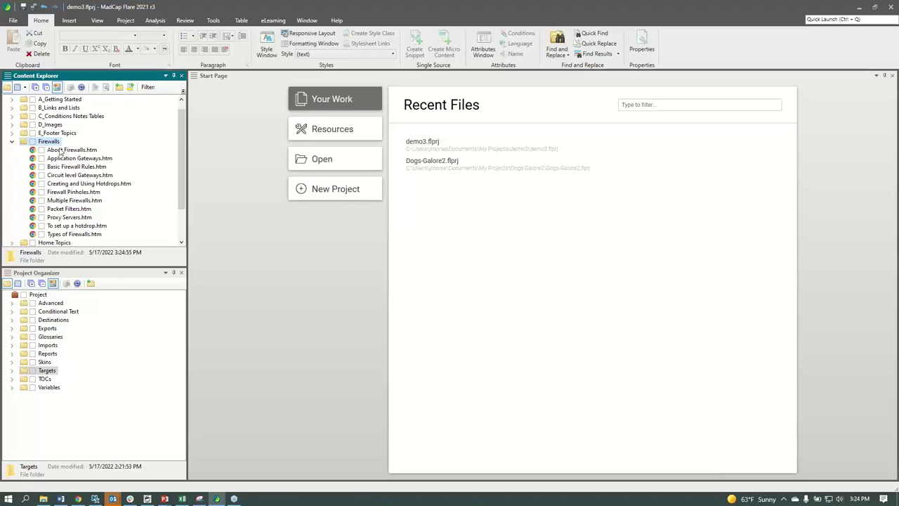
left_click(62, 150)
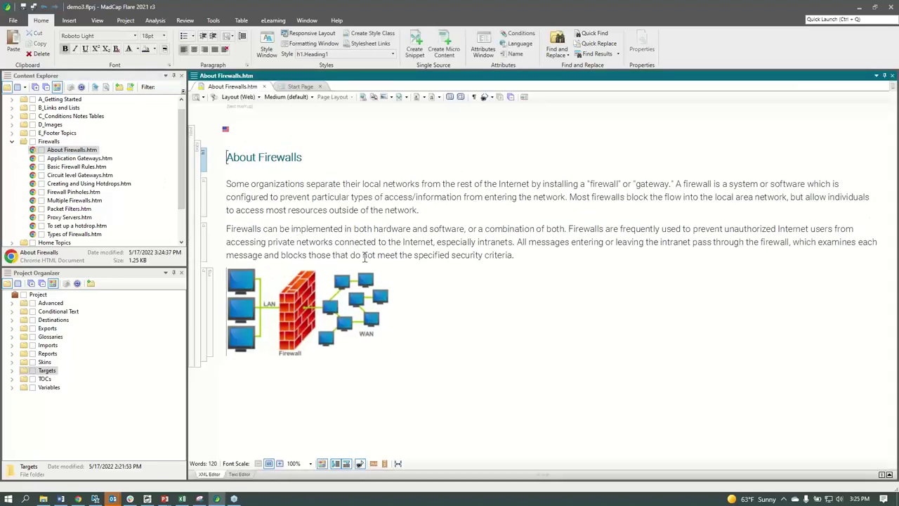
scroll(24, 151, "up", 1)
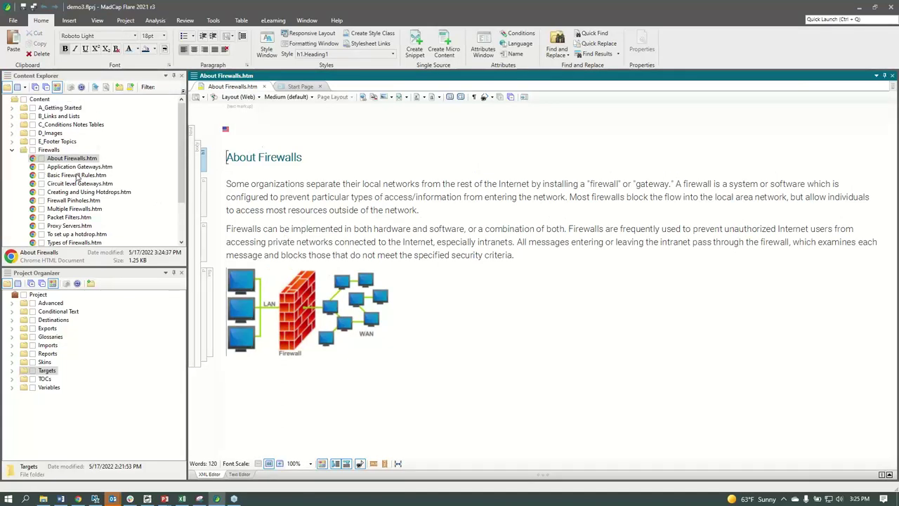
left_click(12, 151)
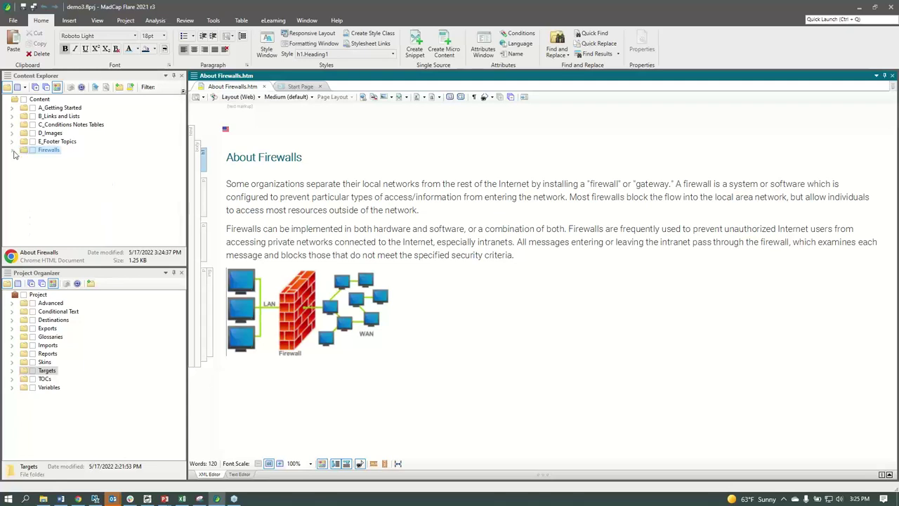
Open Basic Steps.htm from A_Getting Started and hide the markers in the topic.
left_click(12, 108)
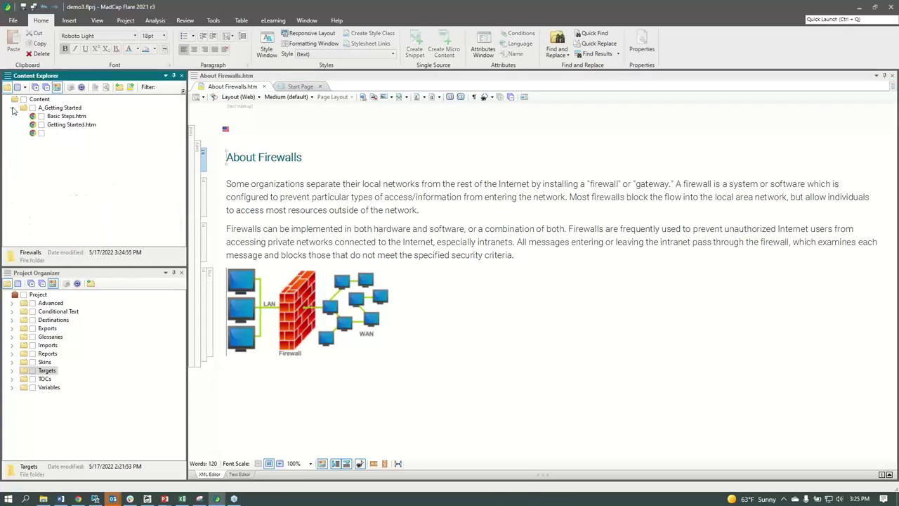
double_click(61, 117)
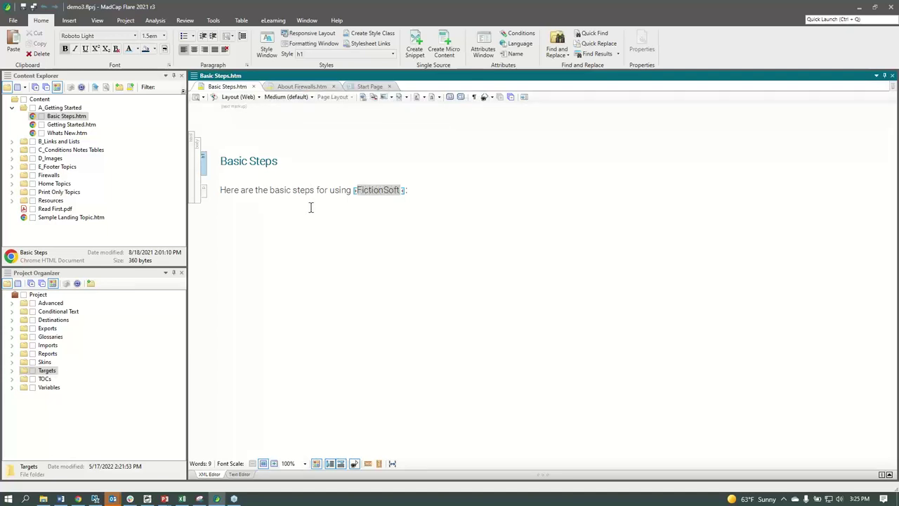
left_click(430, 191)
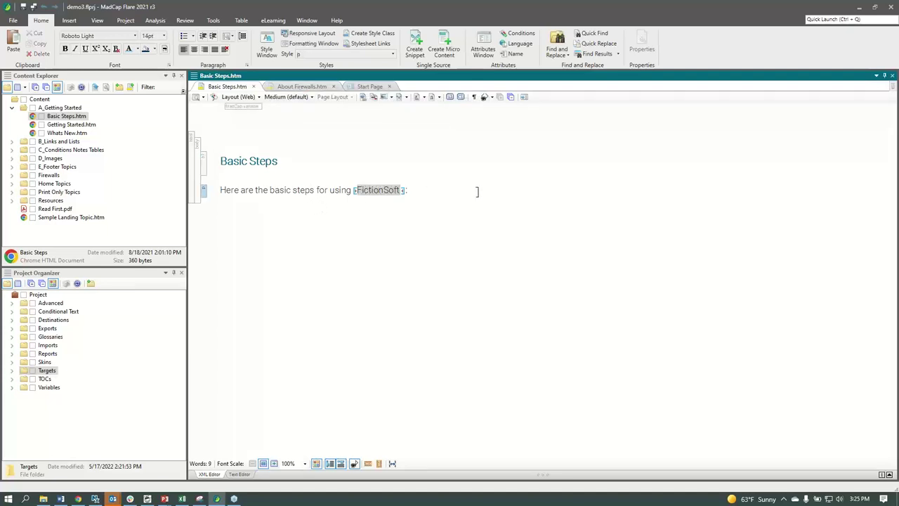
type(":")
left_click(493, 98)
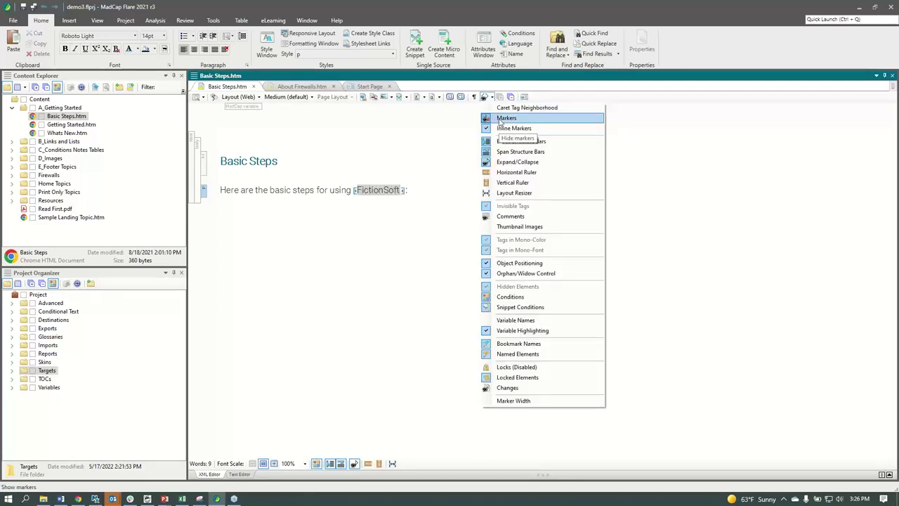
left_click(507, 118)
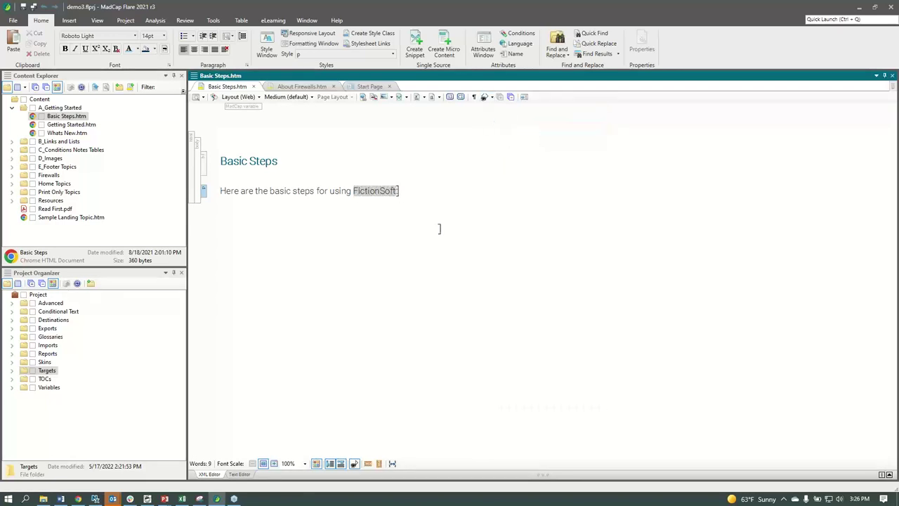
Add three paragraphs reading Variables, Snippets and Conditions below the introductory sentence of the Basic Steps topic.
left_click(417, 191)
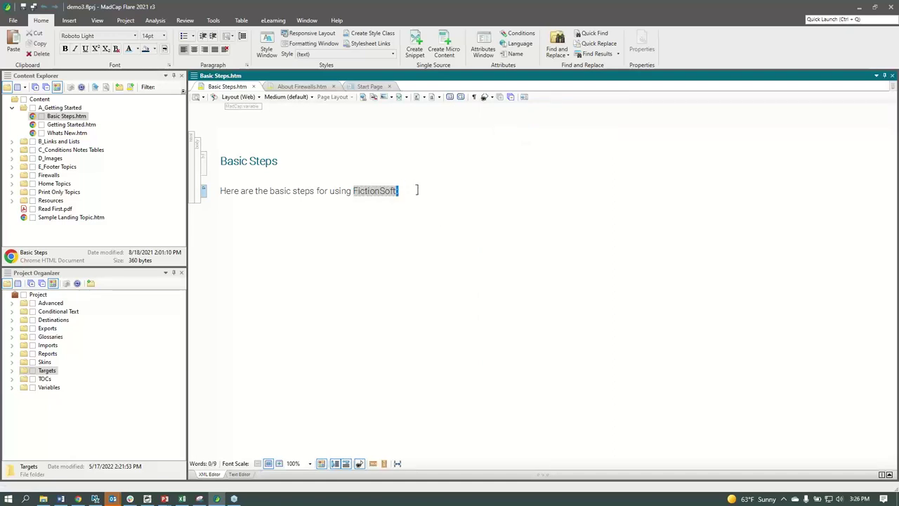
key("Return")
type("Varia")
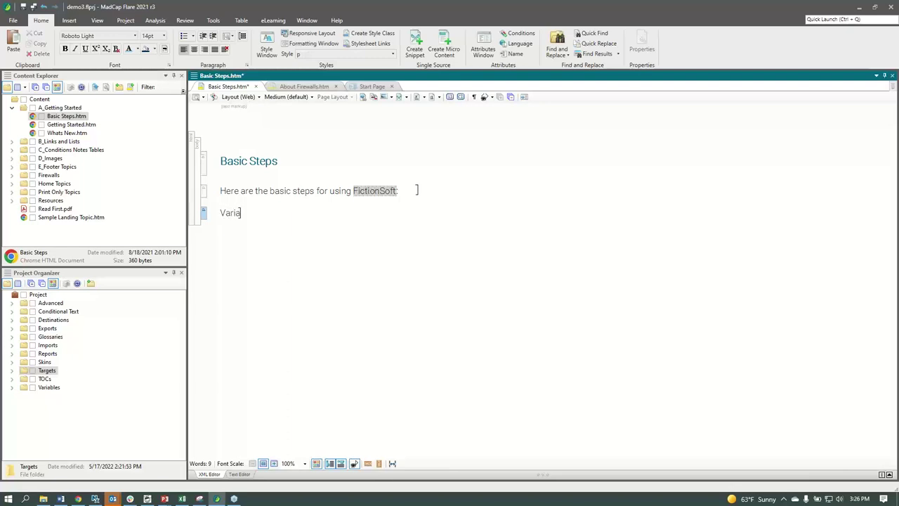
type("bles")
key("Return")
type("Snip")
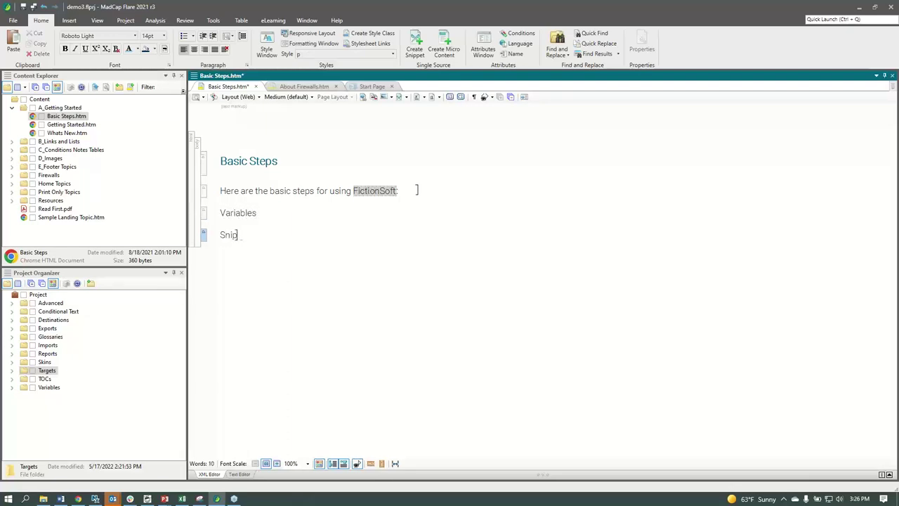
type("pets")
key("Return")
type("Co")
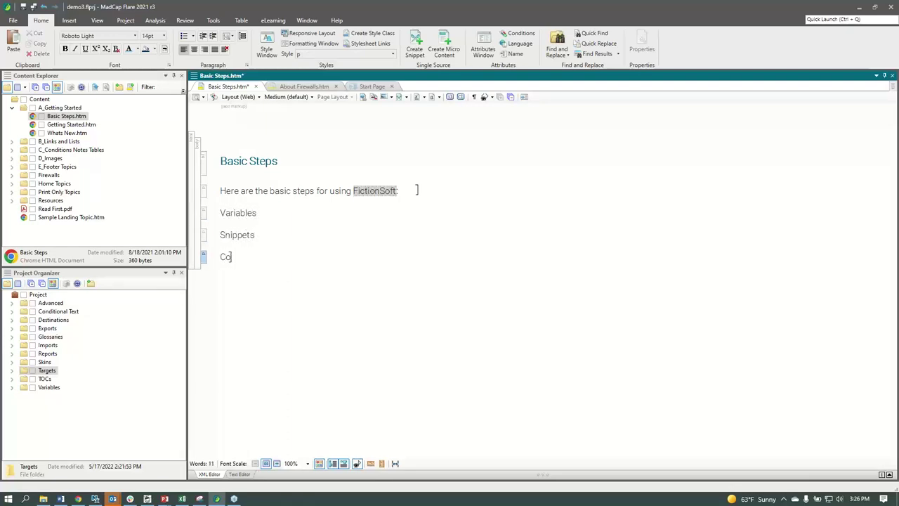
type("nditions")
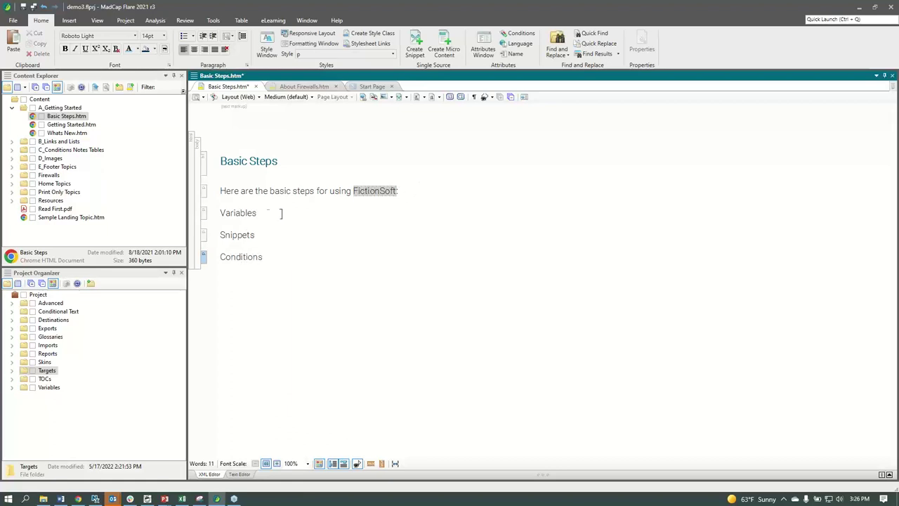
Format the Variables, Snippets and Conditions paragraphs as a numbered list and add an empty paragraph below it.
left_click_drag(221, 213, 297, 249)
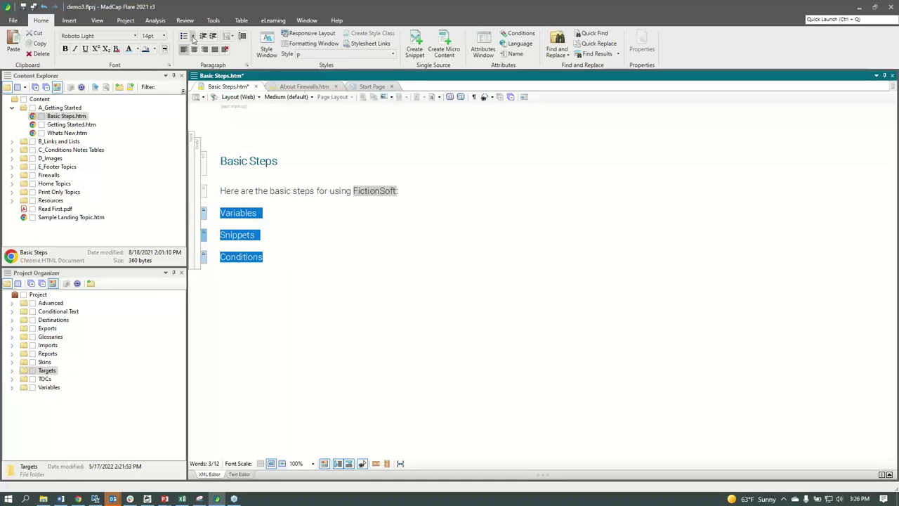
left_click(193, 39)
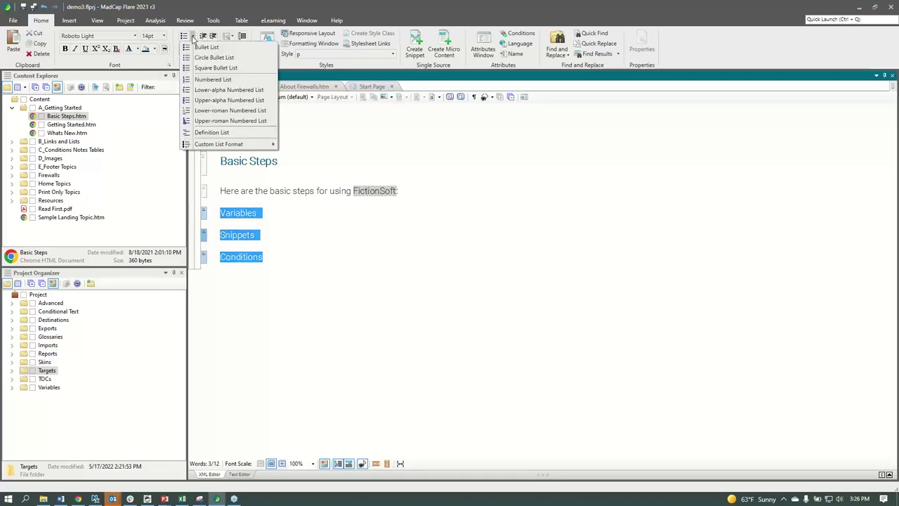
left_click(234, 80)
left_click(316, 257)
key("Return")
key("Return")
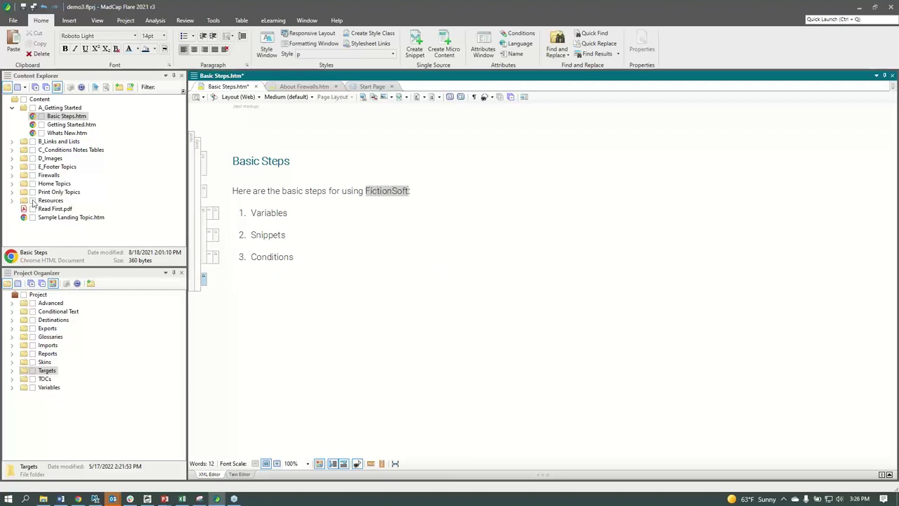
Insert FAQs.png from the Resources Images folder into the empty paragraph below the numbered list and save the topic.
left_click(12, 107)
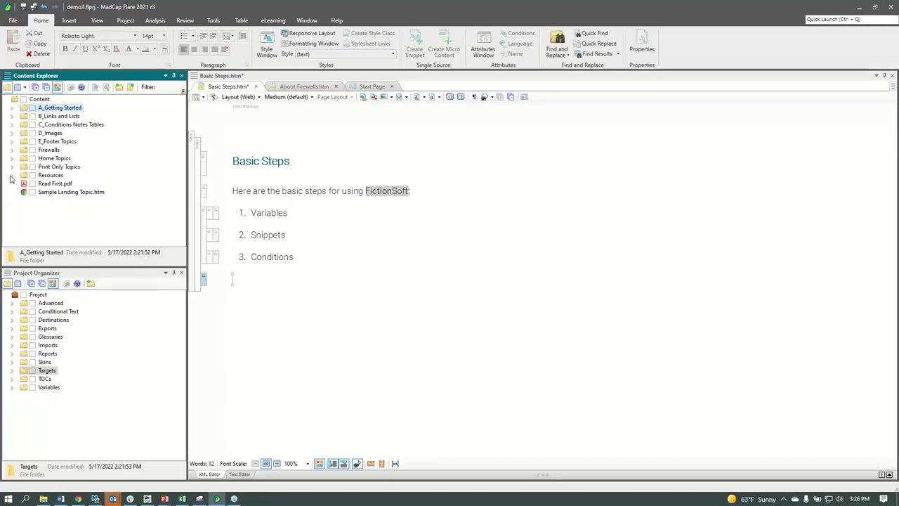
left_click(12, 176)
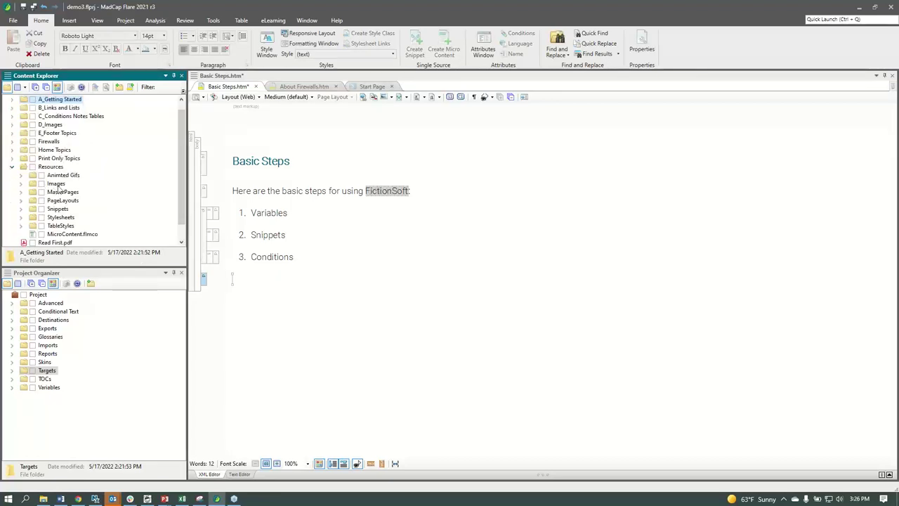
left_click(21, 184)
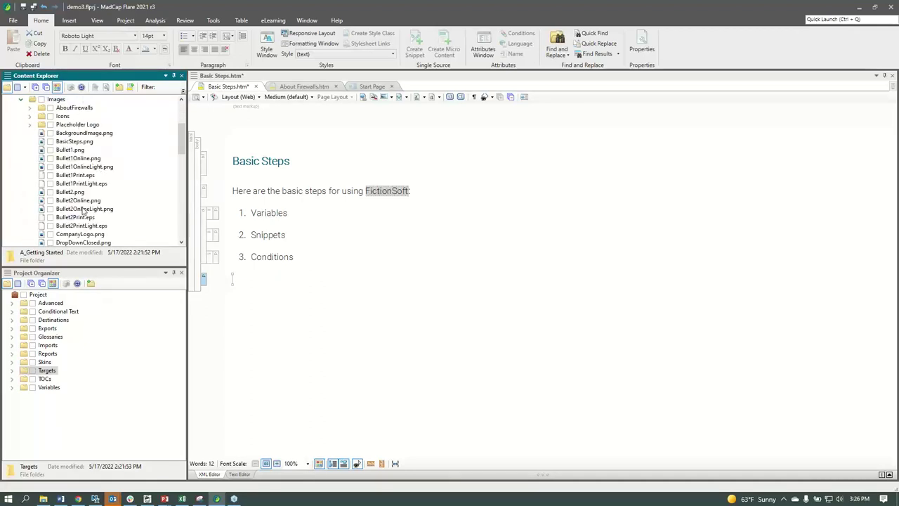
scroll(83, 211, "down", 2)
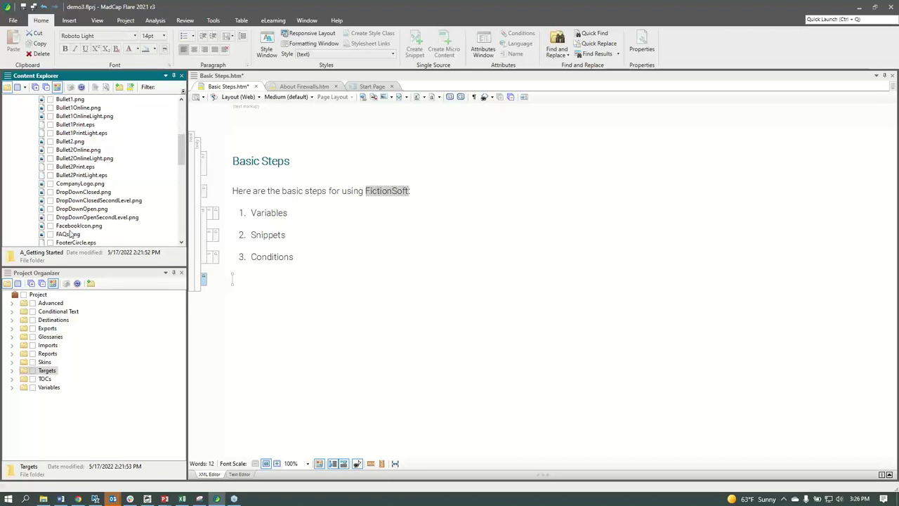
left_click(66, 234)
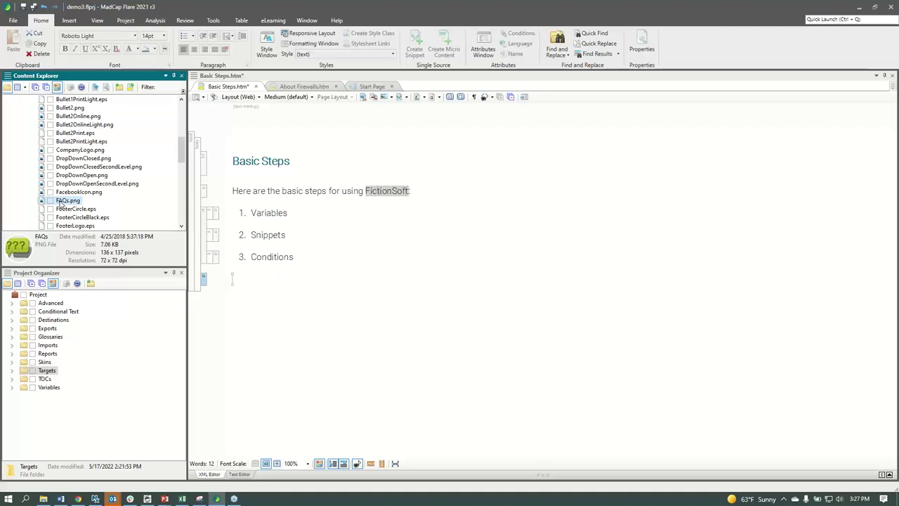
left_click_drag(61, 203, 235, 281)
left_click(364, 258)
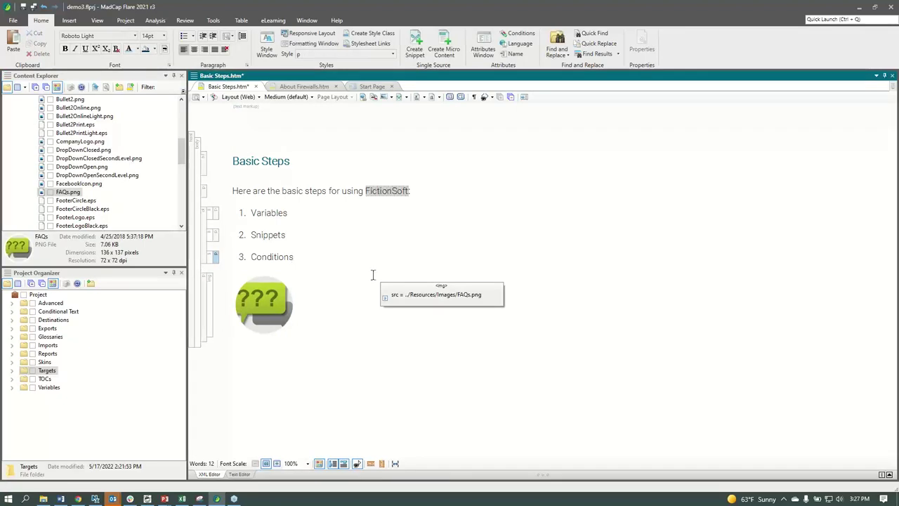
key("ctrl+s")
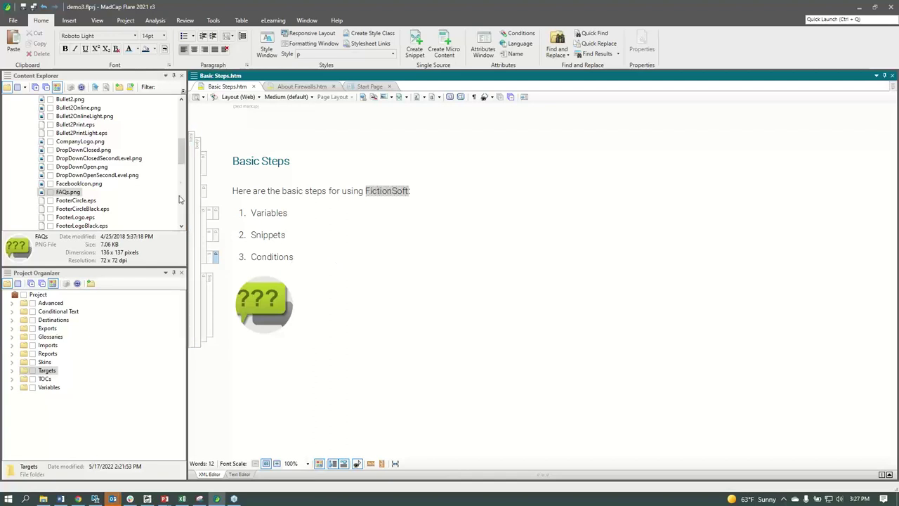
Collapse the Images folder and bring the whole Content folder structure back into view.
left_click_drag(181, 149, 181, 125)
scroll(31, 122, "up", 1)
left_click(20, 117)
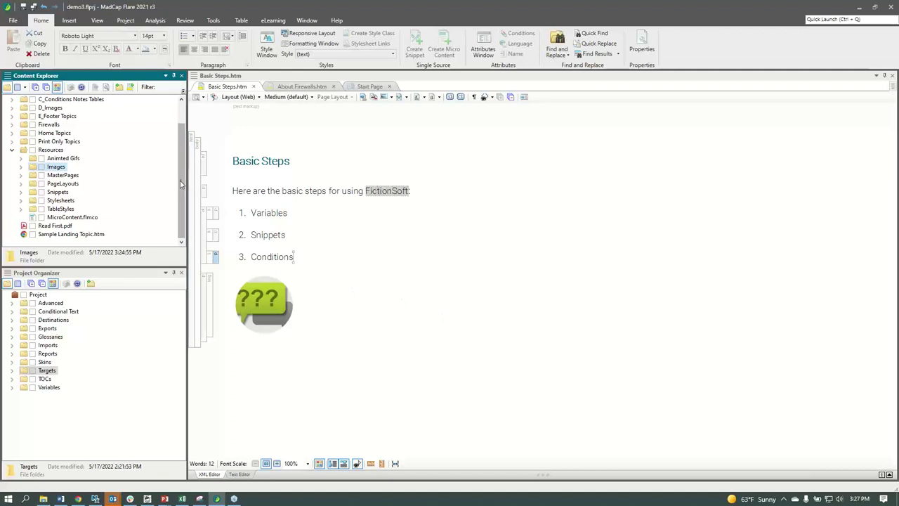
scroll(176, 200, "up", 1)
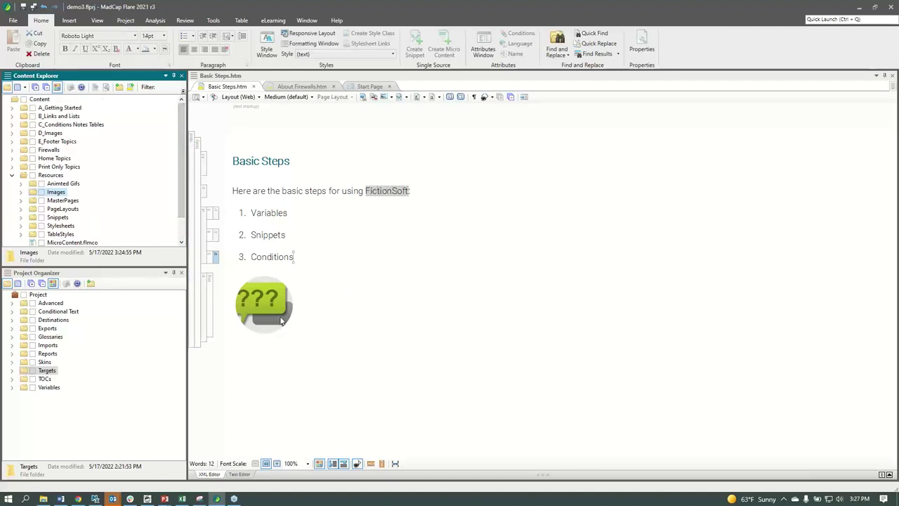
Examine FAQs.PNG in the Files for Import folder in File Explorer, then return to the Basic Steps topic in Flare.
left_click(43, 499)
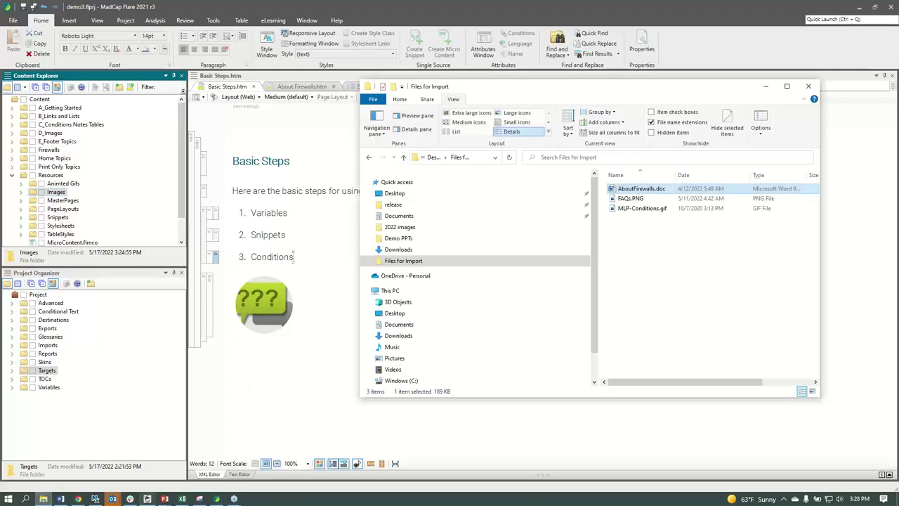
left_click(619, 201)
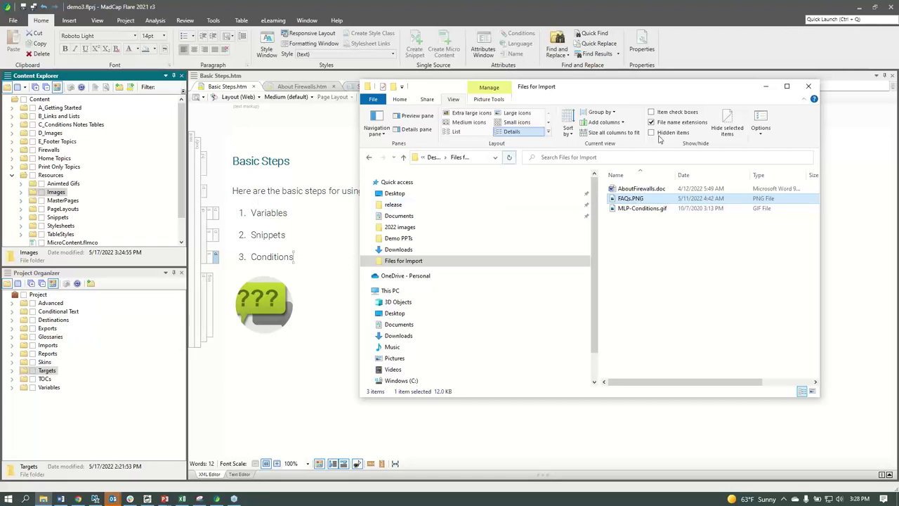
left_click(764, 87)
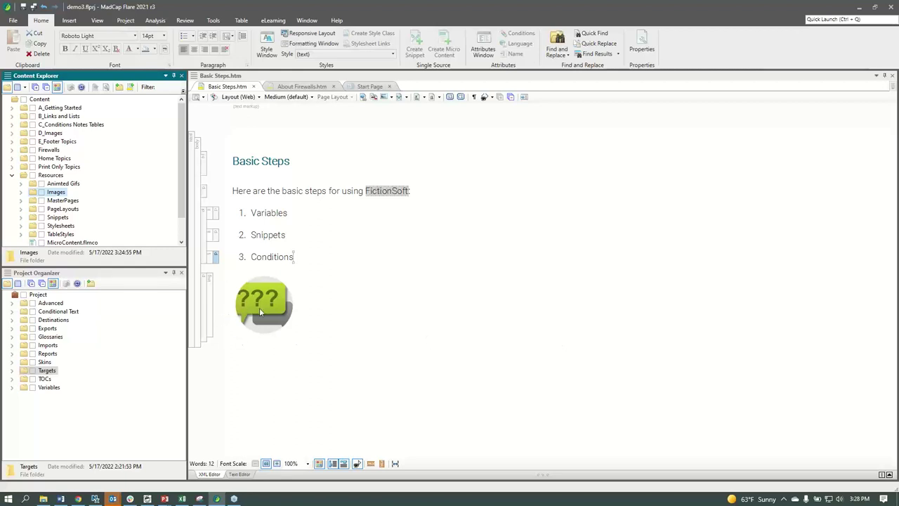
Insert the Analytics on MadCap Central YouTube video as web multimedia in a new paragraph below the FAQs image.
left_click(323, 326)
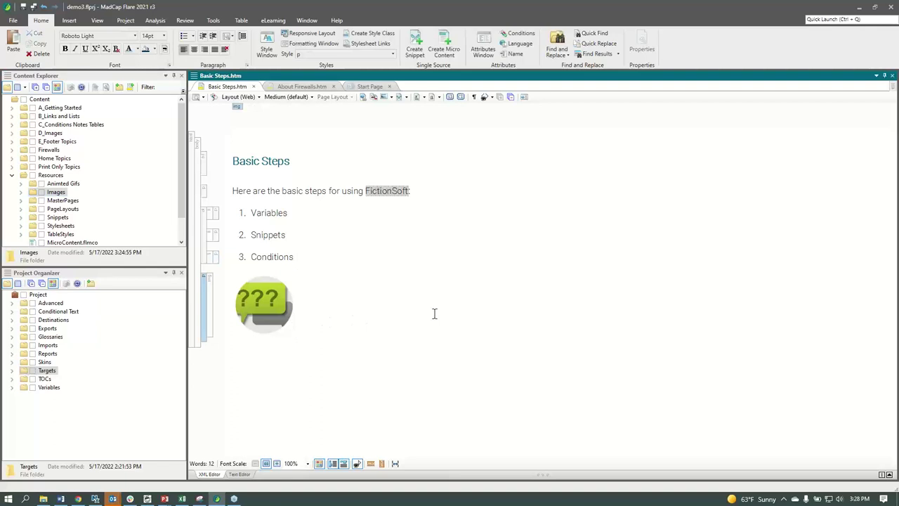
key("Return")
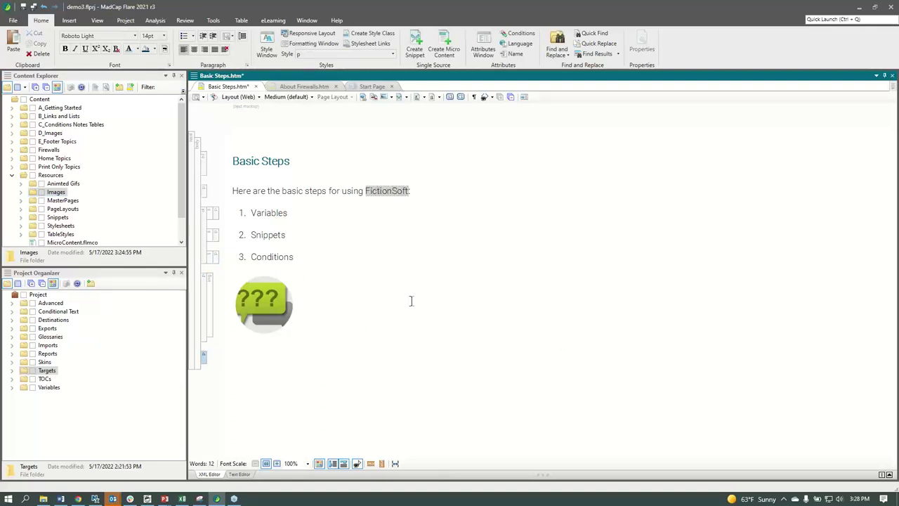
left_click(69, 21)
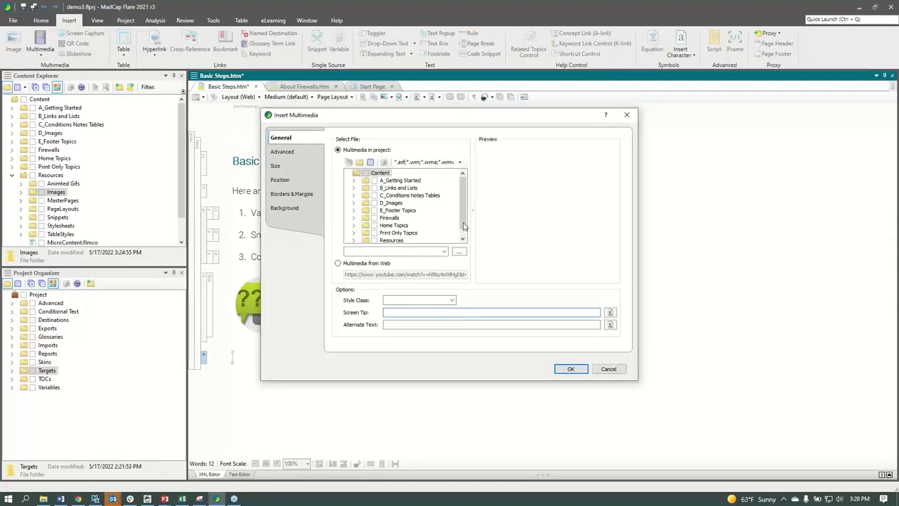
left_click(460, 162)
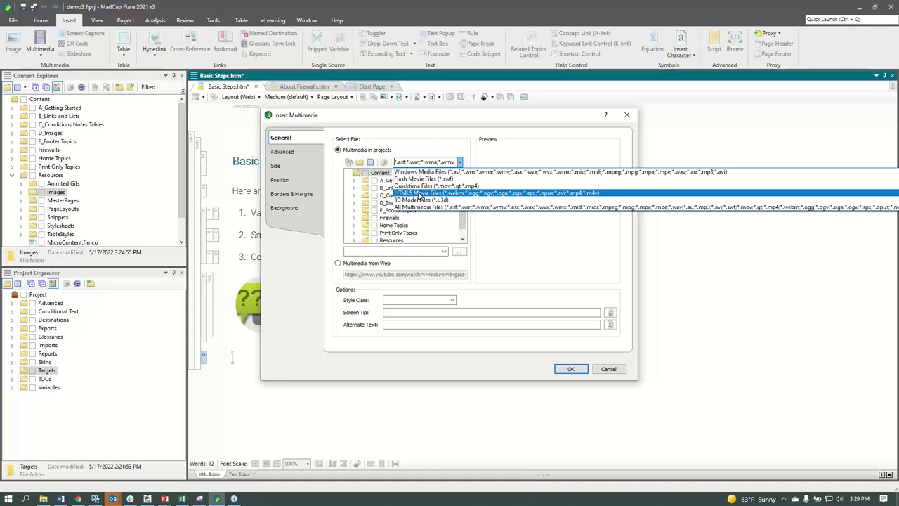
left_click(338, 267)
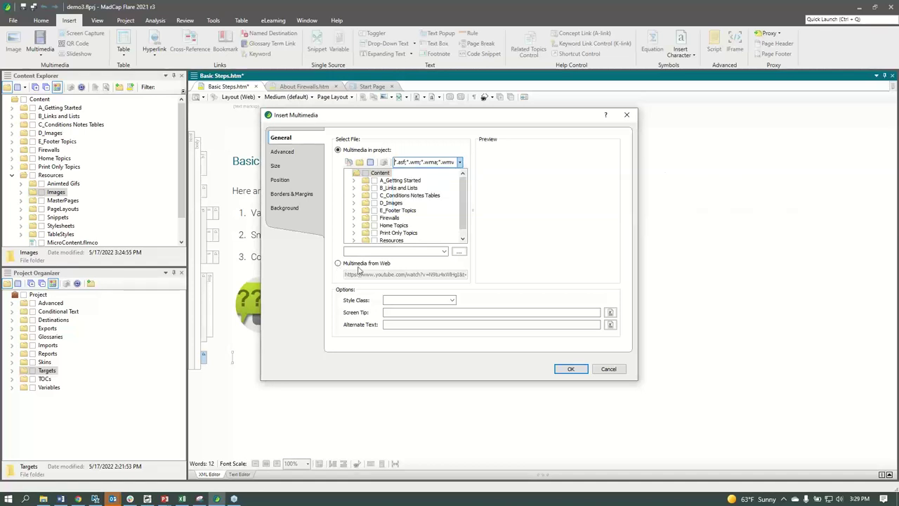
left_click(338, 265)
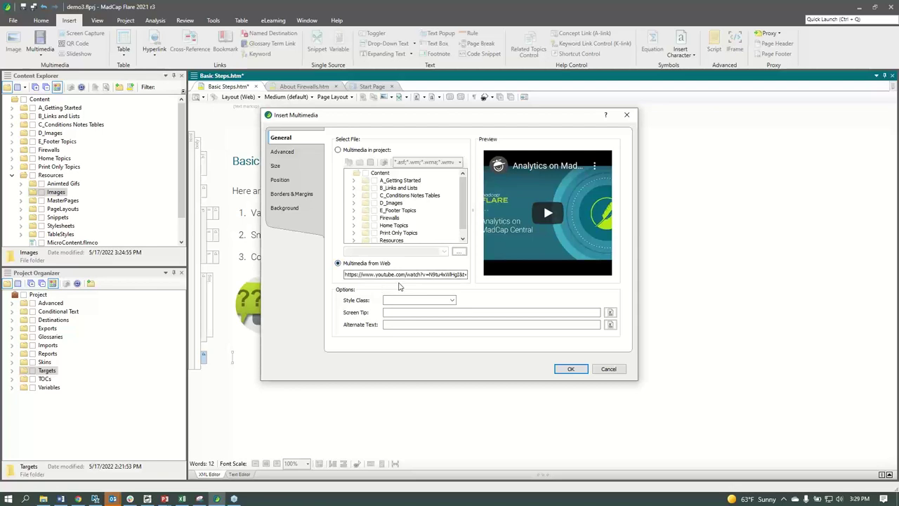
left_click(574, 370)
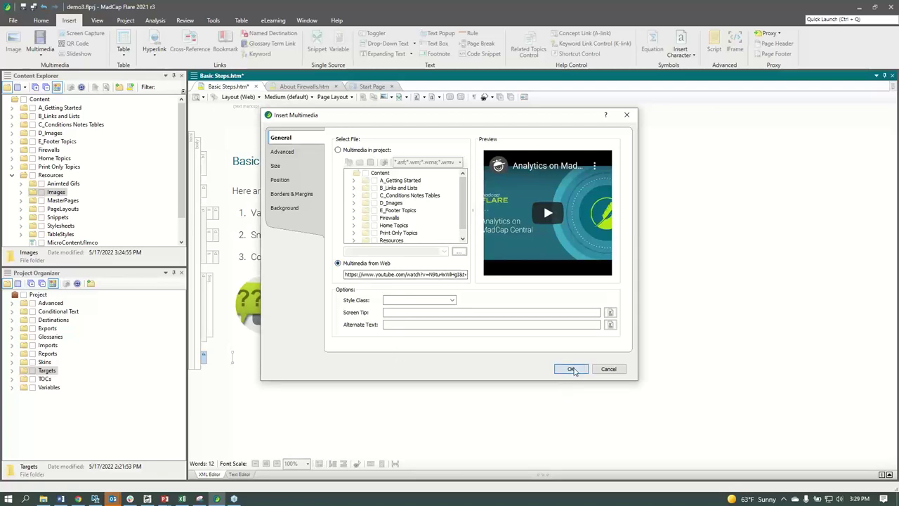
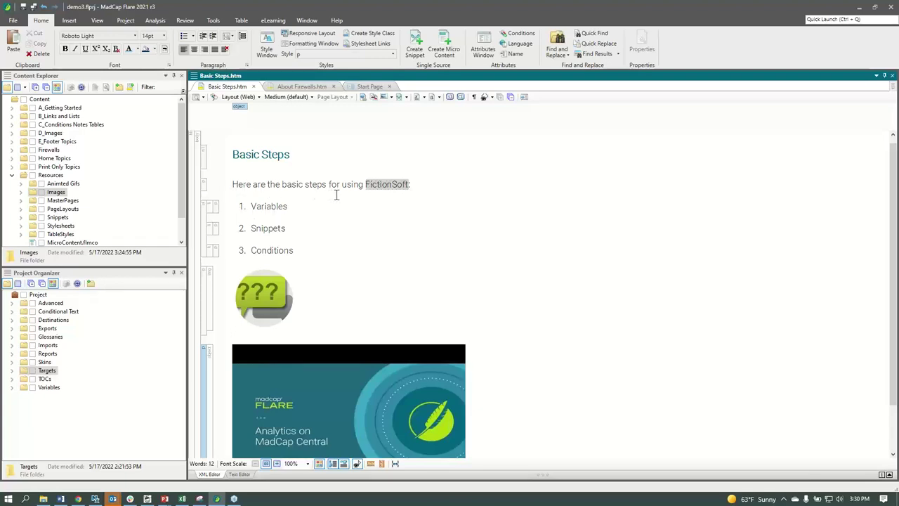
Select the FictionSoft variable in the introductory sentence and examine its details.
left_click(386, 191)
left_click(381, 199)
left_click(387, 188)
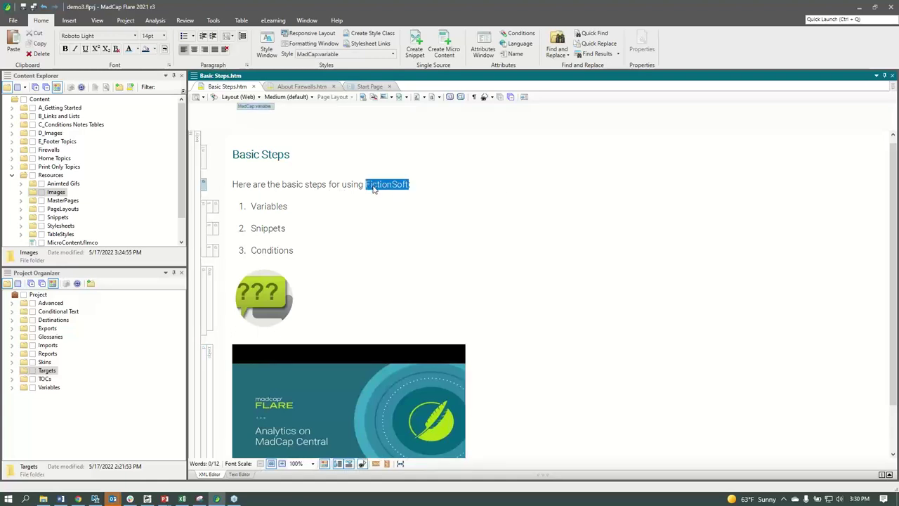
mouse_move(406, 188)
Extend the Variables list item with "are great when you use" followed by the suggested FictionSoft product name variable.
left_click(335, 205)
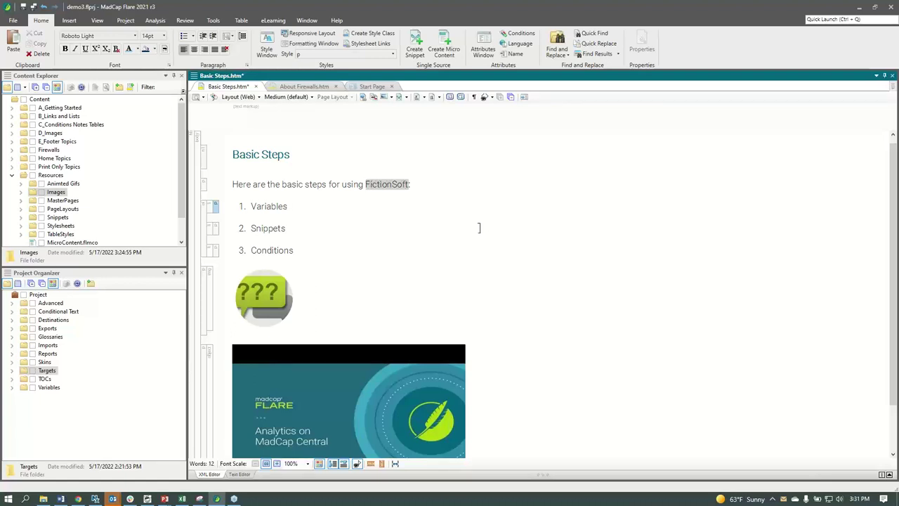
type("are great w")
type("hen using")
key("BackSpace")
key("BackSpace")
key("BackSpace")
key("BackSpace")
key("BackSpace")
key("BackSpace")
type("you use fic")
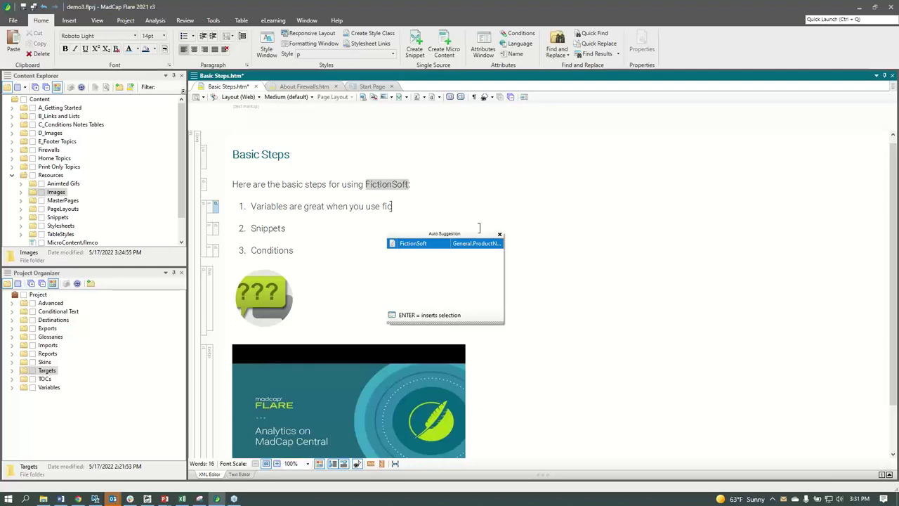
key("Return")
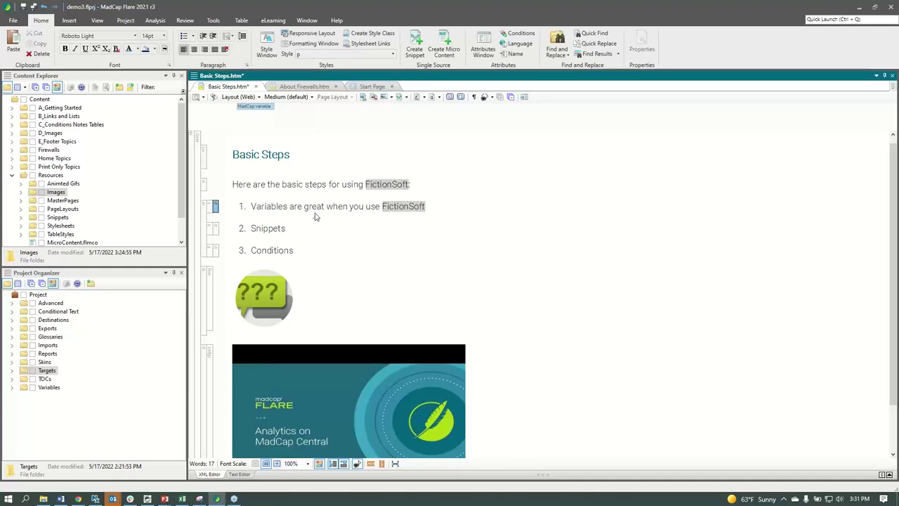
Collapse the Resources folder in the Content structure and save the Basic Steps topic.
left_click(12, 175)
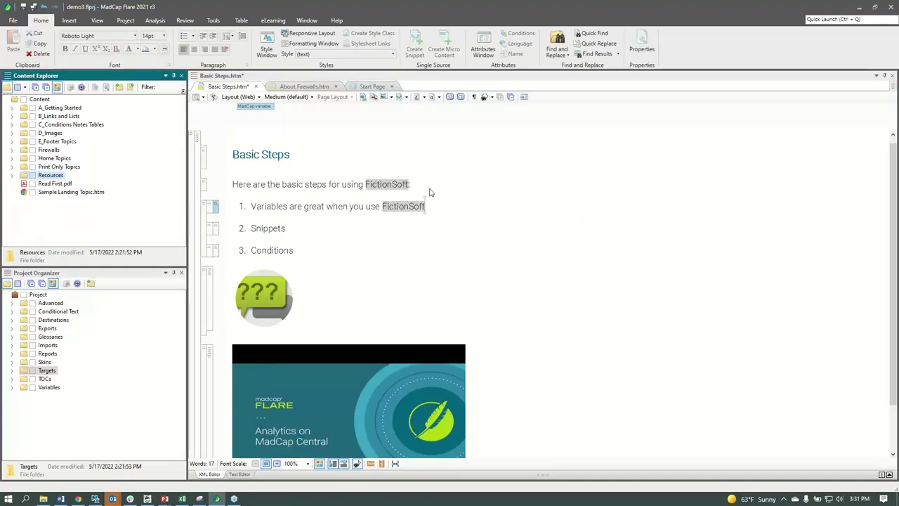
left_click(329, 212)
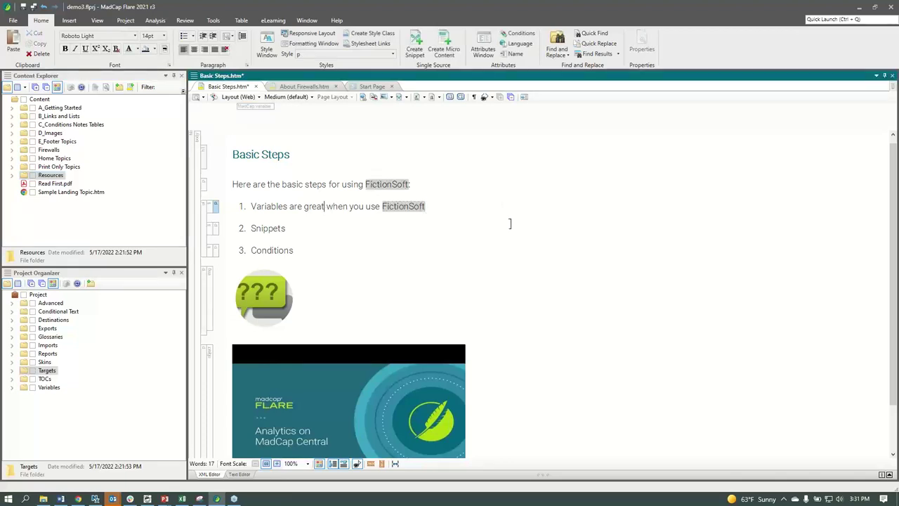
key("ctrl+s")
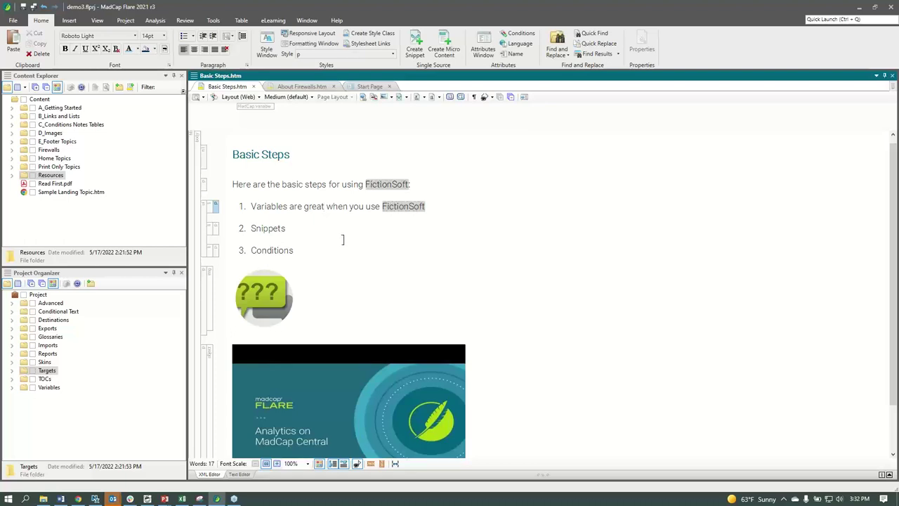
Open the variable set that contains the FictionSoft variable used in the first list item.
mouse_move(408, 213)
right_click(403, 207)
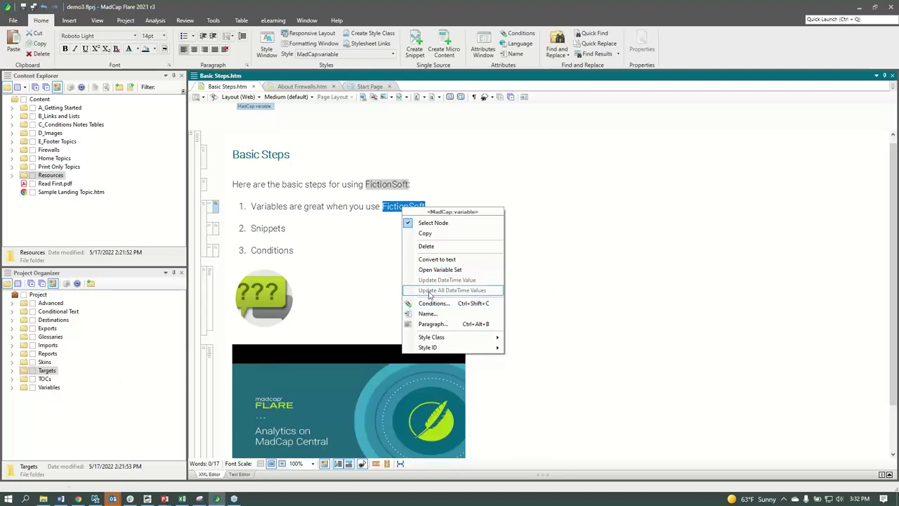
left_click(469, 271)
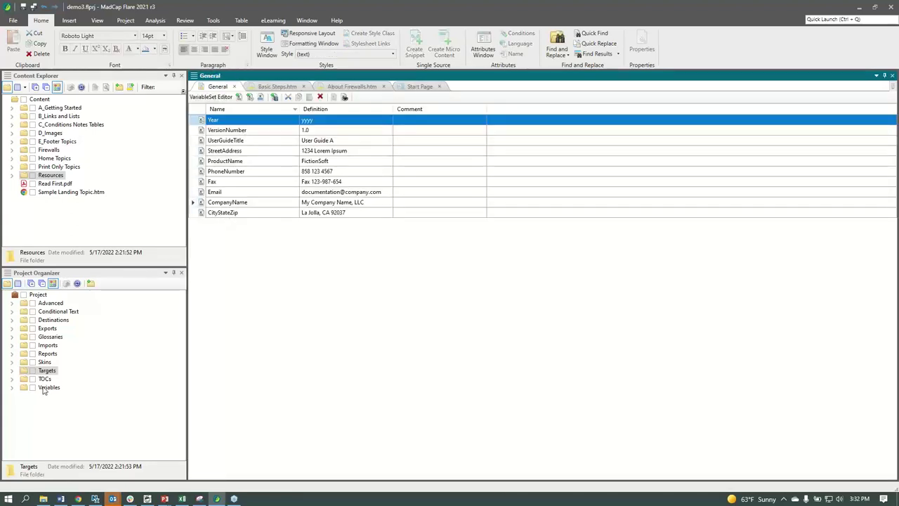
Set the ProductName variable's definition to FictionSoft Enteprise, save the variable set, and check the variable in the Basic Steps topic.
left_click(229, 170)
left_click(239, 163)
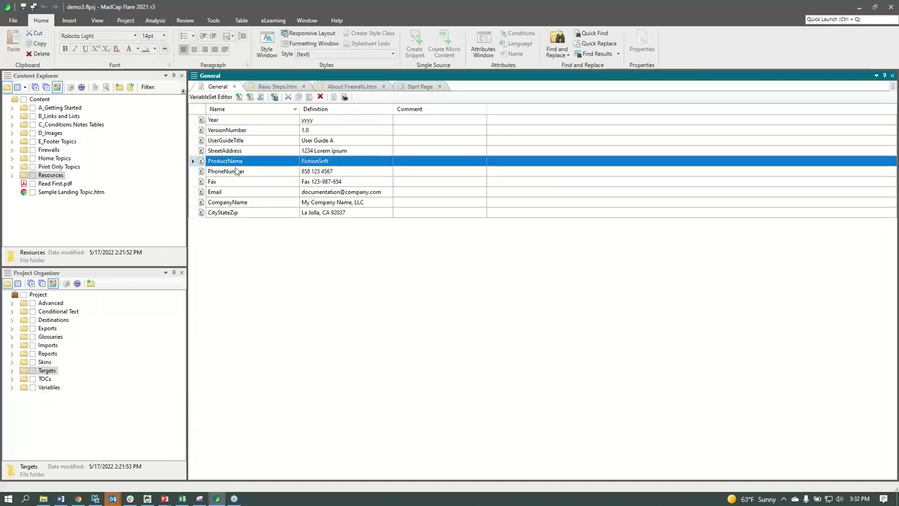
left_click(320, 163)
key("End")
type("Ente")
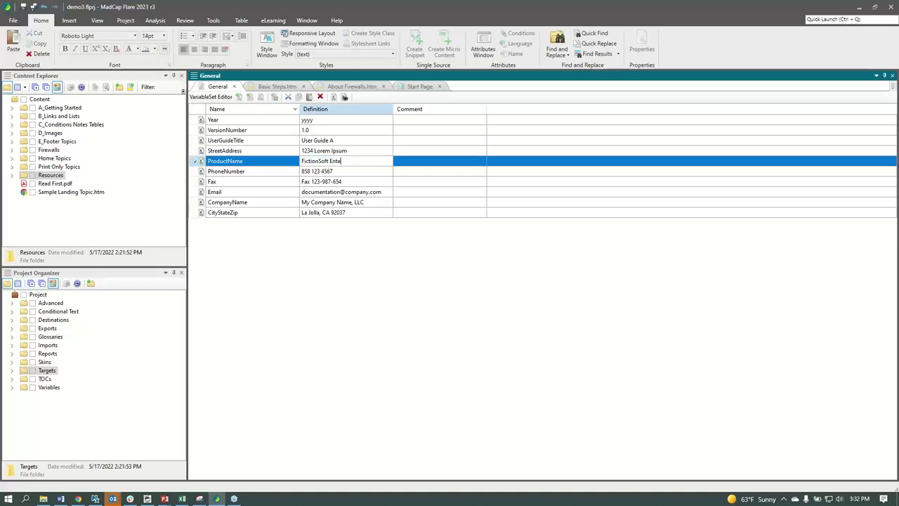
type("pro")
key("BackSpace")
type("ise")
key("Return")
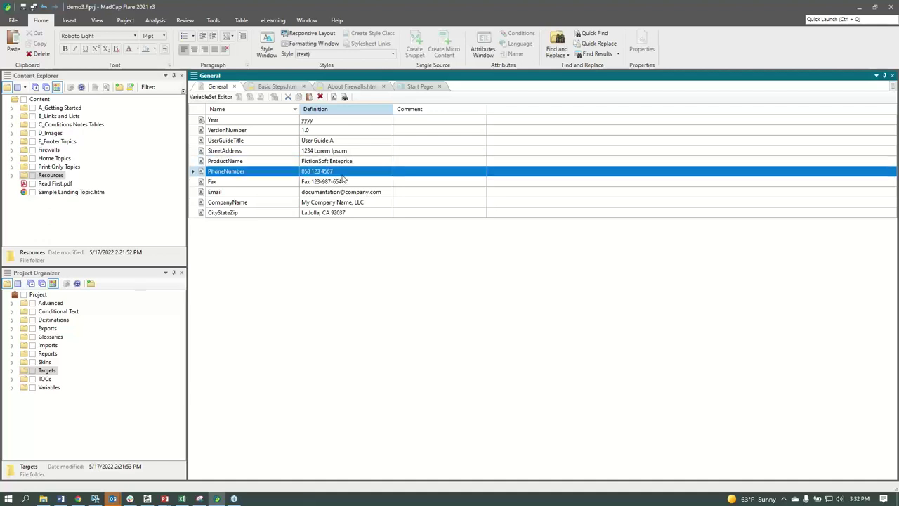
key("ctrl+s")
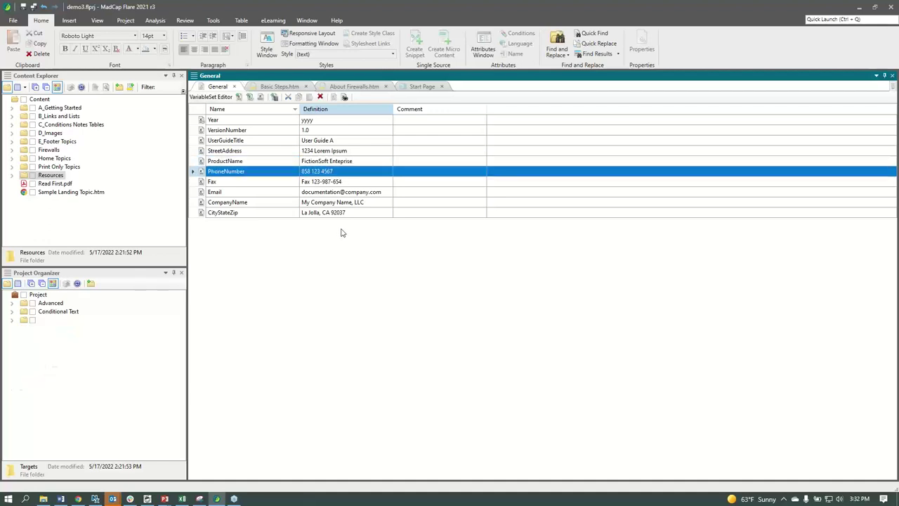
left_click(277, 86)
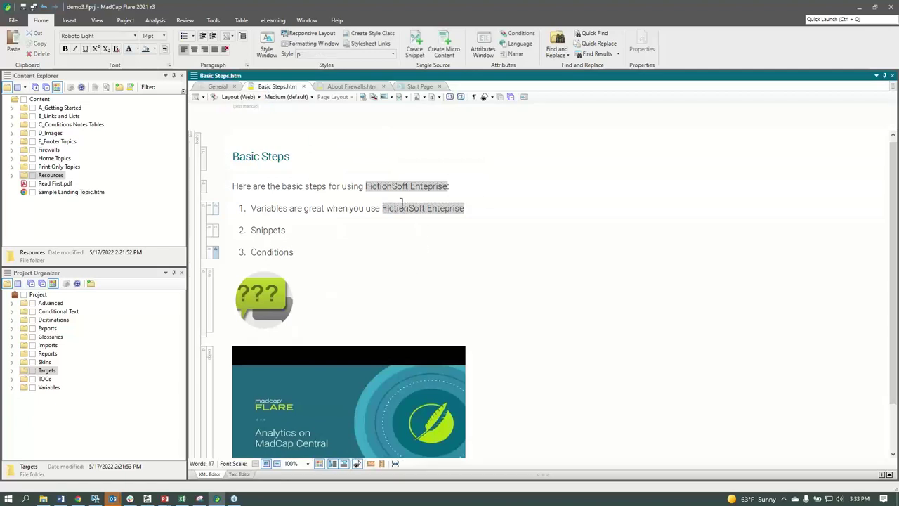
mouse_move(403, 206)
Turn the three bulleted items of the Getting Started topic into NewSnippet in Resources/Snippets, replacing the source content, and save the topic.
left_click(12, 108)
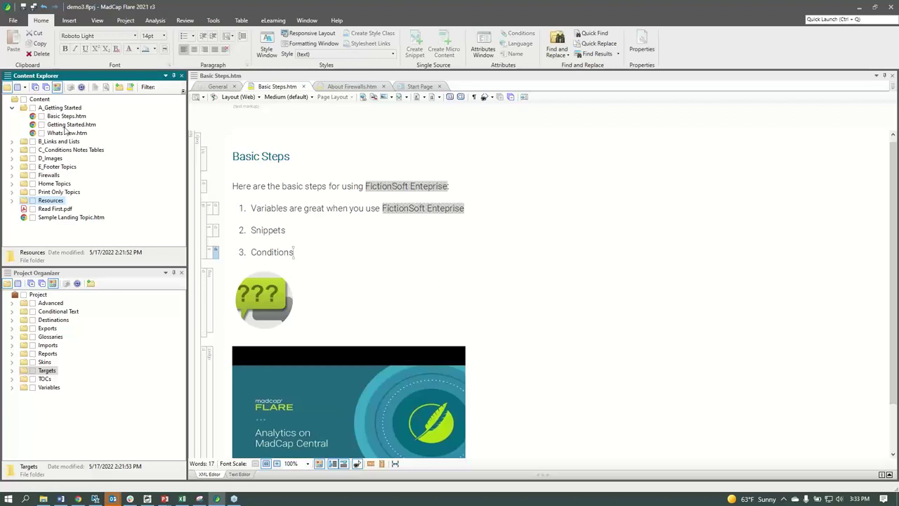
double_click(67, 125)
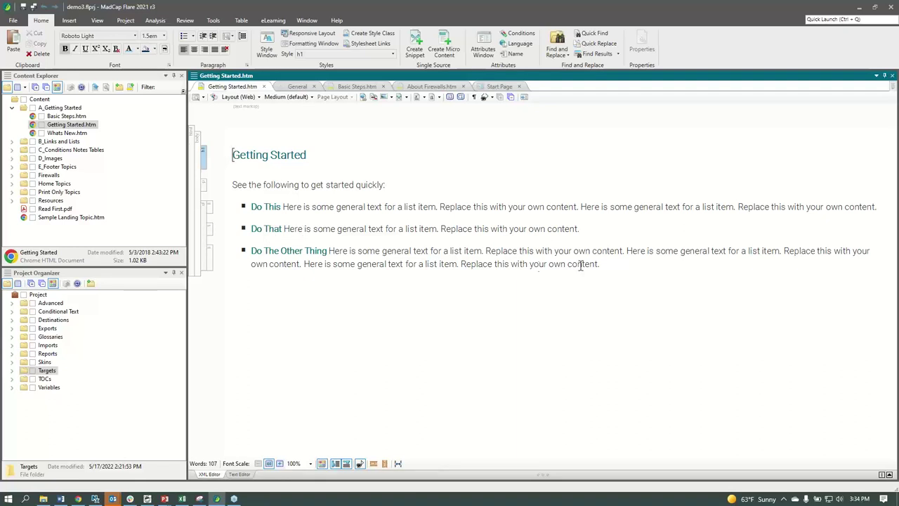
left_click(209, 257)
left_click(236, 205, "shift")
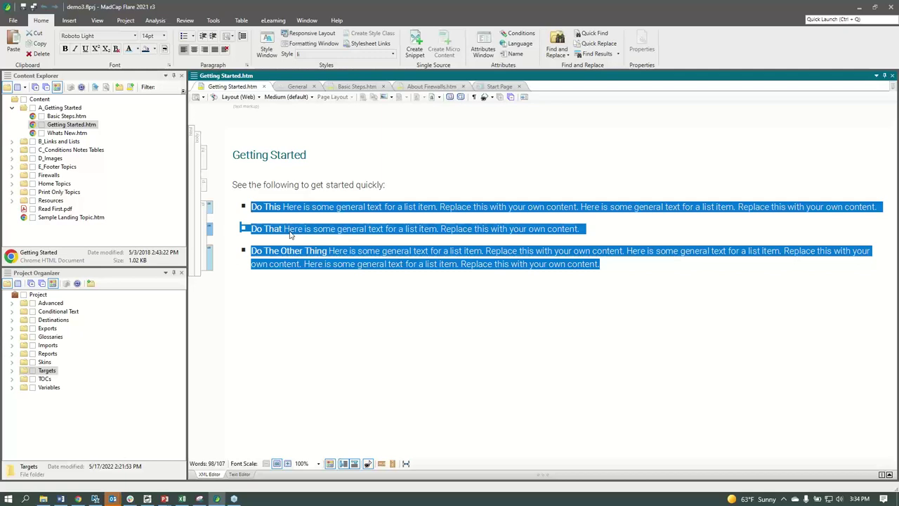
left_click(415, 44)
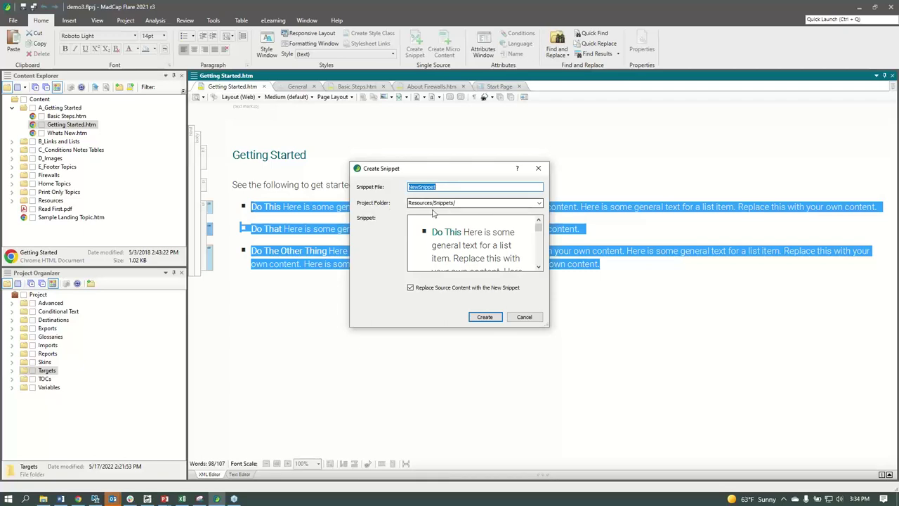
left_click(484, 317)
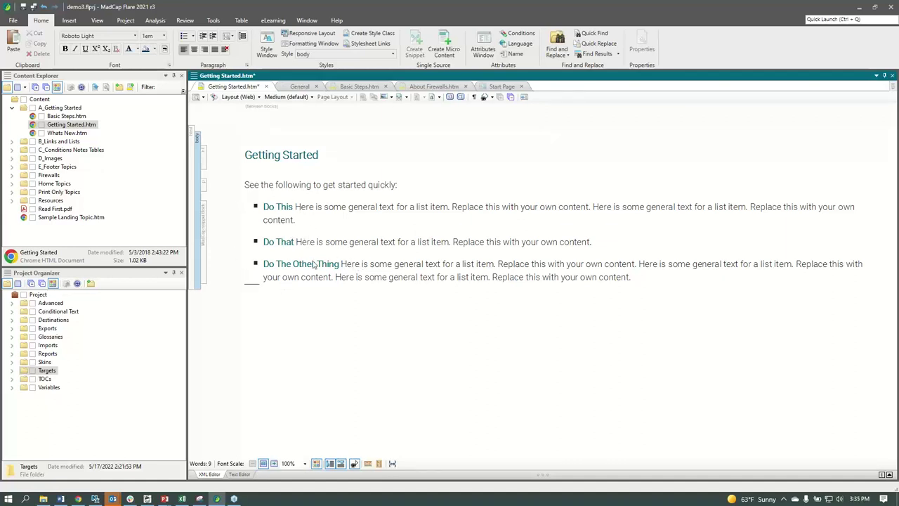
key("ctrl+s")
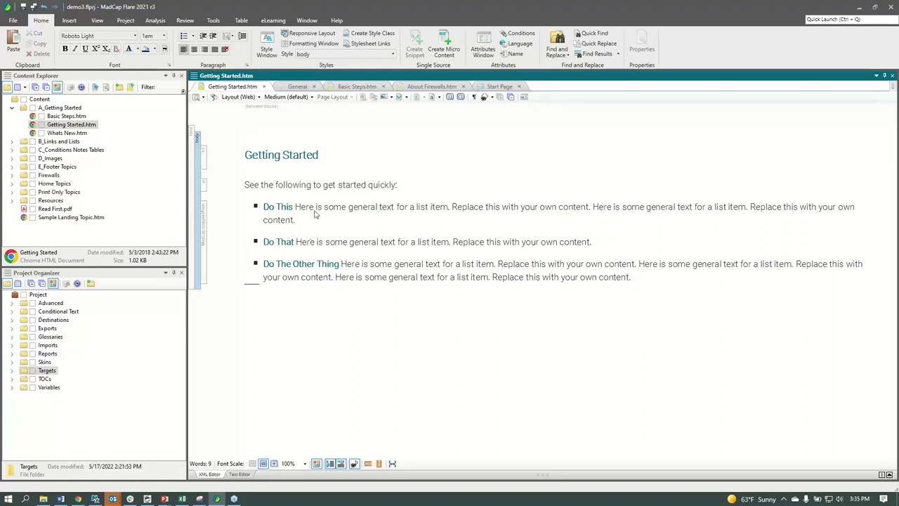
Insert NewSnippet from Resources/Snippets into the empty paragraph between the image and the video of the Basic Steps topic, and save the topic.
left_click(358, 87)
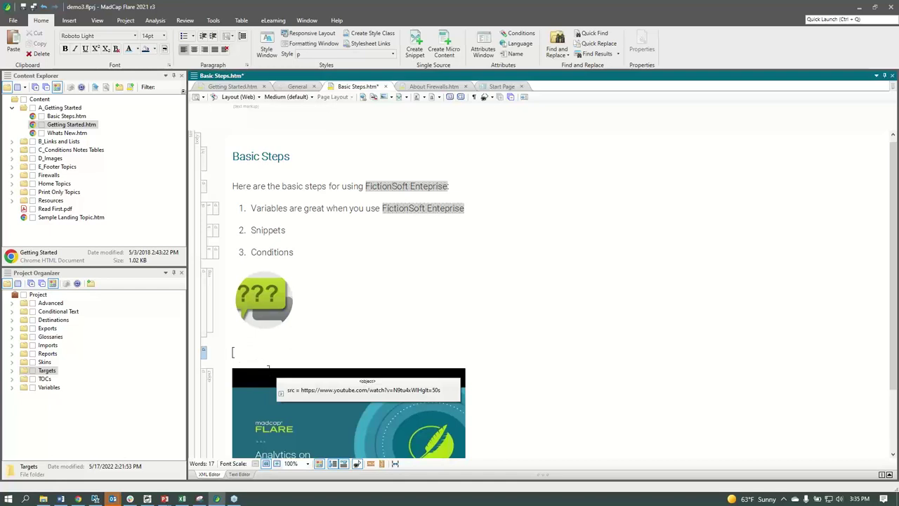
left_click(12, 201)
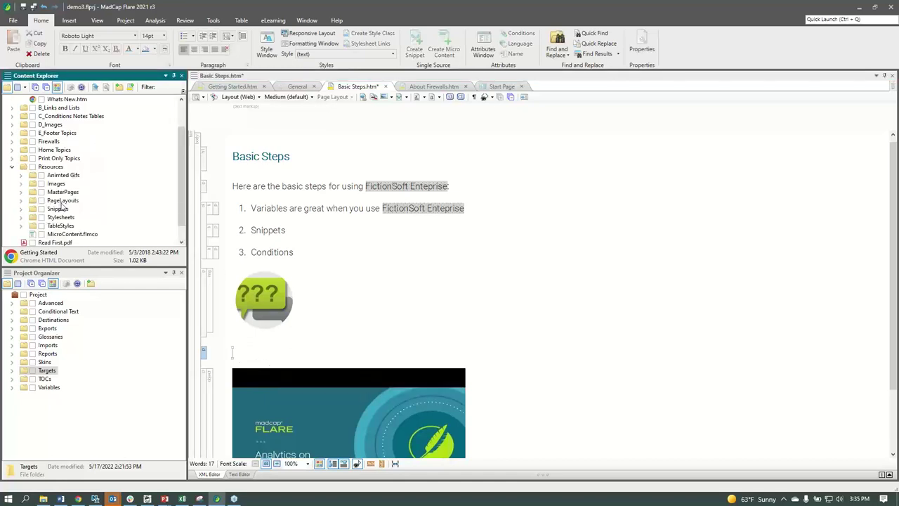
left_click(21, 209)
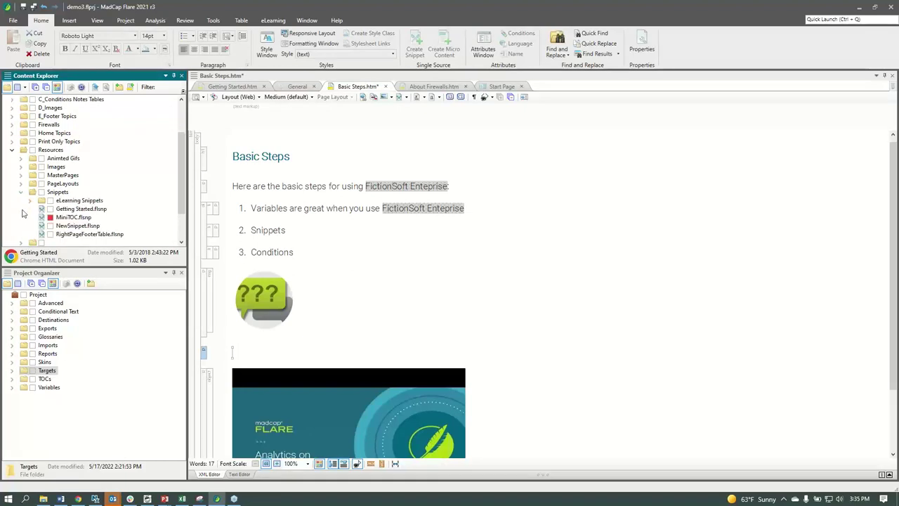
left_click(71, 226)
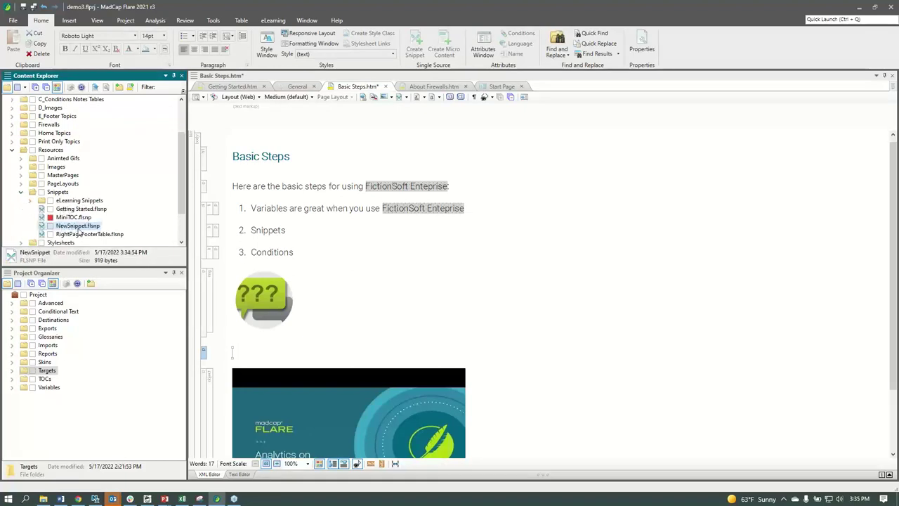
left_click_drag(70, 231, 235, 353)
left_click(376, 270)
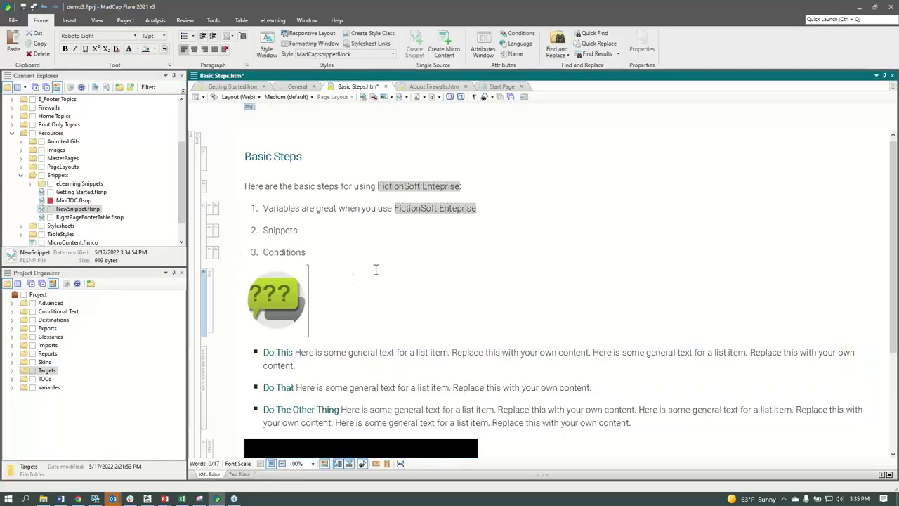
key("ctrl+s")
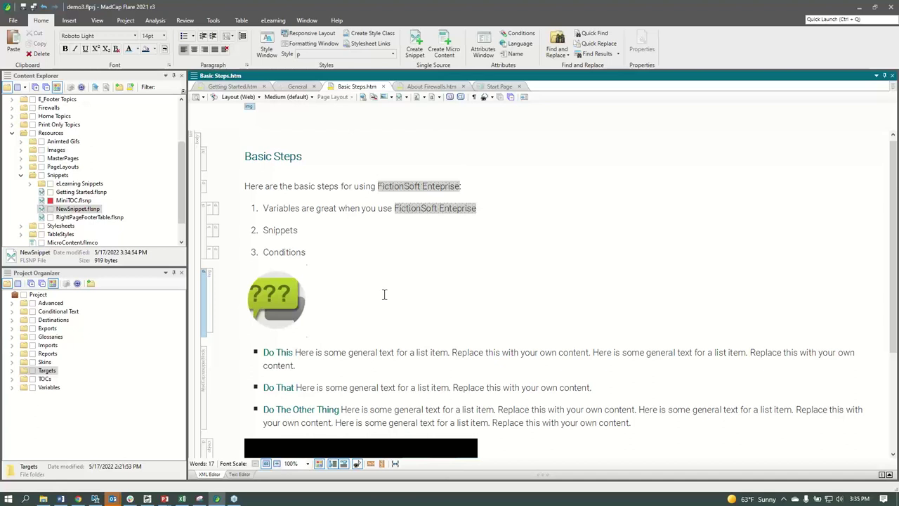
Open NewSnippet for editing, delete its Do The Other Thing list item, and save the snippet.
scroll(384, 294, "down", 2)
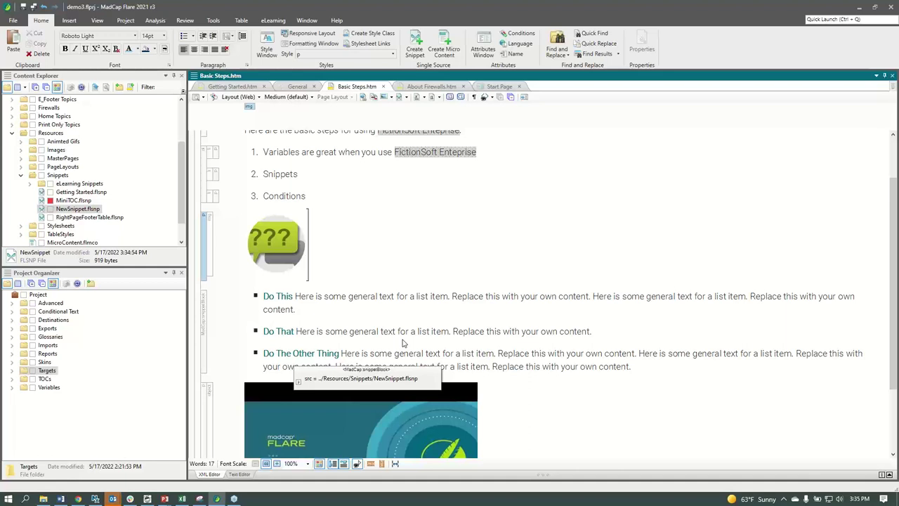
left_click(71, 212)
double_click(72, 213)
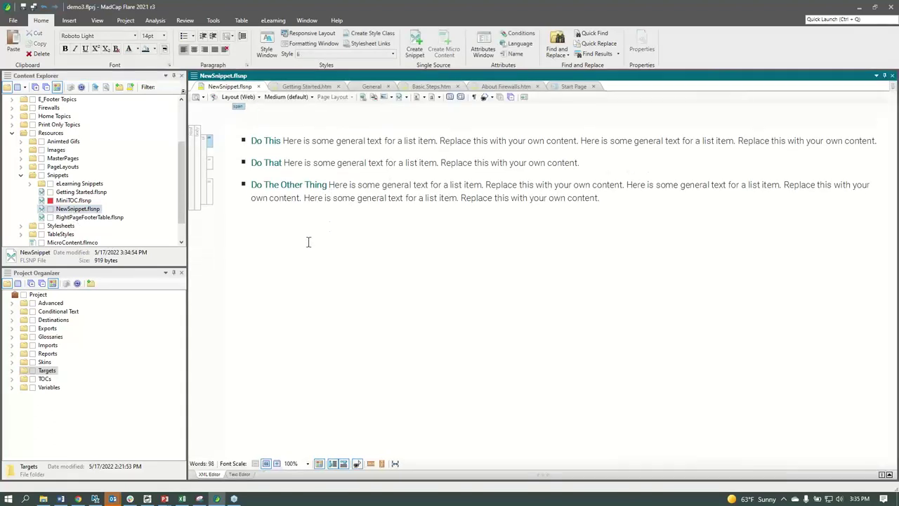
left_click(213, 199)
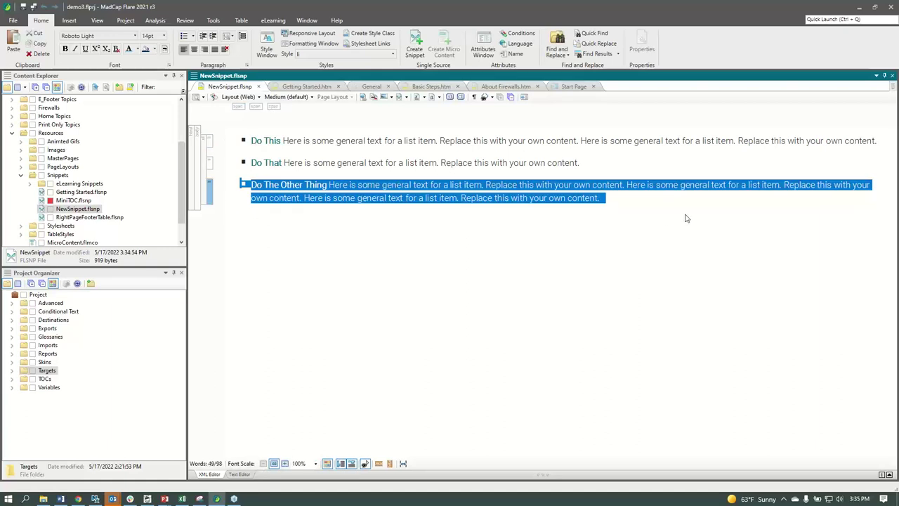
key("Delete")
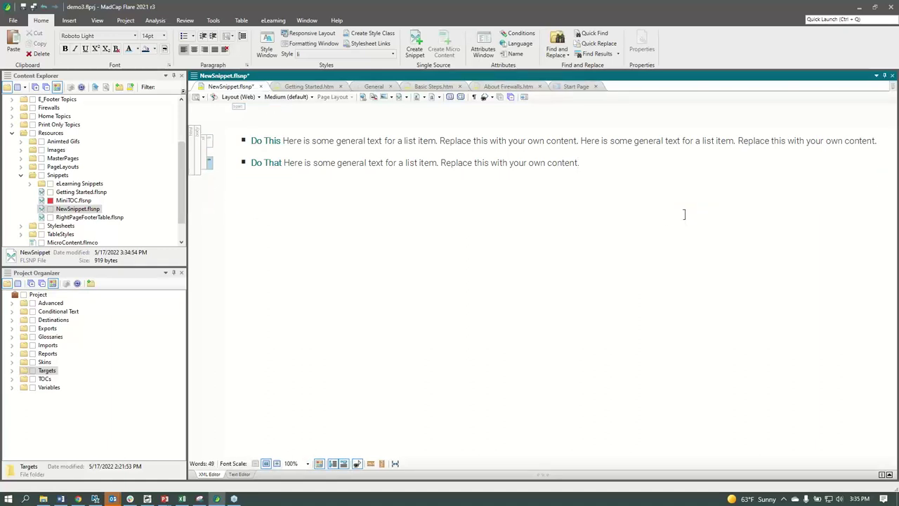
key("ctrl+s")
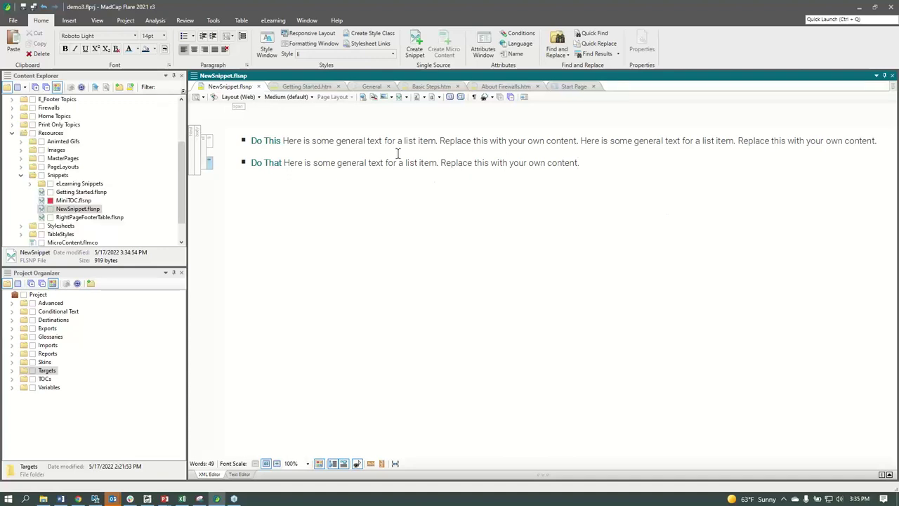
Check the edited snippet's content in the Getting Started and Basic Steps topics.
left_click(306, 86)
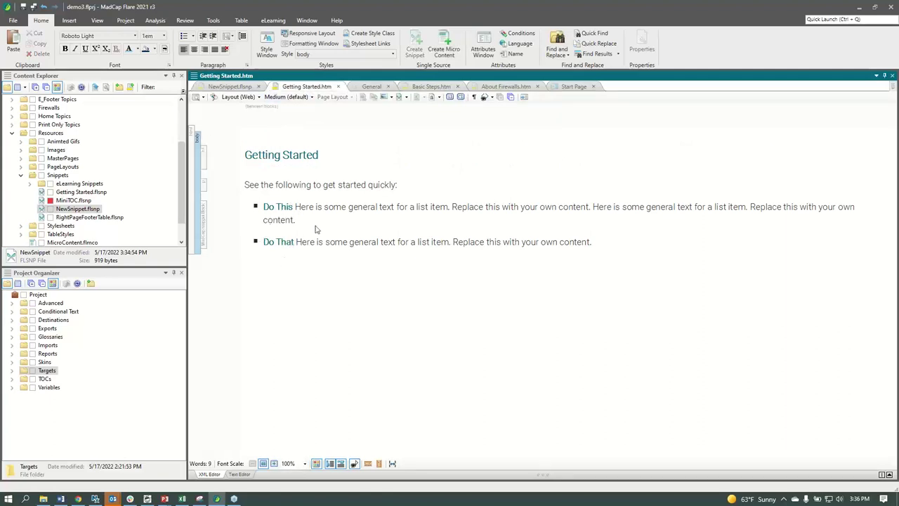
left_click(429, 87)
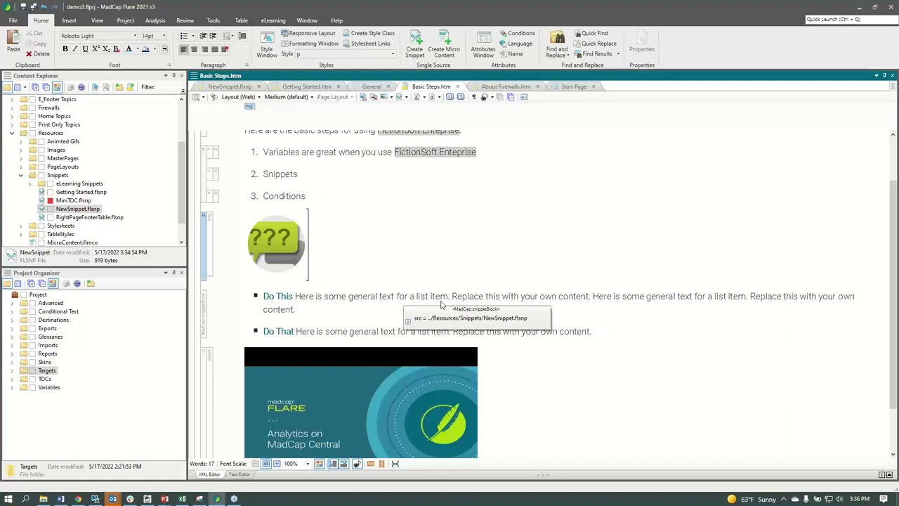
scroll(439, 302, "up", 2)
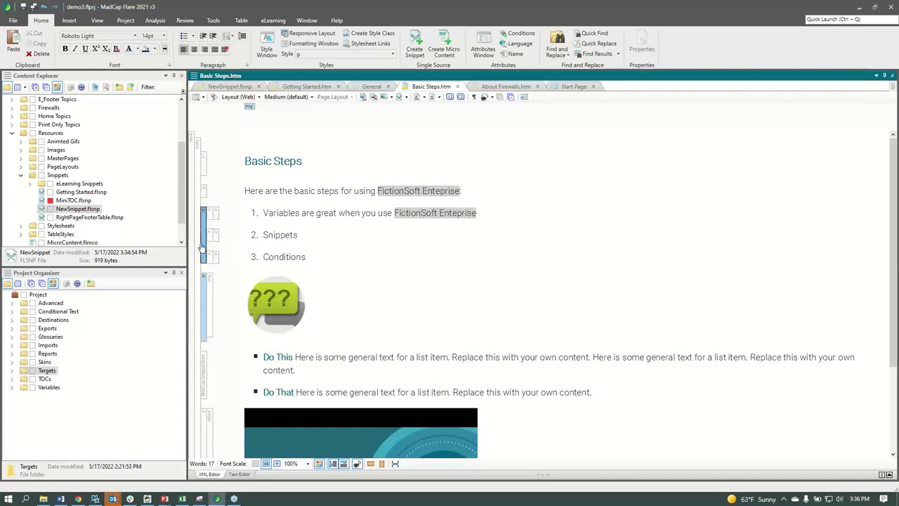
Examine the block structure of the intro paragraph and first list item, hiding and reshowing the block structure bars.
left_click(203, 190)
left_click(253, 213)
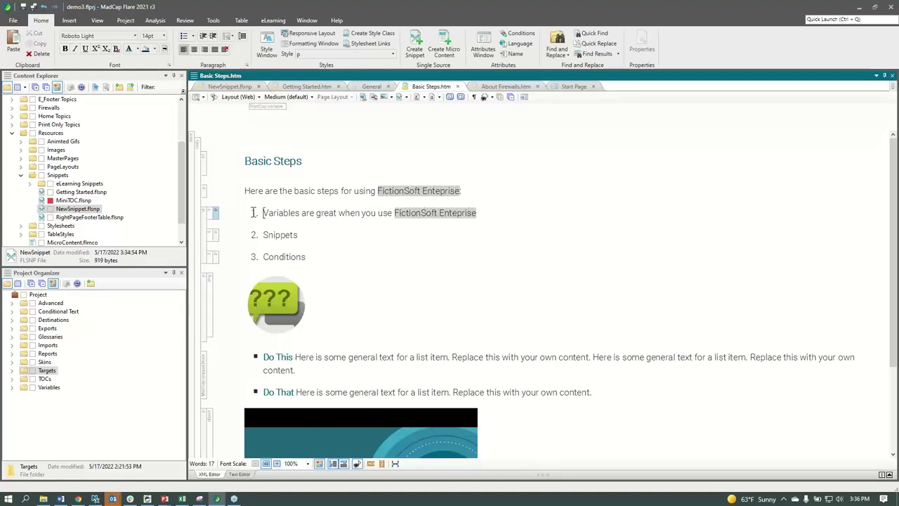
left_click(333, 464)
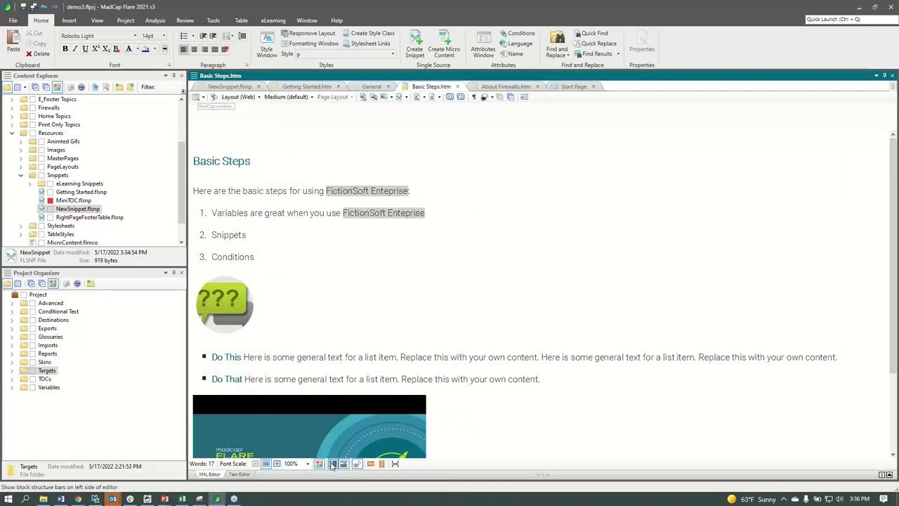
left_click(333, 464)
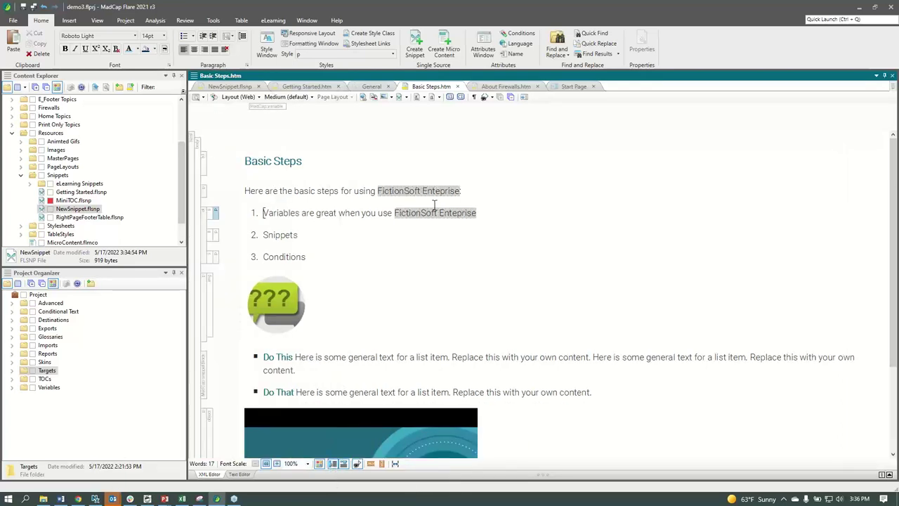
Show the Basic Steps topic with its markup tags to examine them, and return to the normal editing view.
left_click(286, 193)
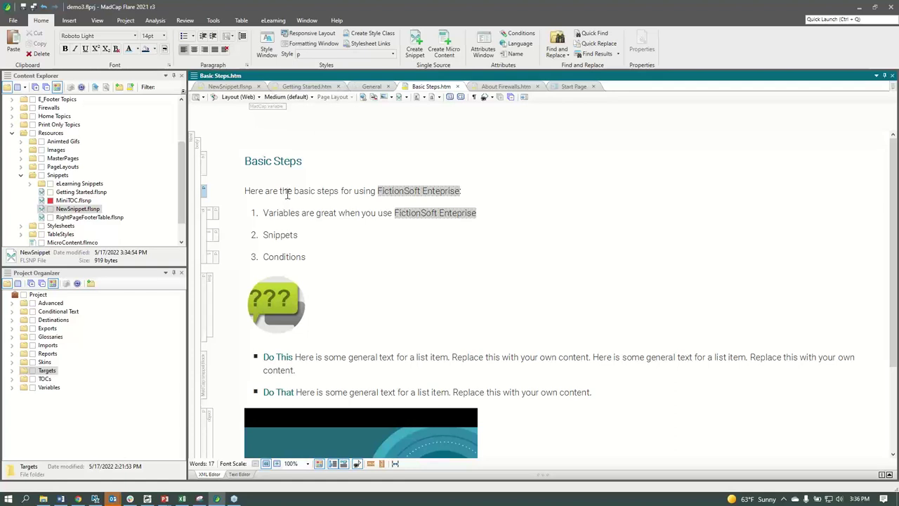
left_click(484, 97)
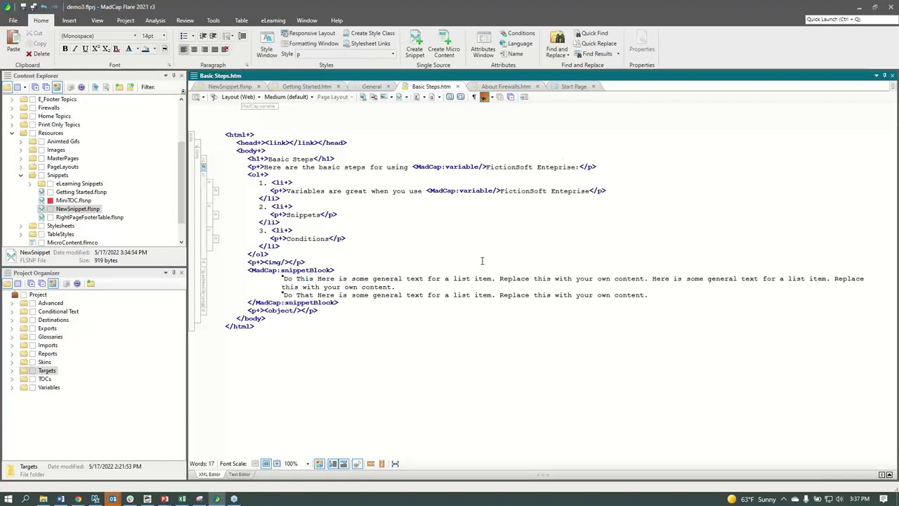
left_click(485, 98)
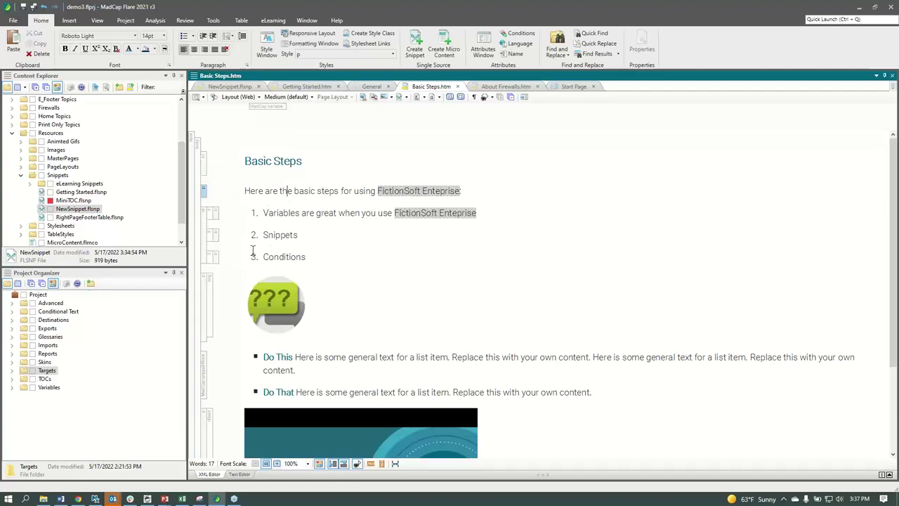
scroll(253, 251, "down", 2)
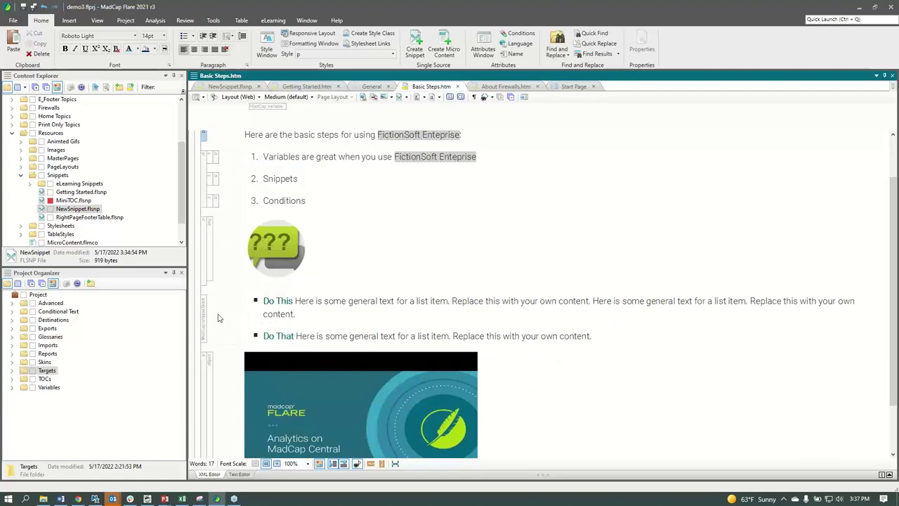
scroll(328, 308, "up", 2)
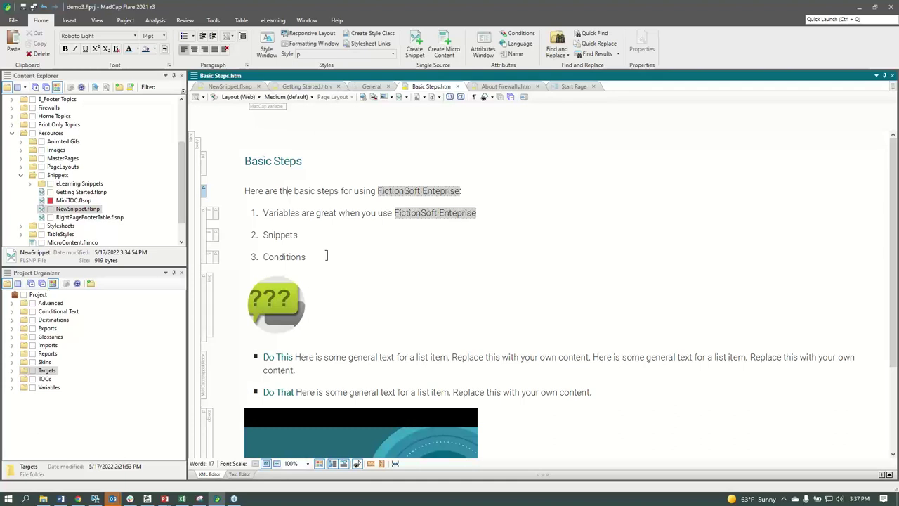
Move the Conditions list item above Snippets in the numbered list and save the Basic Steps topic.
left_click(284, 257)
left_click(285, 235)
double_click(268, 259)
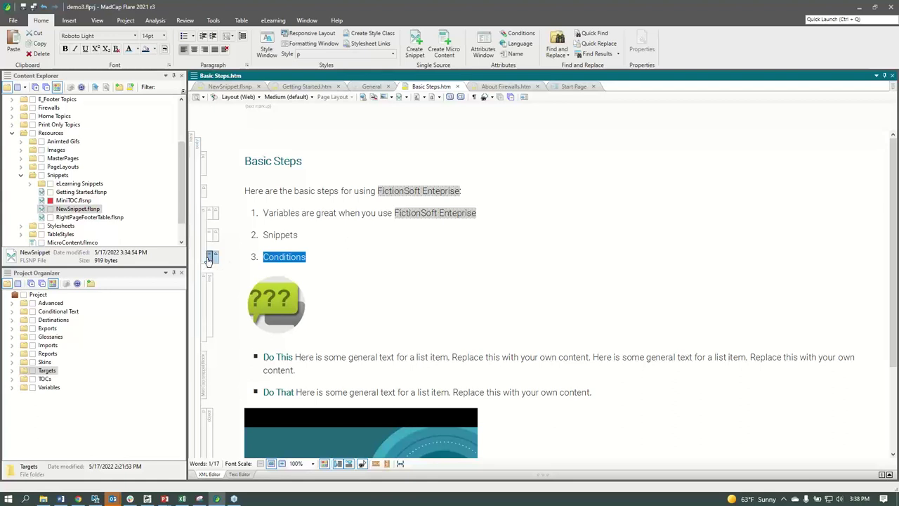
left_click_drag(209, 260, 213, 236)
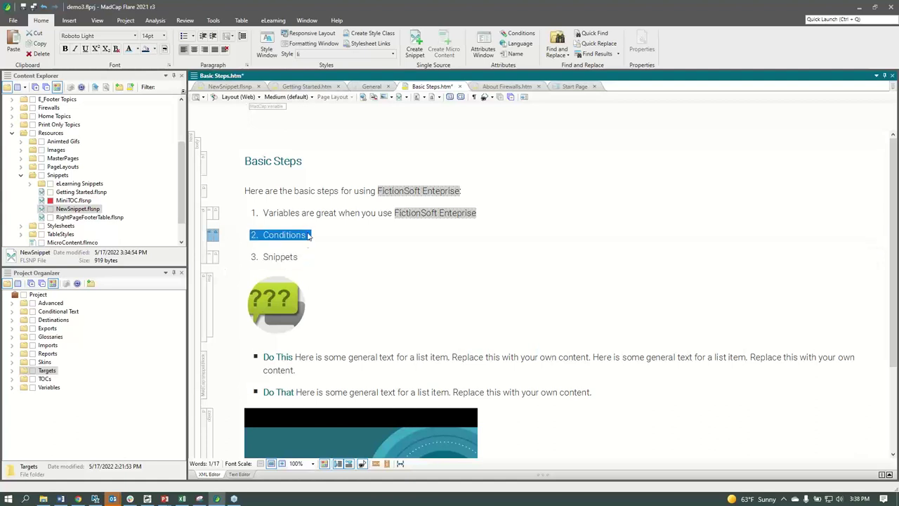
left_click(302, 236)
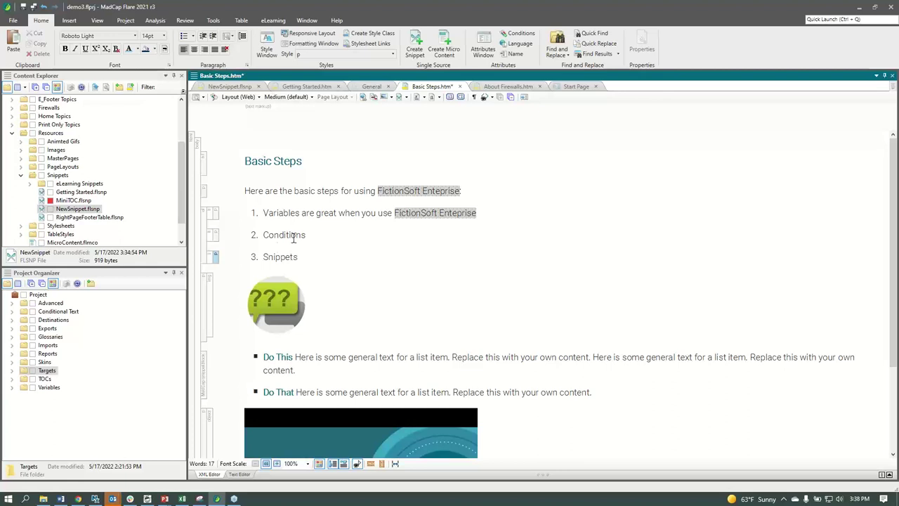
key("ctrl+s")
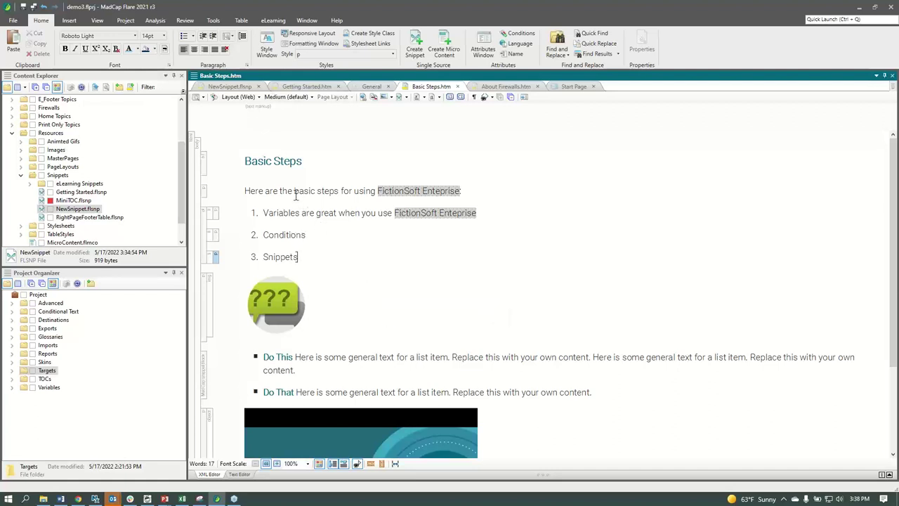
Apply the PDF condition tag from the General set to the word "basic" in the introductory sentence.
left_click_drag(294, 191, 315, 195)
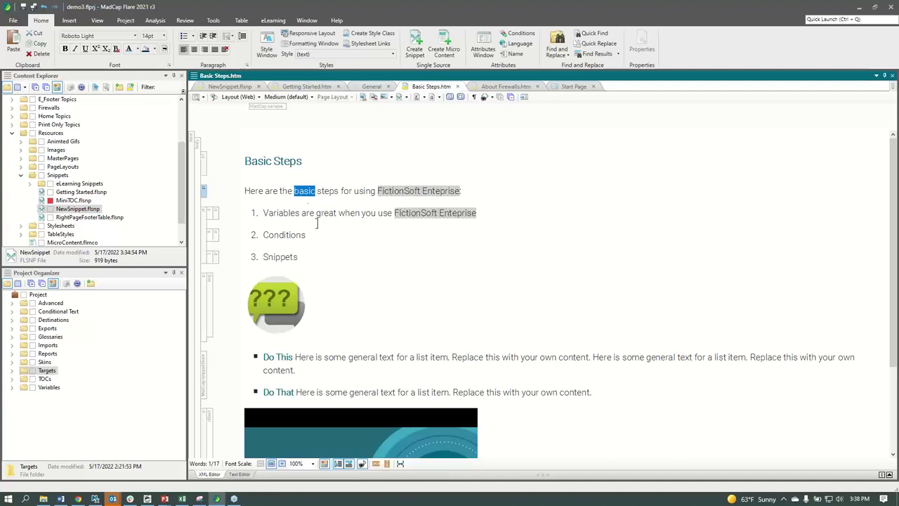
right_click(310, 196)
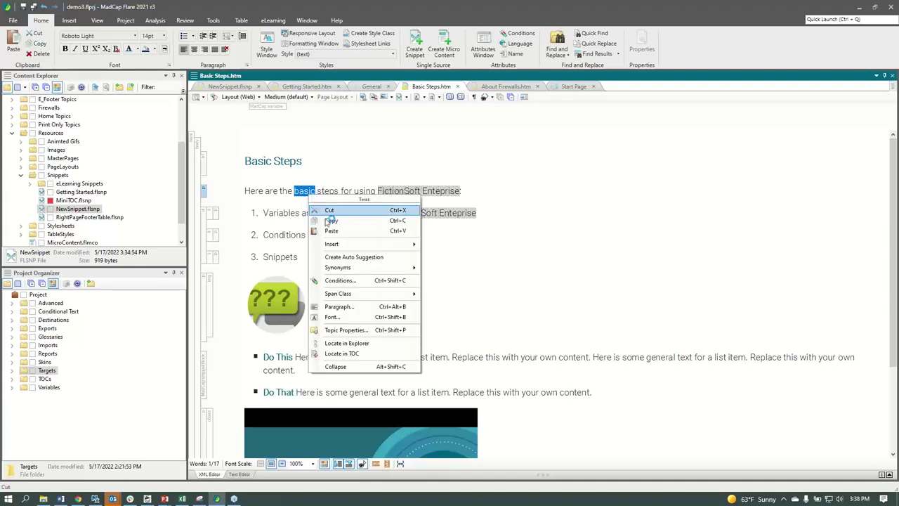
left_click(347, 280)
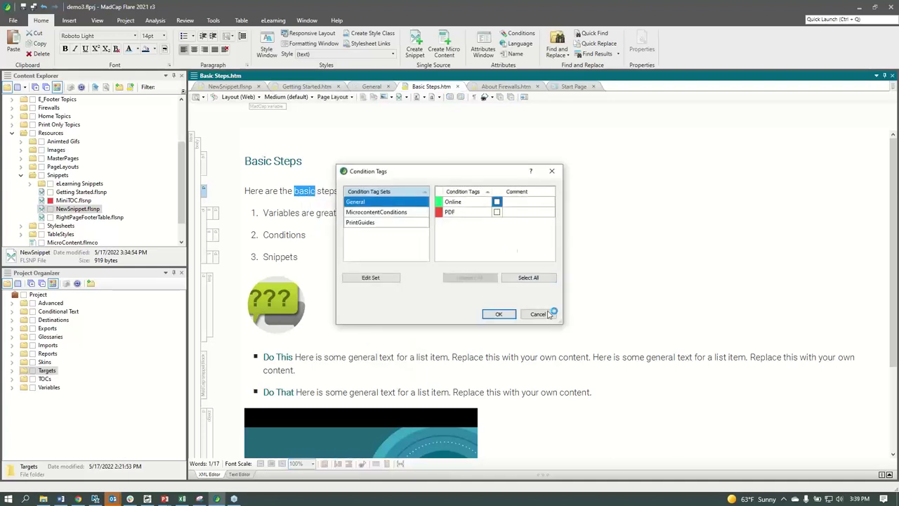
left_click_drag(476, 173, 632, 163)
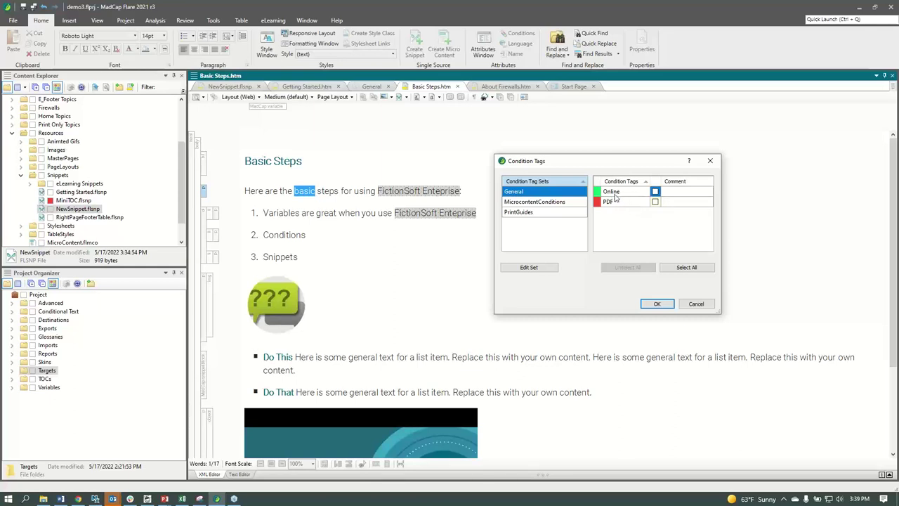
left_click(655, 203)
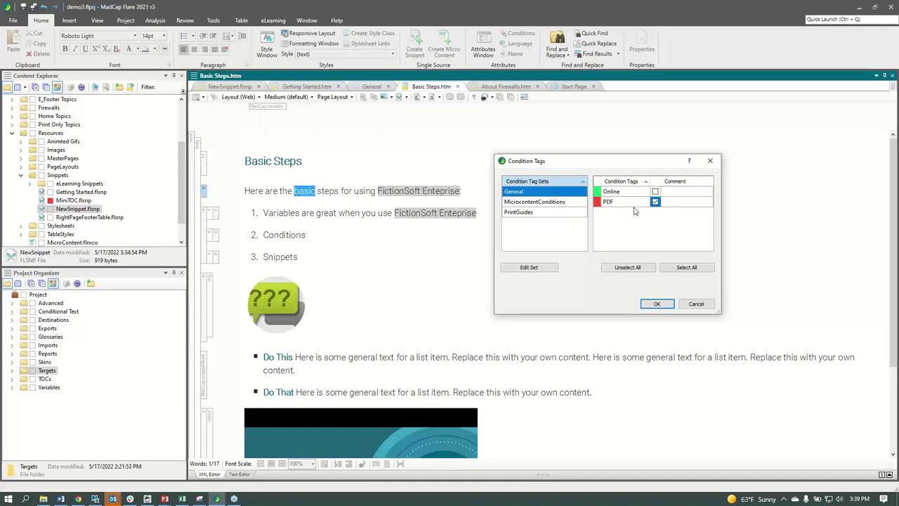
left_click(657, 303)
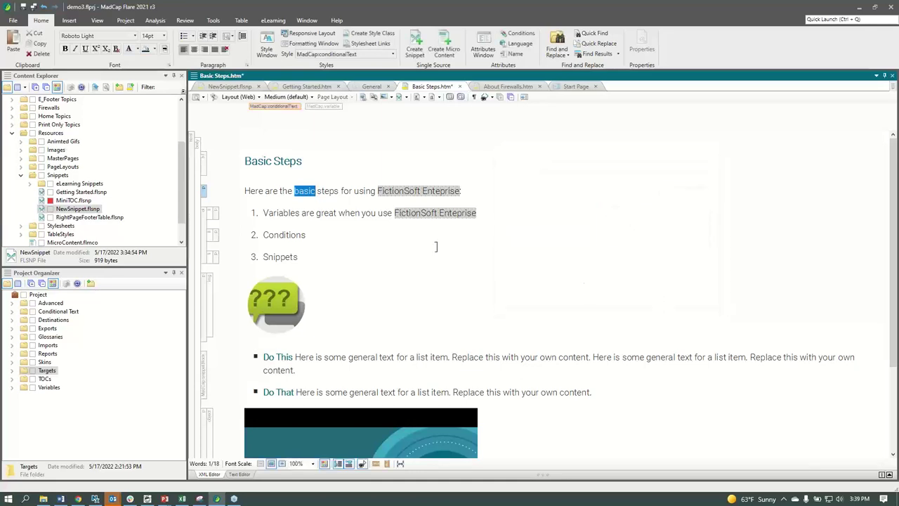
left_click(307, 197)
left_click(338, 212)
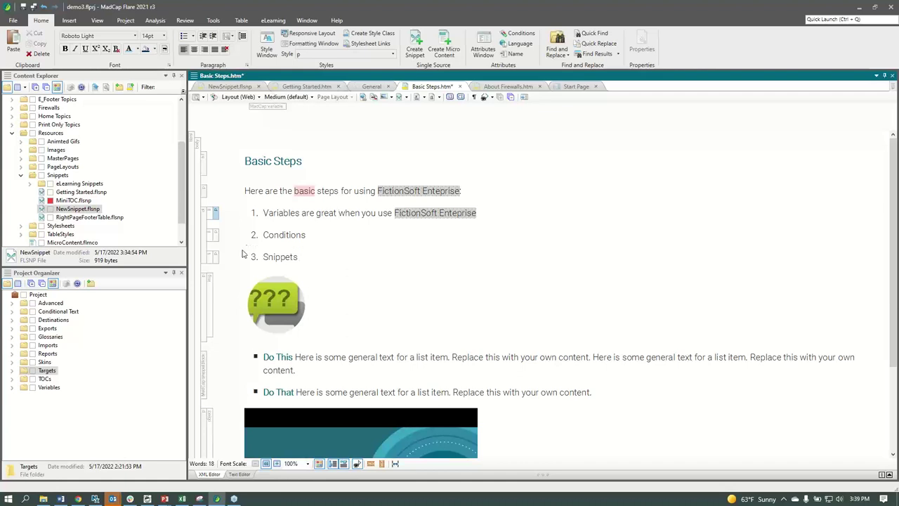
Apply the General set's PDF condition tag to the whole Conditions list item.
left_click(213, 235)
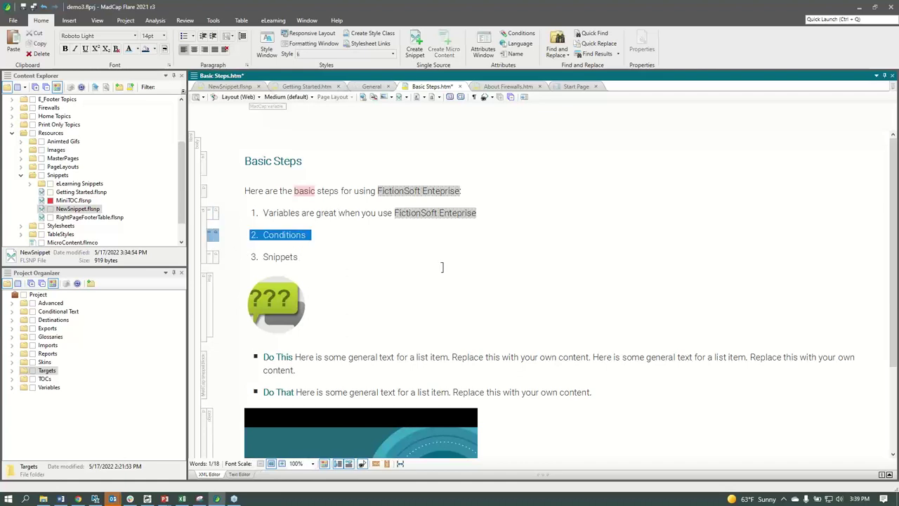
right_click(304, 240)
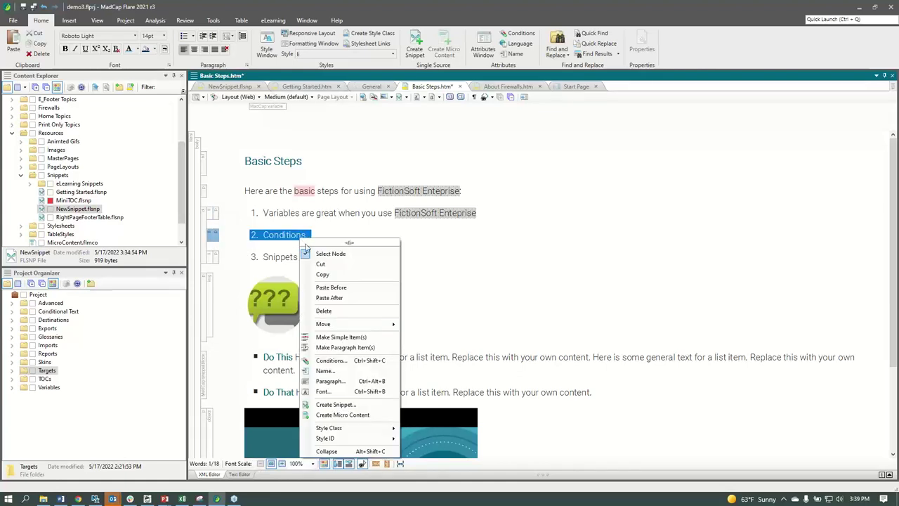
left_click(352, 360)
left_click(497, 211)
left_click(503, 316)
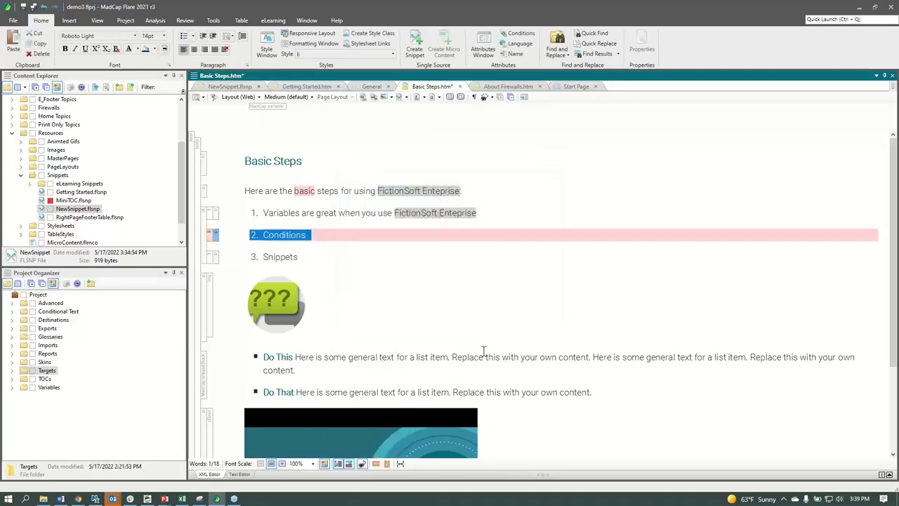
Apply the General set's Online condition tag to the paragraph holding the Analytics on MadCap Central video and save the topic.
scroll(470, 337, "down", 3)
left_click(361, 338)
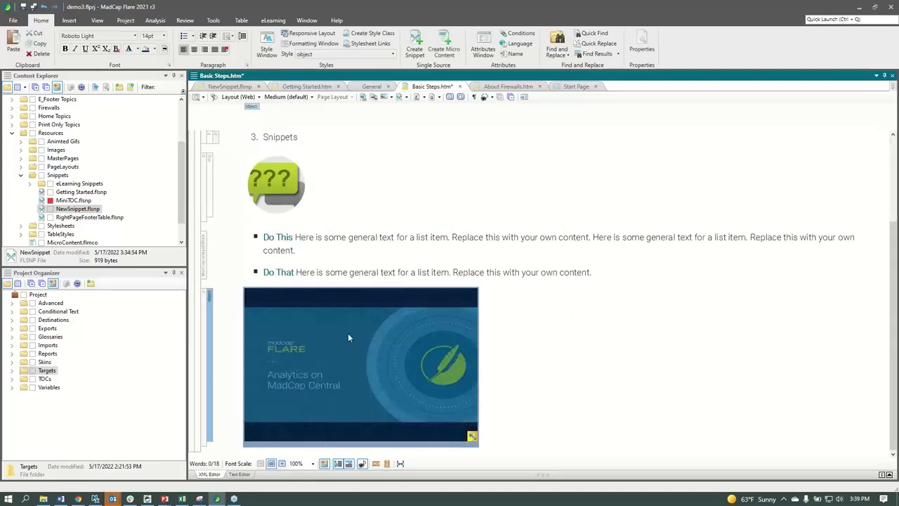
left_click(333, 347)
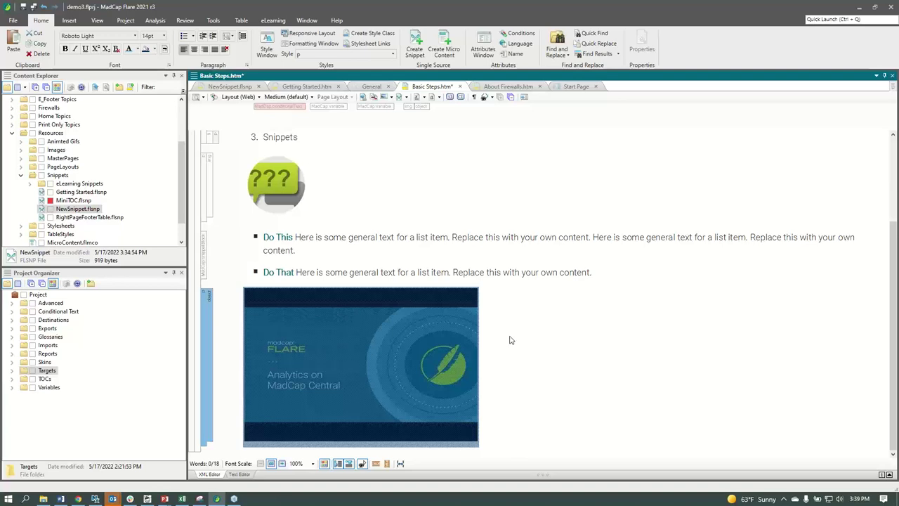
right_click(385, 350)
left_click(424, 398)
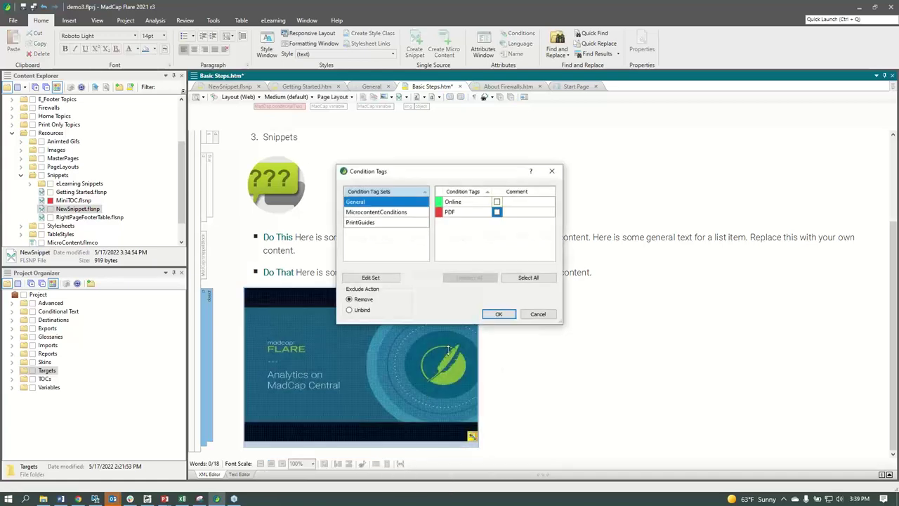
left_click(497, 202)
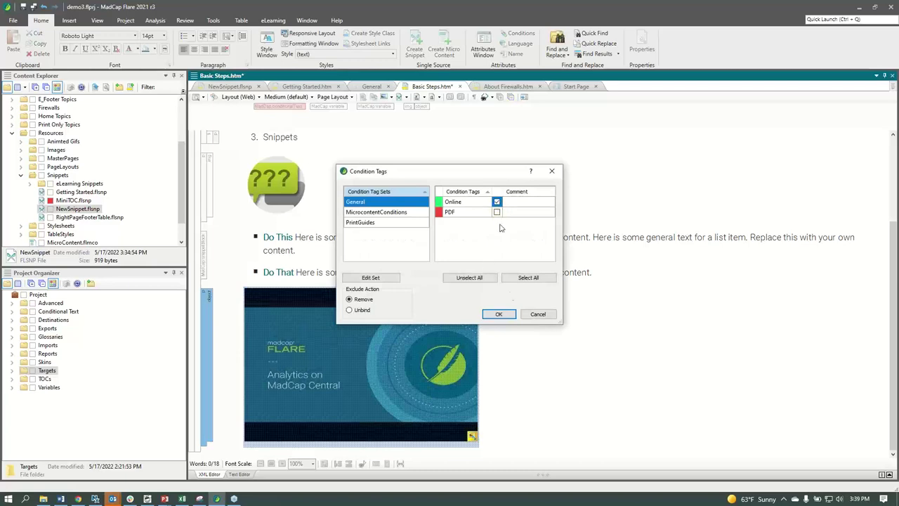
left_click(498, 314)
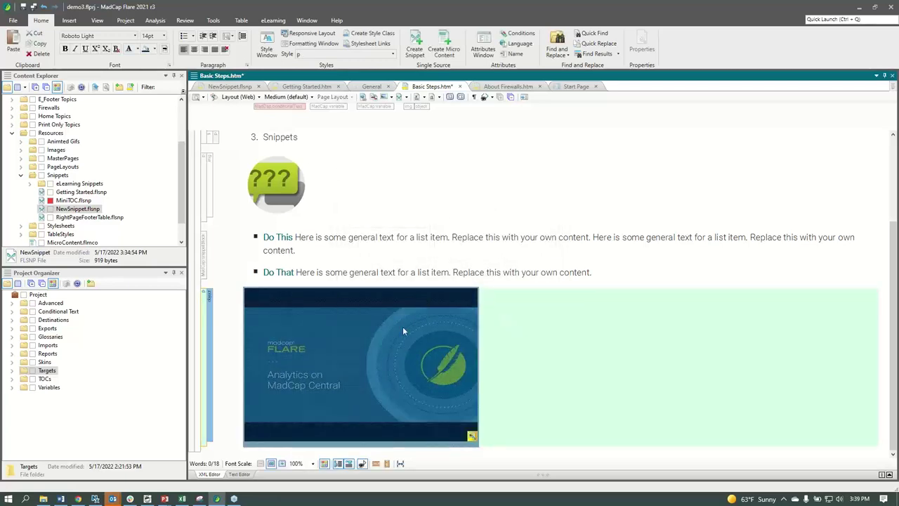
left_click(506, 273)
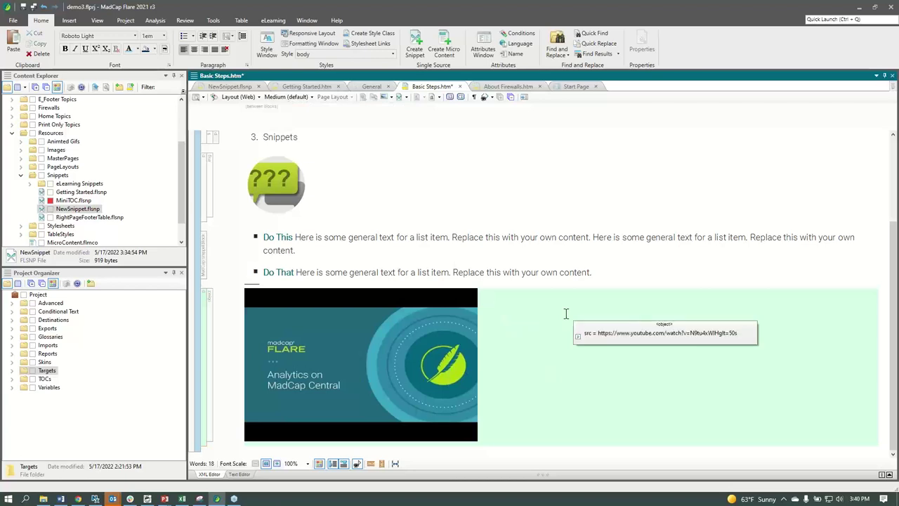
key("ctrl+s")
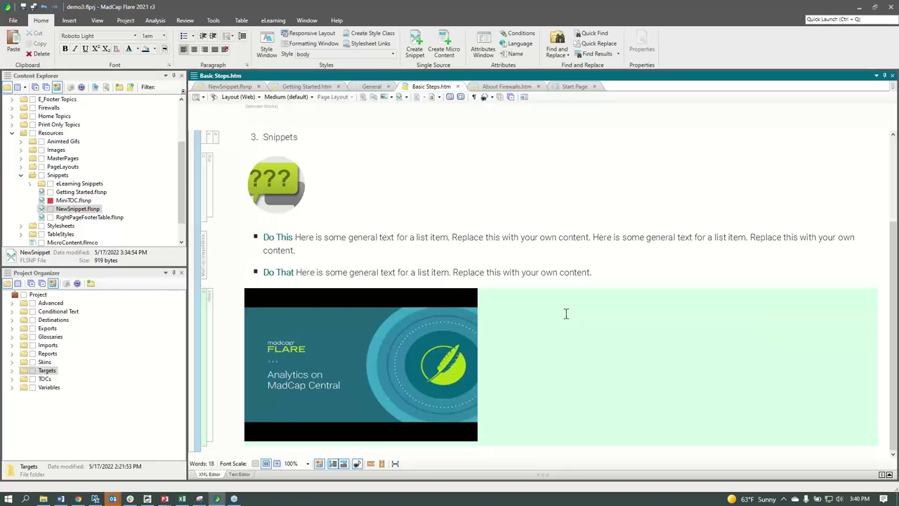
Preview the Basic Steps topic as Online Output/HTML5 - Top Navigation in an enlarged preview, checking the conditioned list item and video.
scroll(562, 309, "up", 3)
scroll(560, 304, "down", 2)
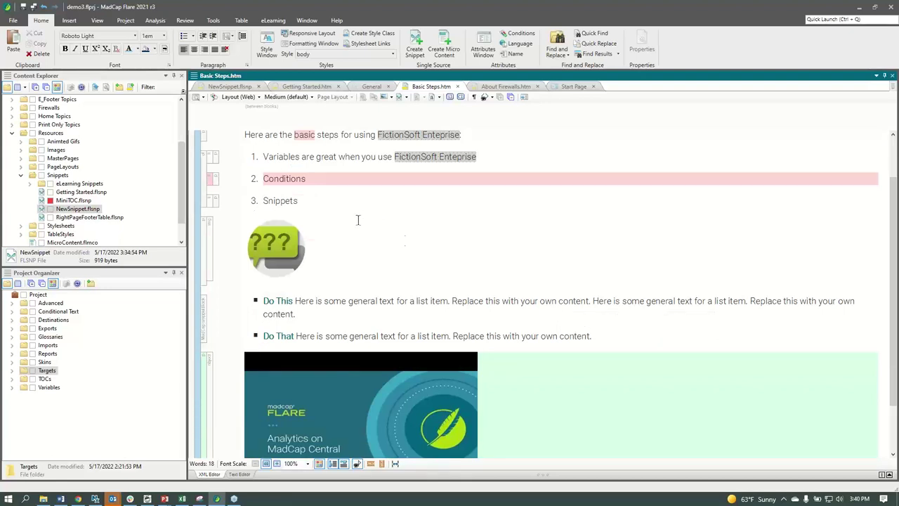
left_click(202, 97)
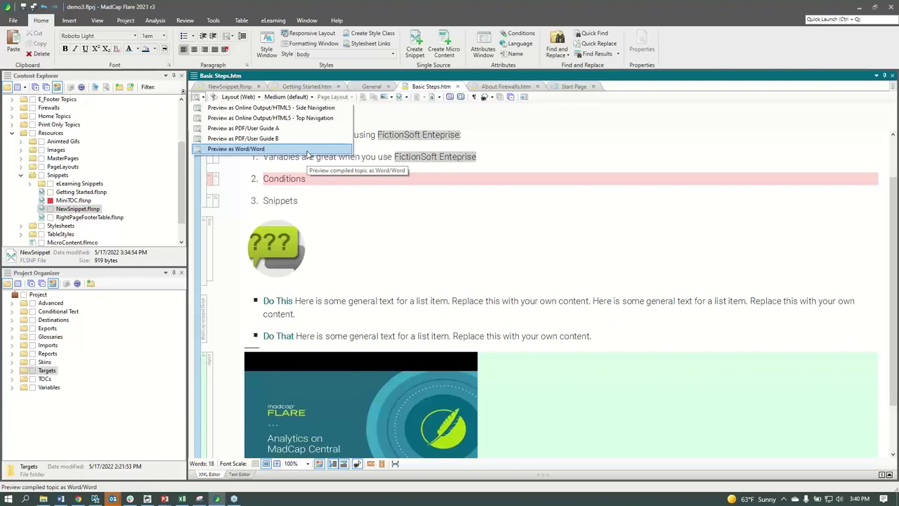
left_click(314, 118)
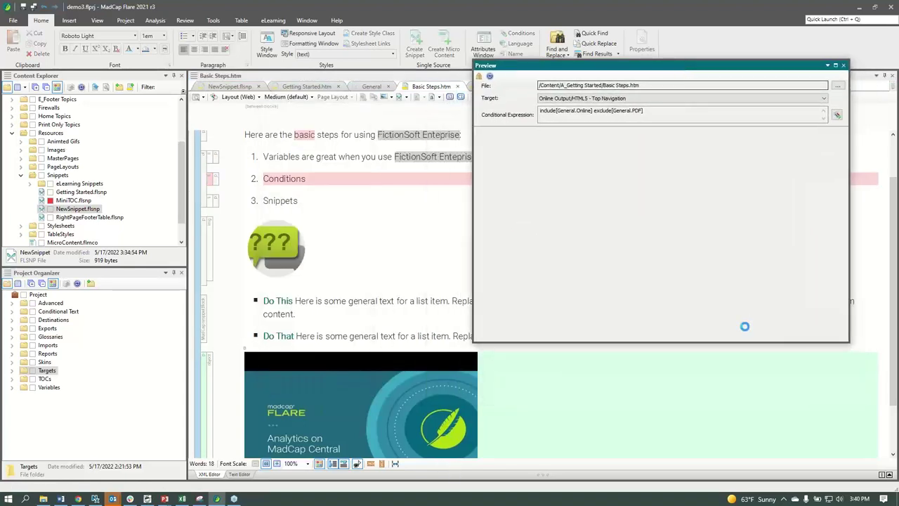
left_click_drag(736, 346, 736, 458)
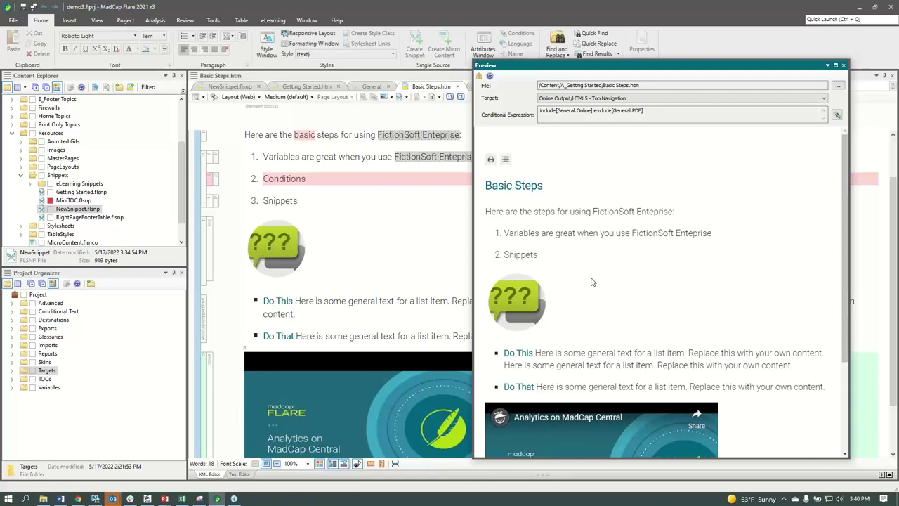
scroll(401, 239, "up", 2)
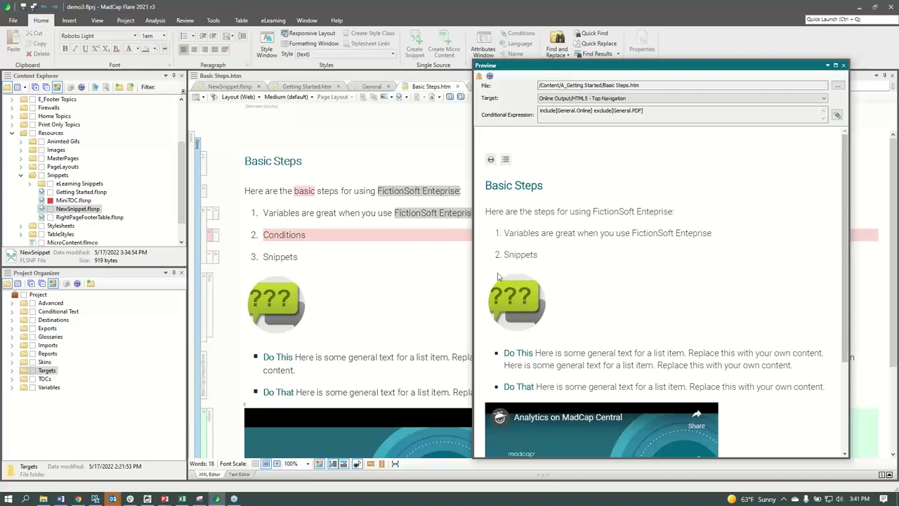
scroll(497, 276, "down", 3)
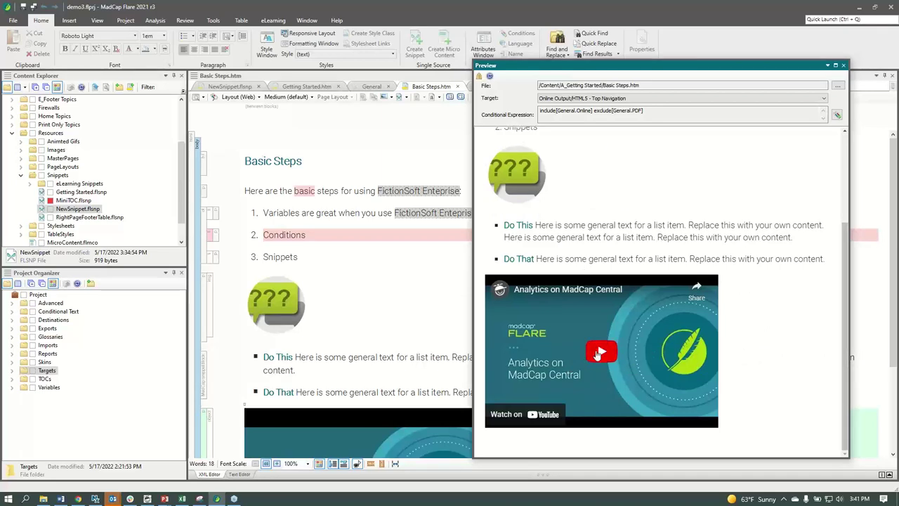
Switch the preview target to PDF/User Guide A, examine the conditioned content through the end of the page, and close the preview.
left_click(826, 99)
left_click(814, 119)
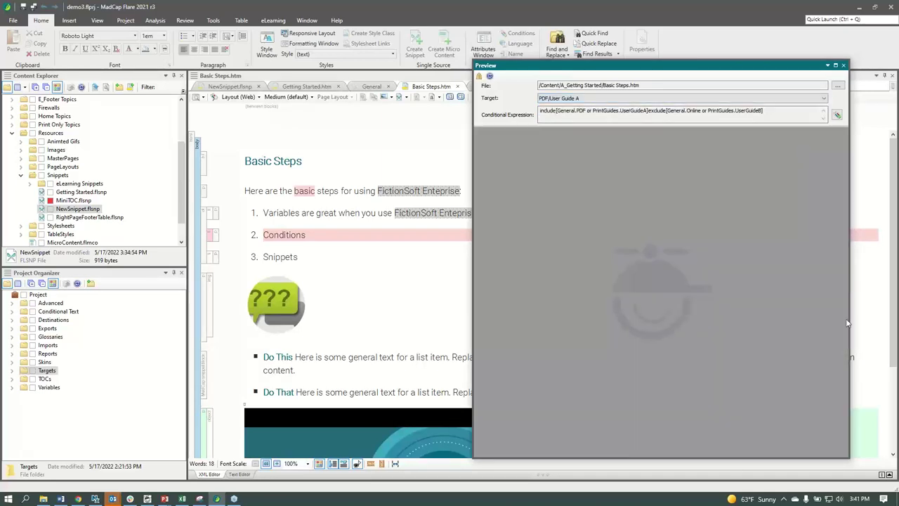
left_click(891, 415)
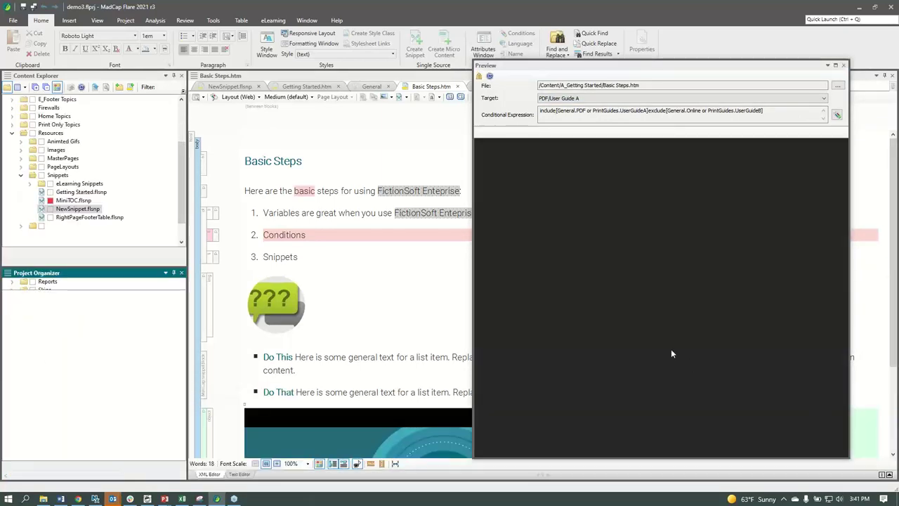
scroll(594, 296, "down", 2)
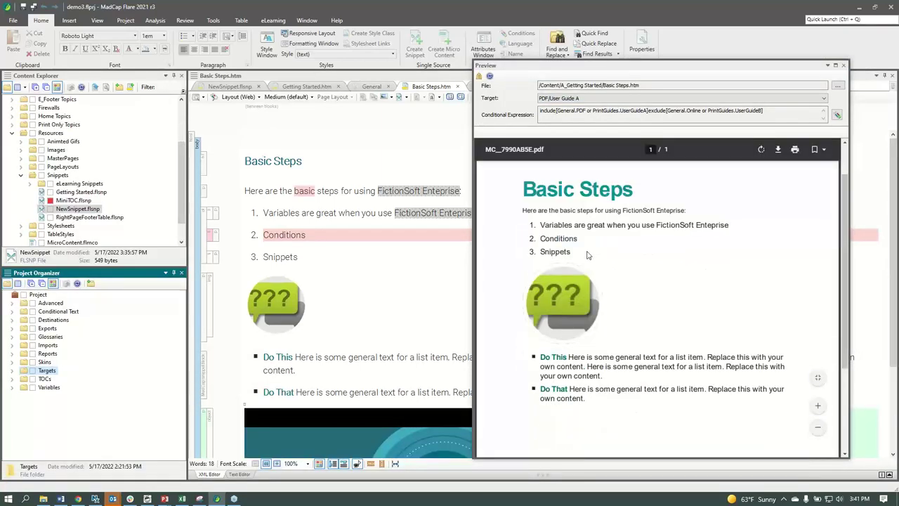
left_click(818, 406)
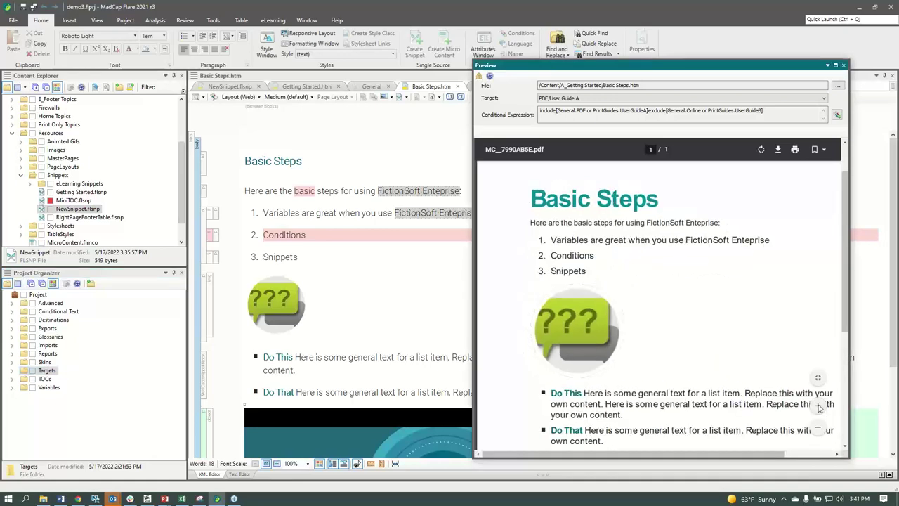
left_click(818, 406)
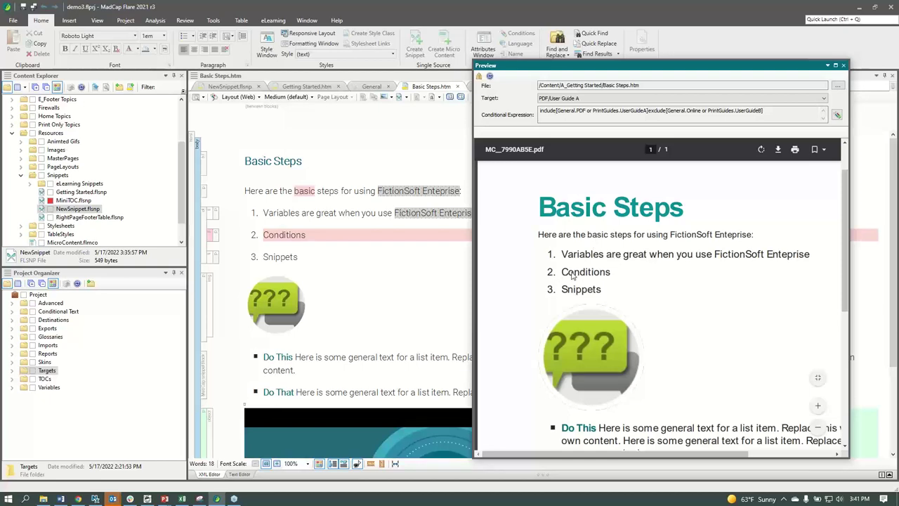
scroll(621, 279, "down", 8)
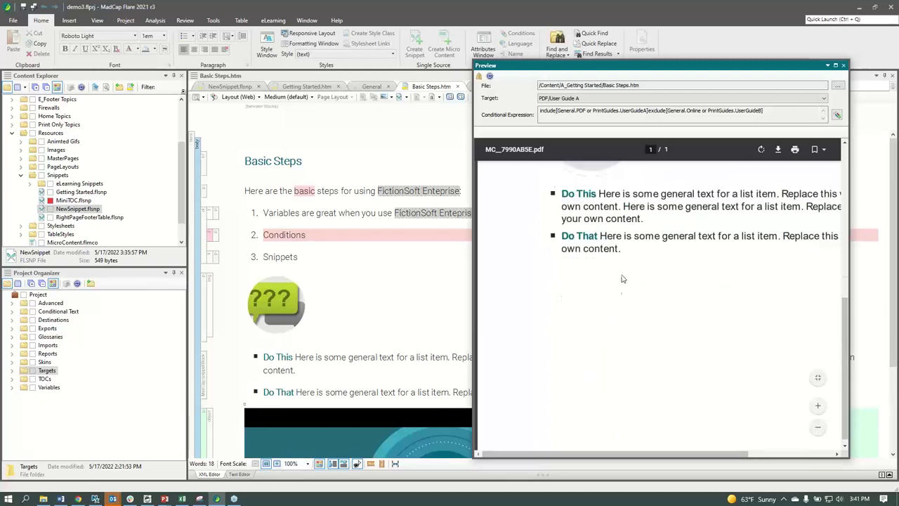
left_click(818, 427)
left_click(817, 427)
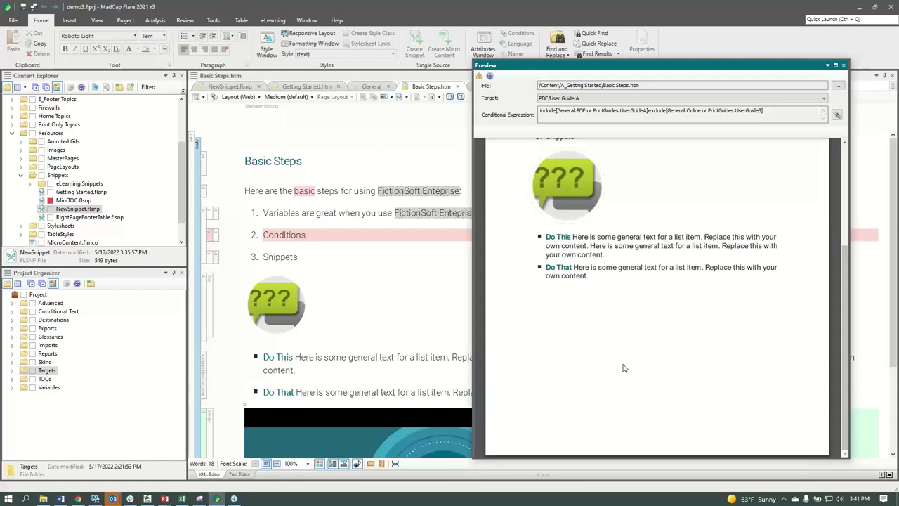
left_click(846, 65)
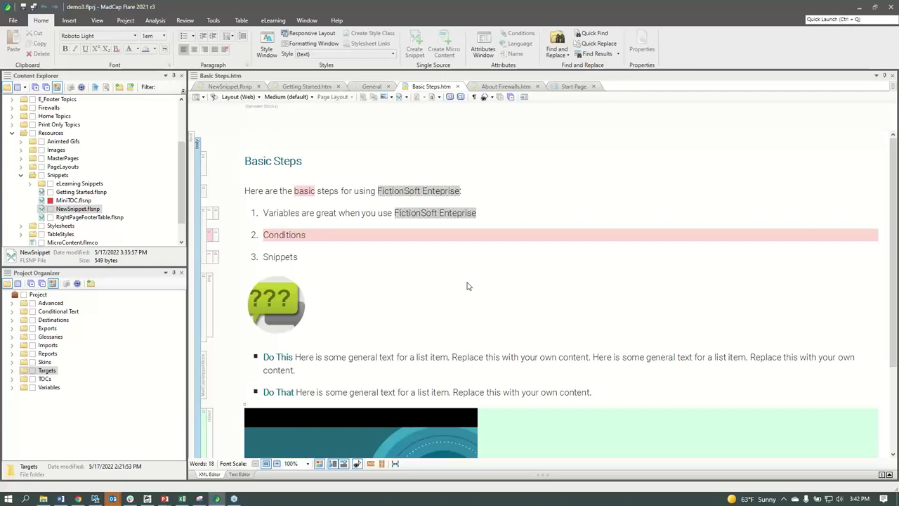
Collapse the Resources content folder and open the Online Output TOC, with the Targets and TOCs project folders expanded.
double_click(26, 175)
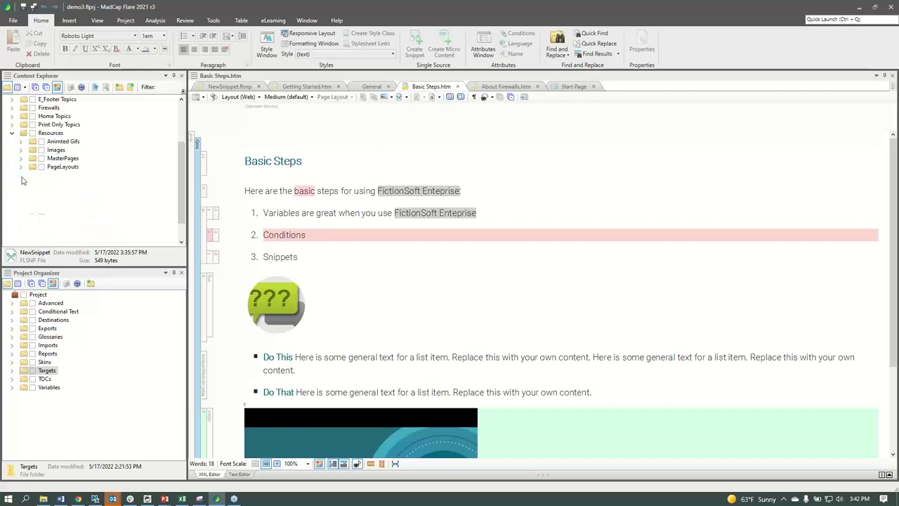
double_click(17, 151)
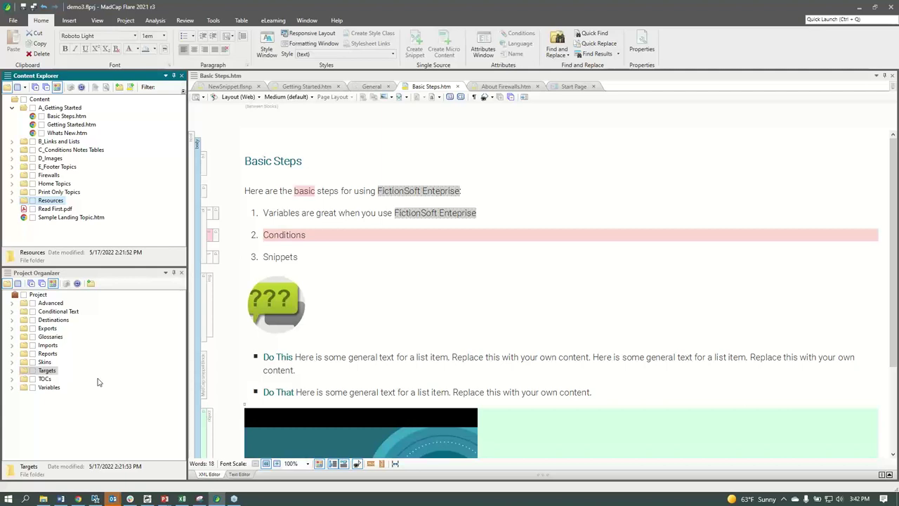
left_click(12, 371)
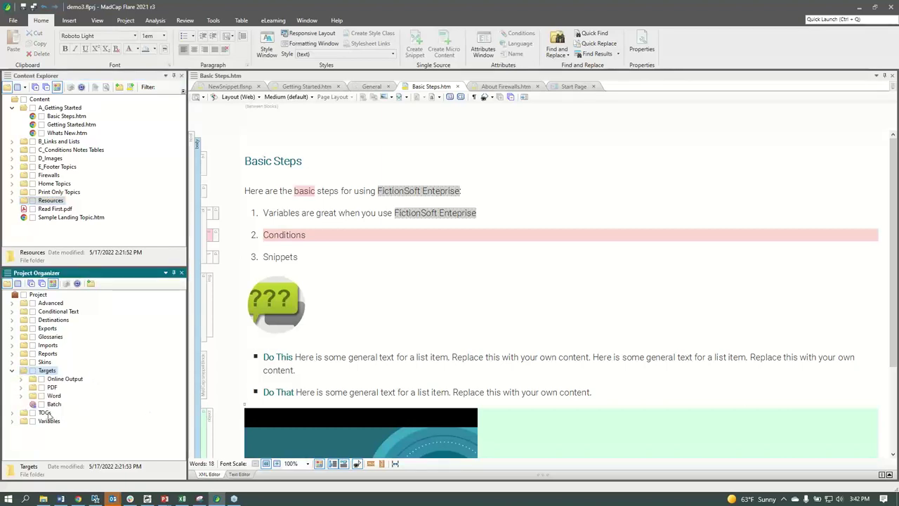
left_click(12, 412)
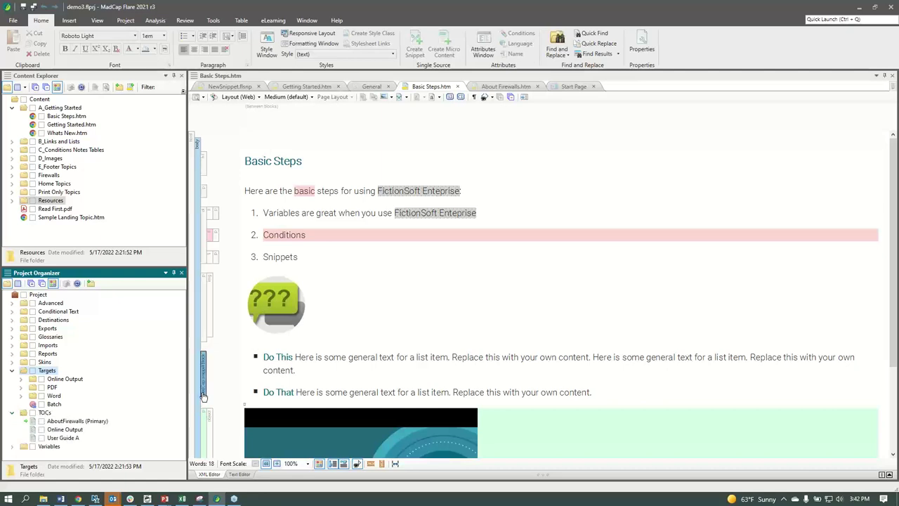
double_click(64, 430)
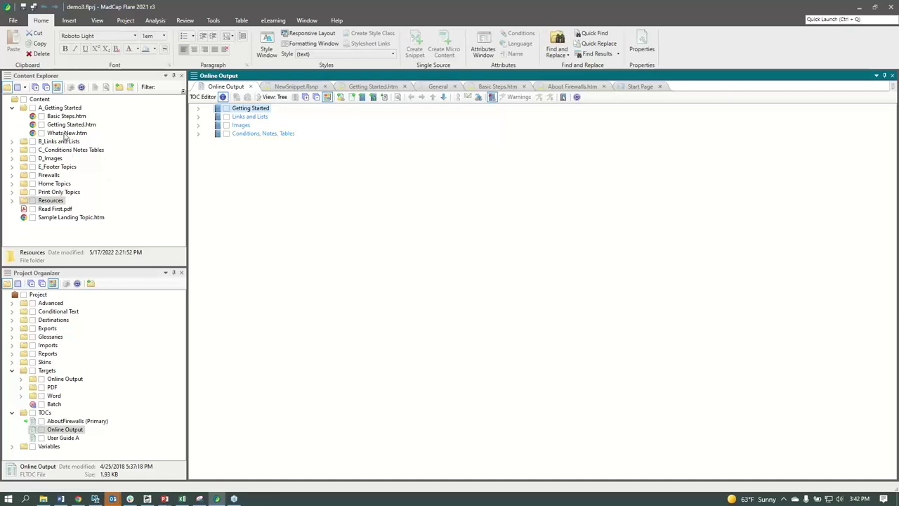
Expand the B_Links and Lists content folder and all four top-level books of the Online Output TOC to examine their topics.
left_click(11, 141)
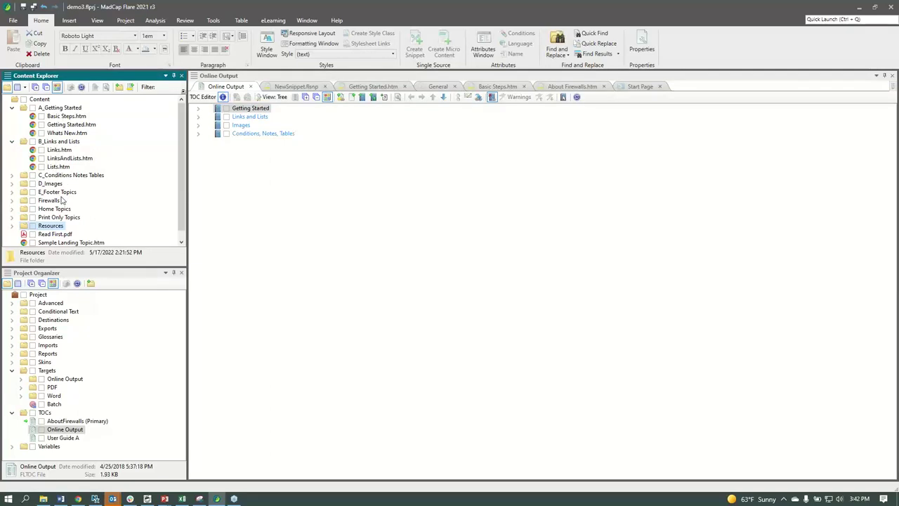
left_click(199, 109)
left_click(199, 134)
left_click(198, 159)
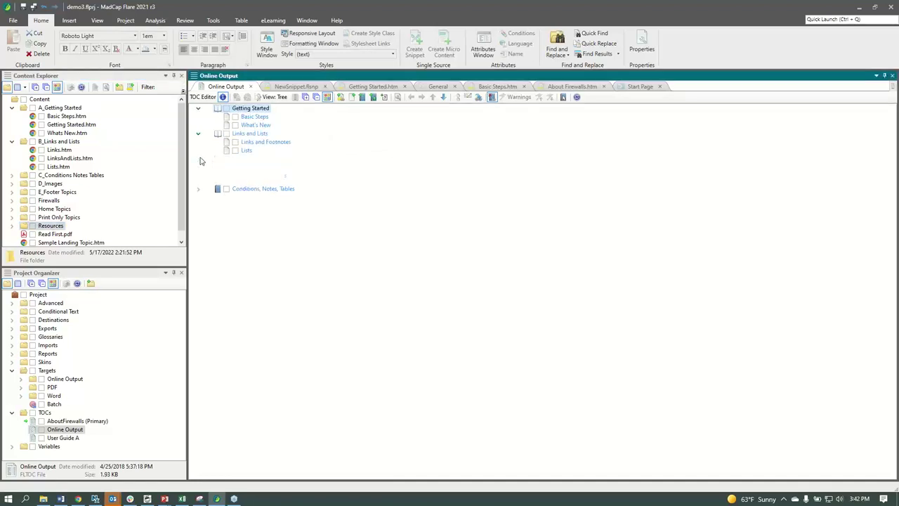
left_click(199, 192)
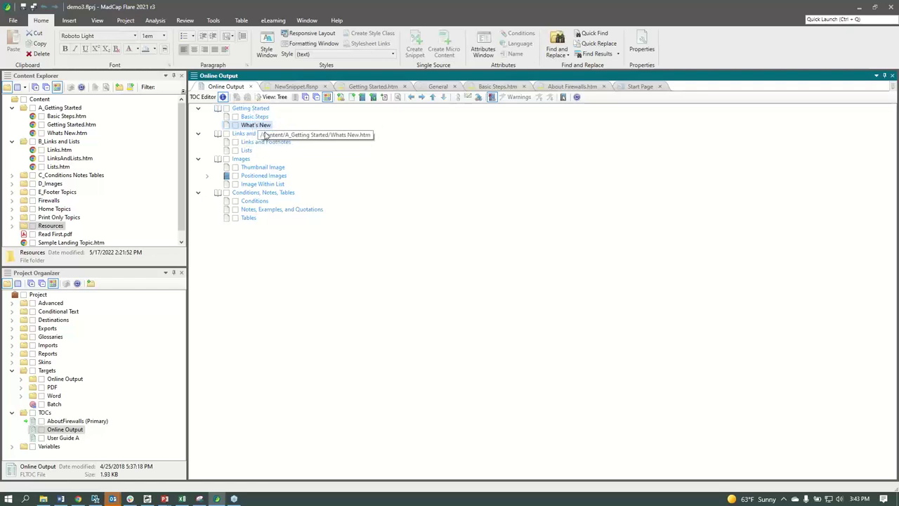
Move the What's New entry above Basic Steps in the Getting Started book and save the TOC.
mouse_move(257, 125)
left_mouse_down()
mouse_move(267, 121)
mouse_move(249, 114)
left_mouse_up()
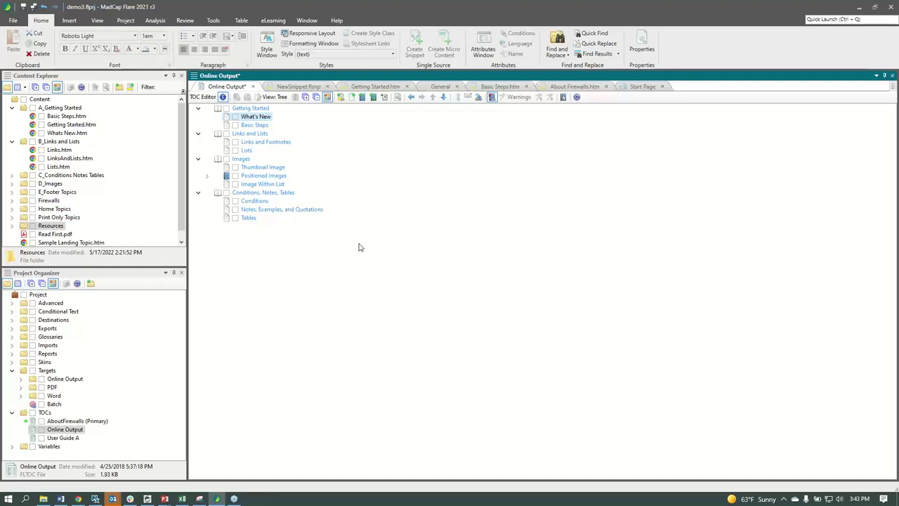
key("ctrl+s")
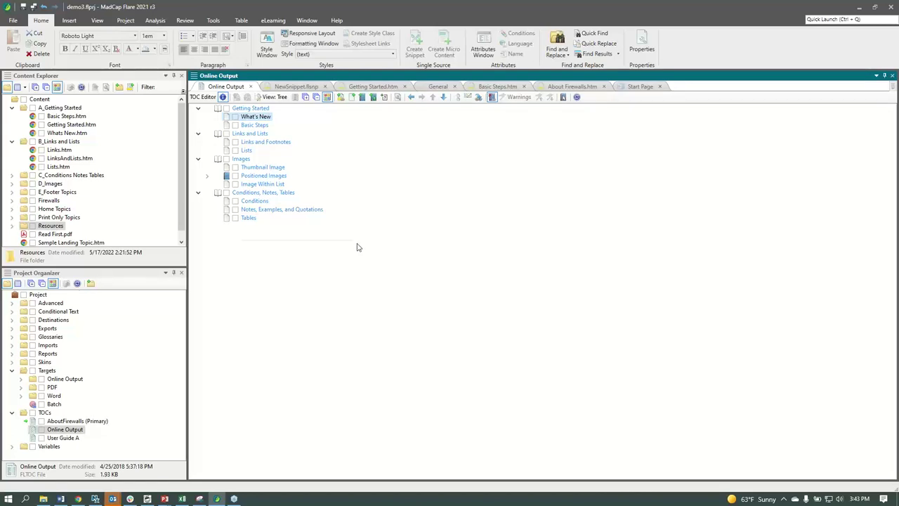
Add About Firewalls below What's New and Application Gateways atop the Conditions, Notes, Tables book from the Firewalls folder, and save the TOC.
left_click(12, 201)
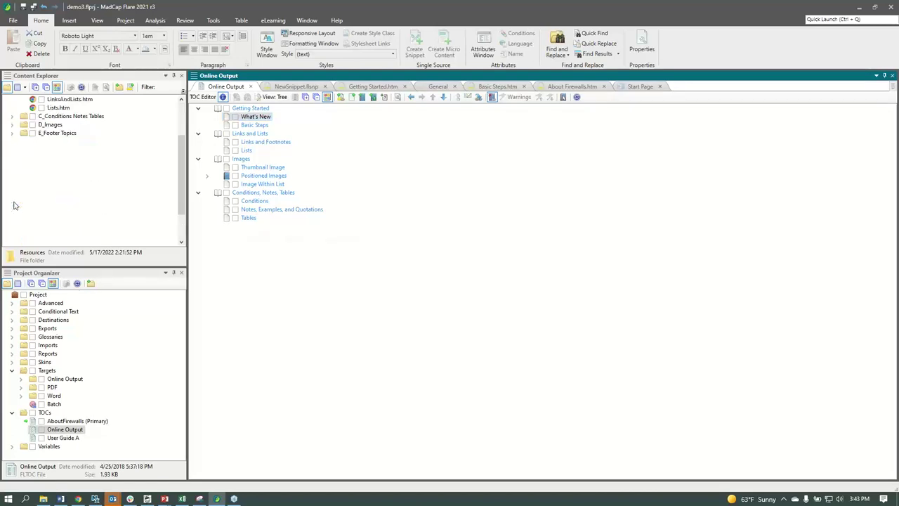
left_click(66, 152)
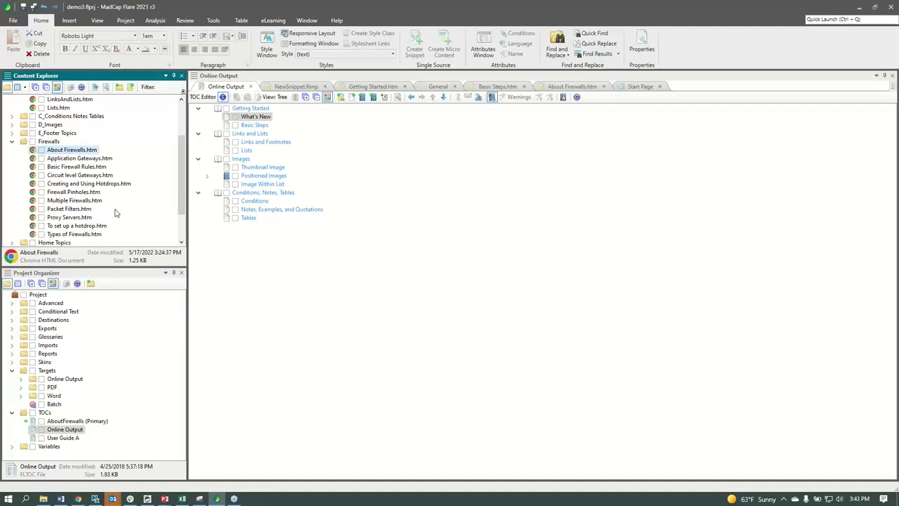
left_click_drag(59, 151, 241, 122)
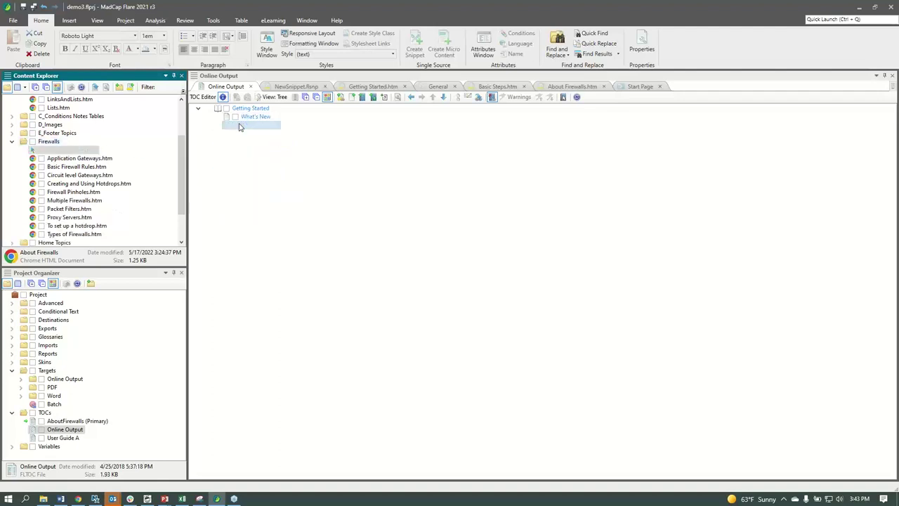
left_click_drag(75, 160, 234, 205)
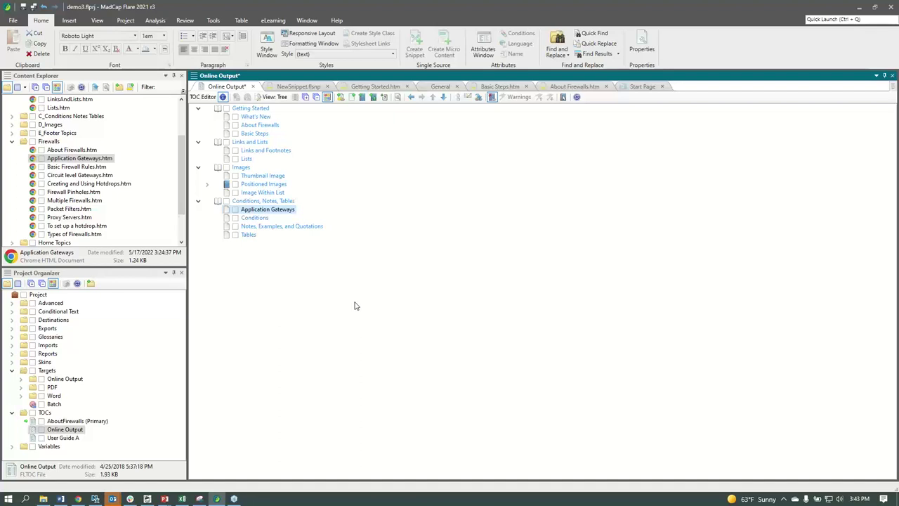
key("ctrl+s")
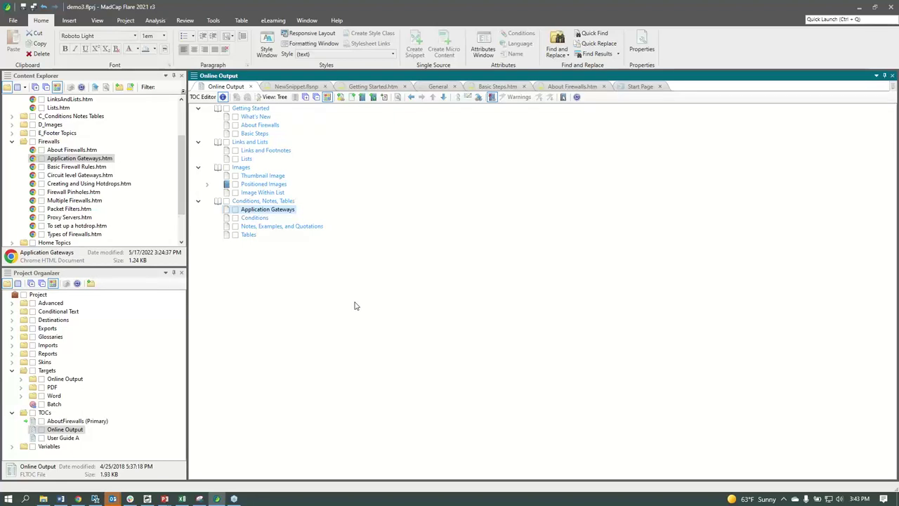
Collapse the TOCs folder, expand the Online Output and PDF target folders, and open the HTML5 - Top Navigation target's General settings.
left_click(12, 413)
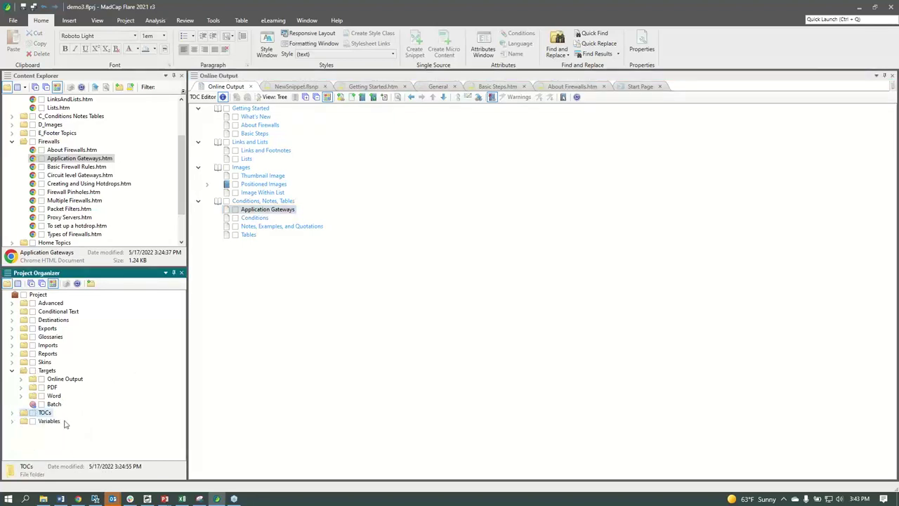
left_click(21, 380)
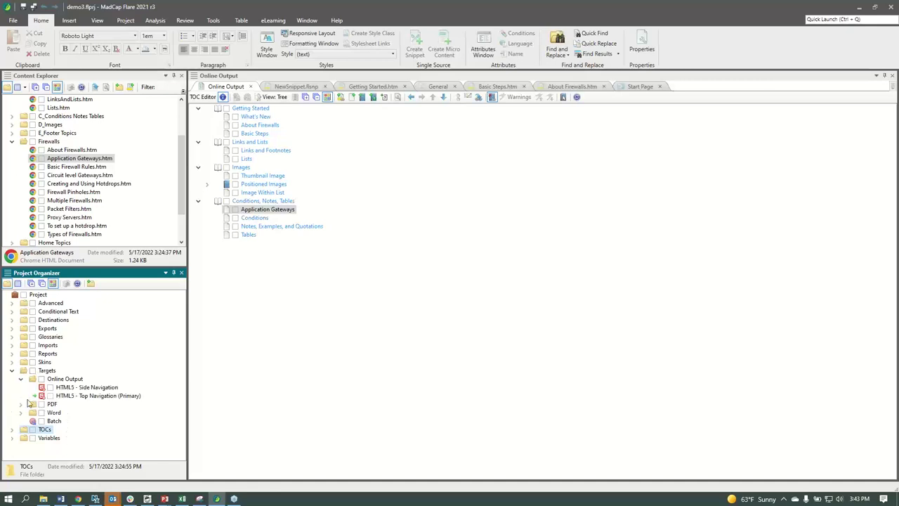
left_click(21, 406)
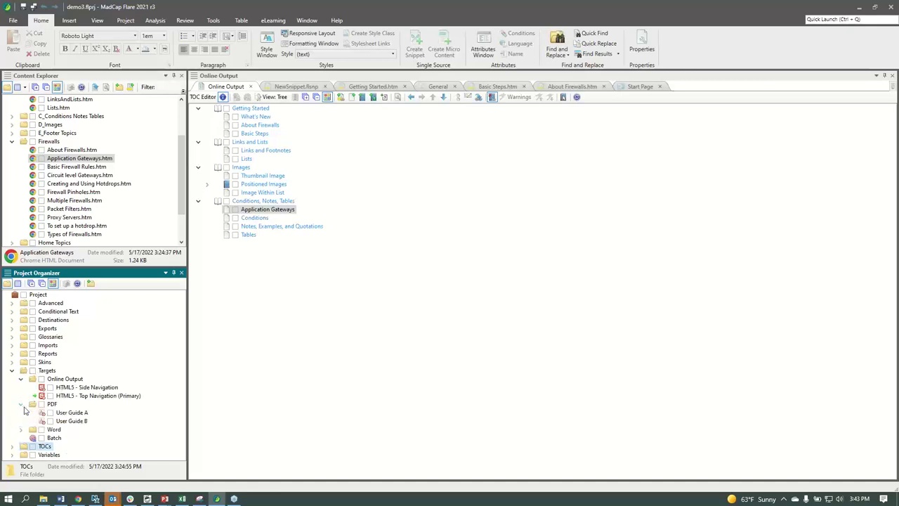
left_click(74, 396)
double_click(73, 397)
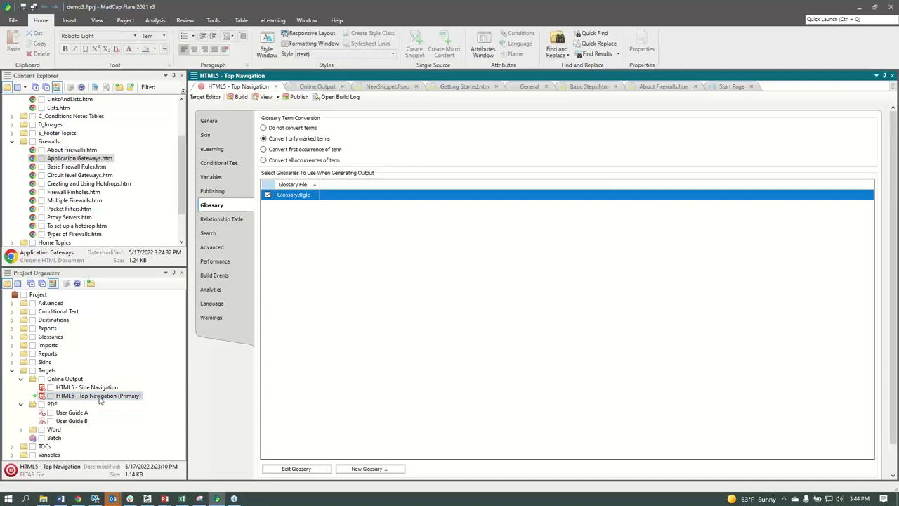
left_click(229, 124)
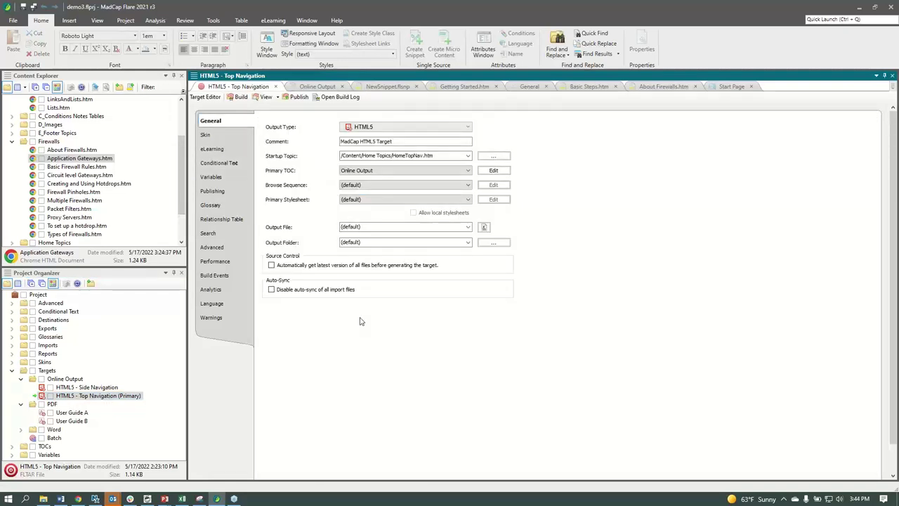
Examine the target's available output types and primary TOC options, choosing Online Output as the primary TOC.
left_click(469, 127)
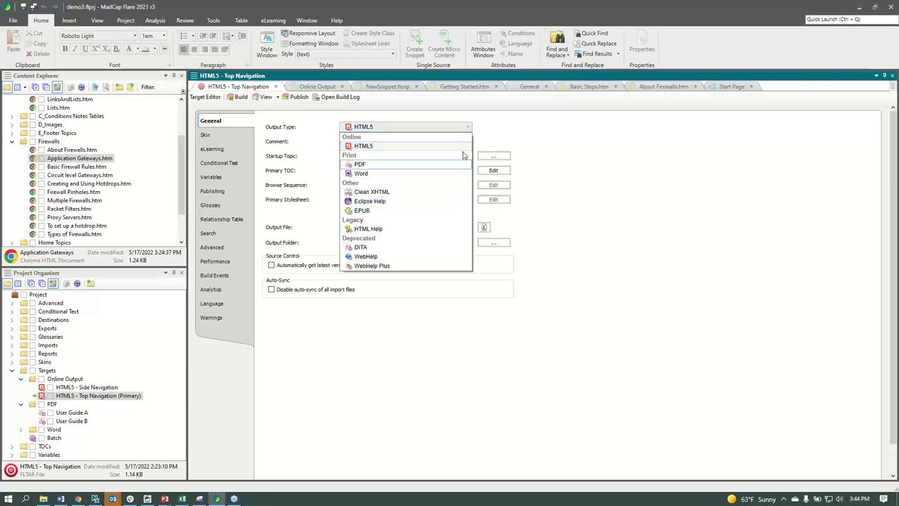
left_click(467, 130)
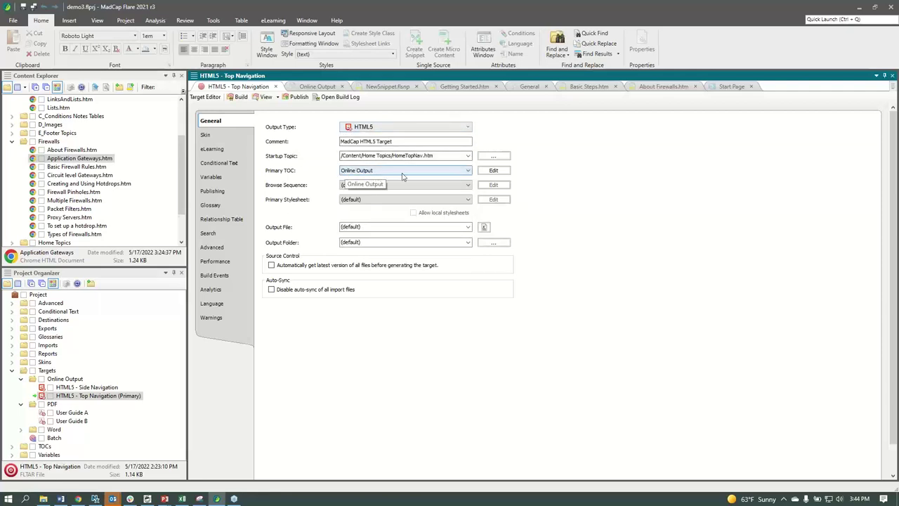
left_click(467, 171)
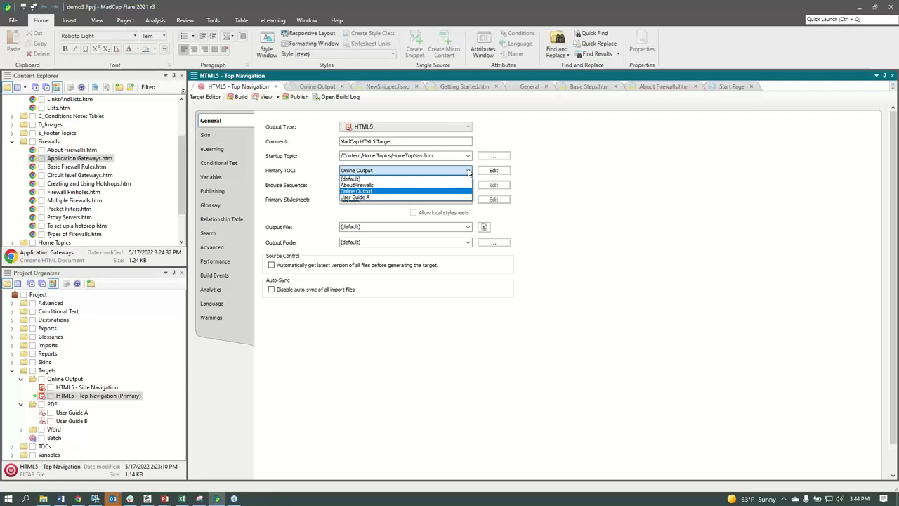
left_click(409, 191)
Examine the actions for the Online and PDF tags in the target's conditional text settings, and open its Analytics settings.
left_click(221, 162)
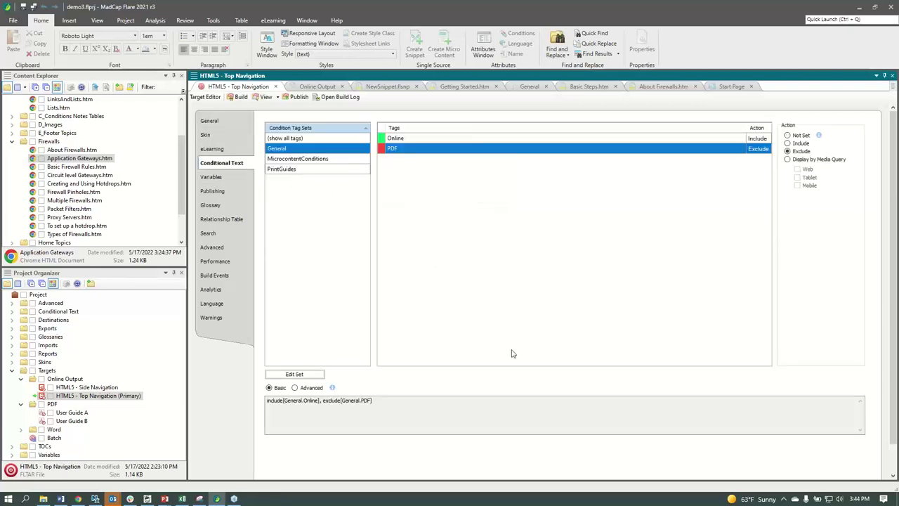
left_click(423, 141)
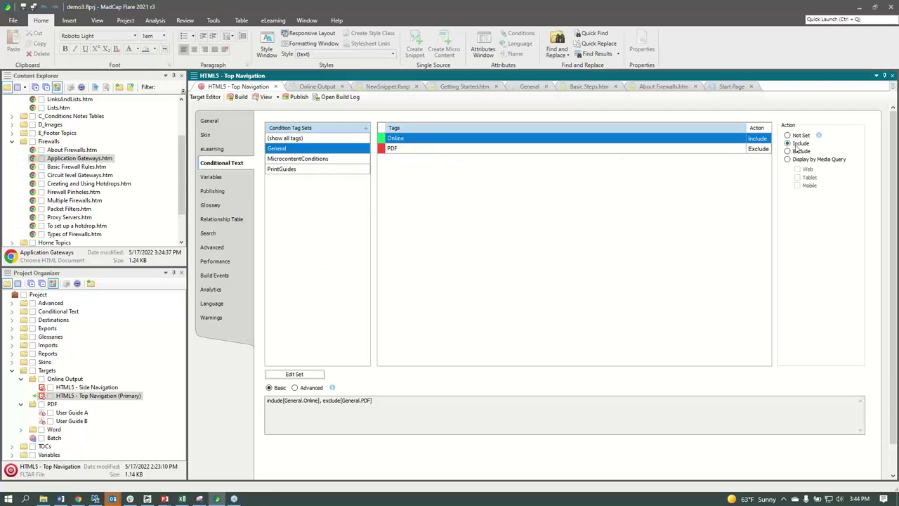
left_click(760, 148)
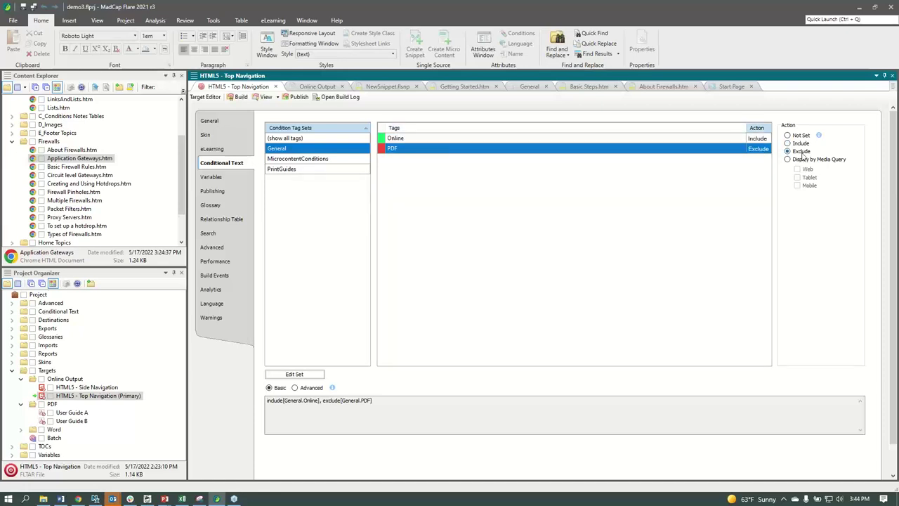
left_click(701, 139)
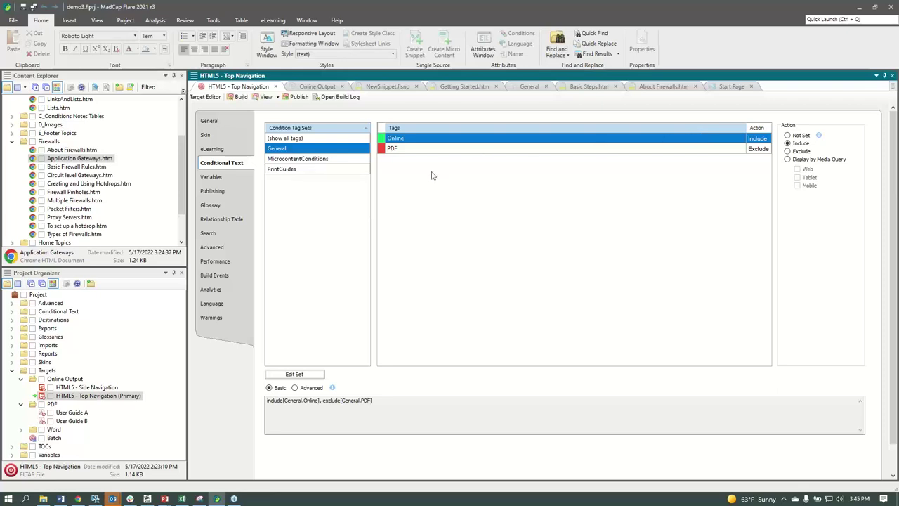
left_click(236, 292)
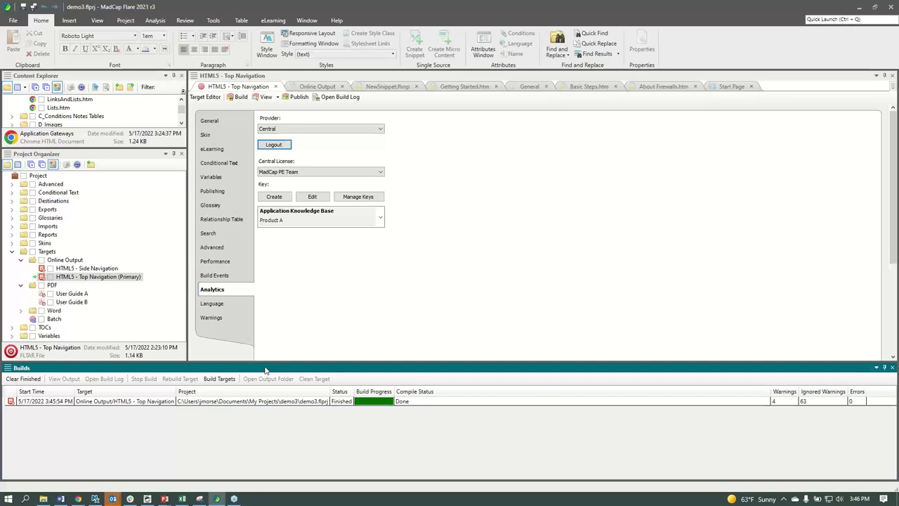
Build the HTML5 - Side Navigation target and the User Guide A PDF target.
left_click(90, 270)
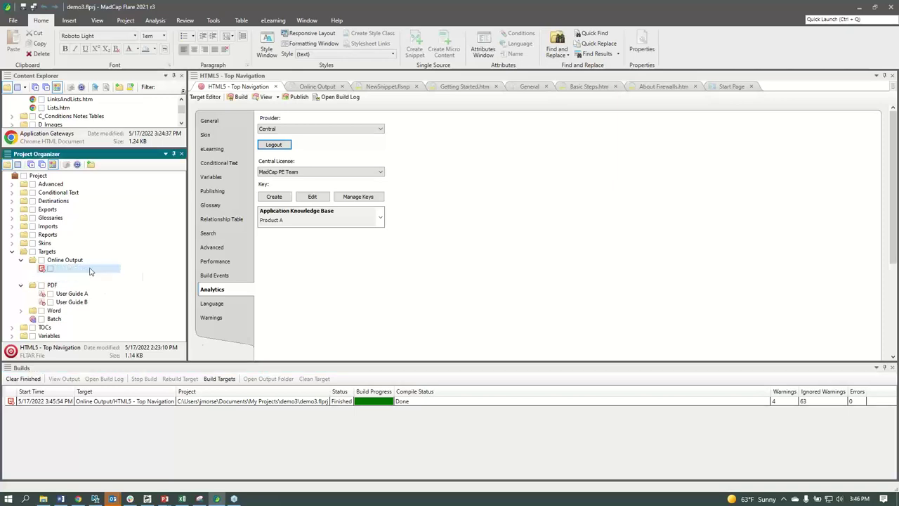
right_click(90, 271)
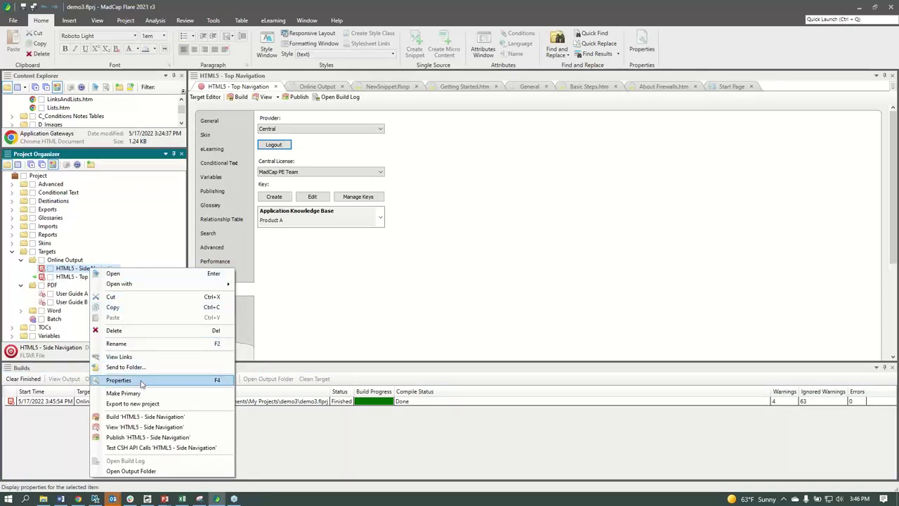
left_click(144, 417)
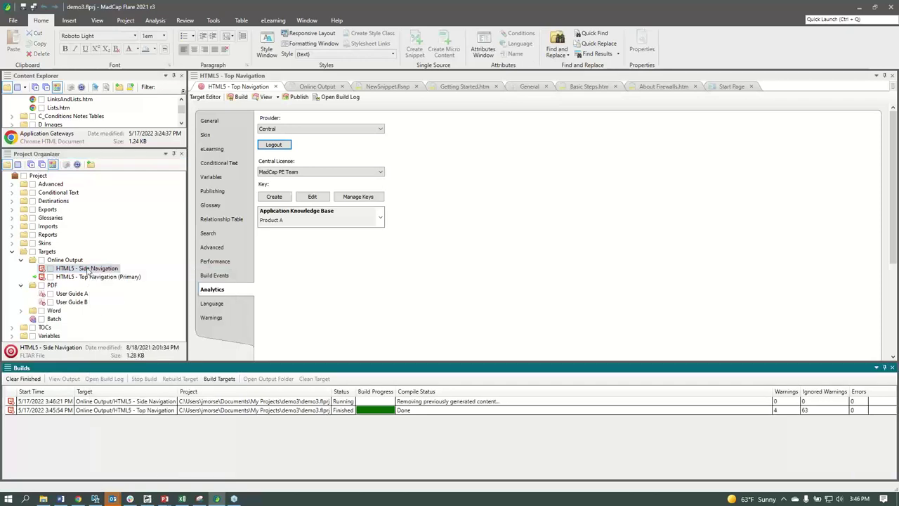
right_click(77, 294)
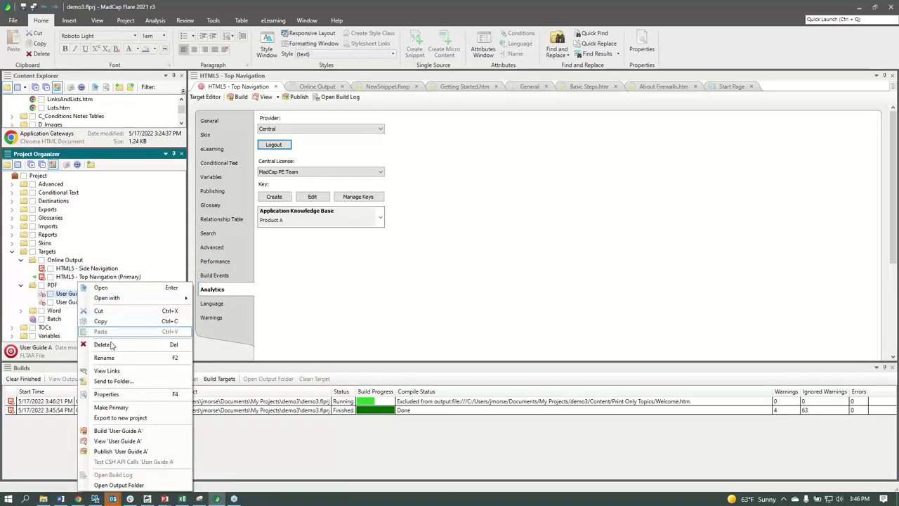
left_click(116, 429)
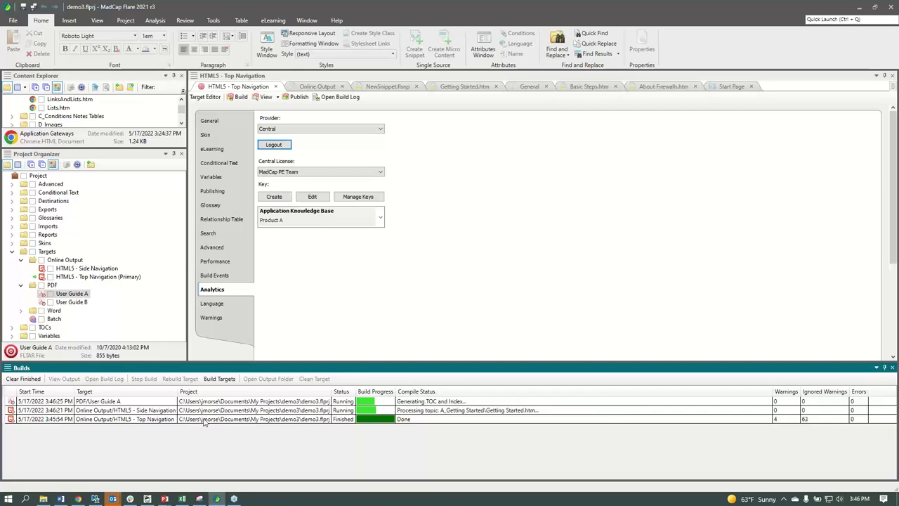
Open the finished HTML5 - Top Navigation output in the browser and examine its home page, expanding and collapsing Recent News Dropdown #1.
left_click(204, 419)
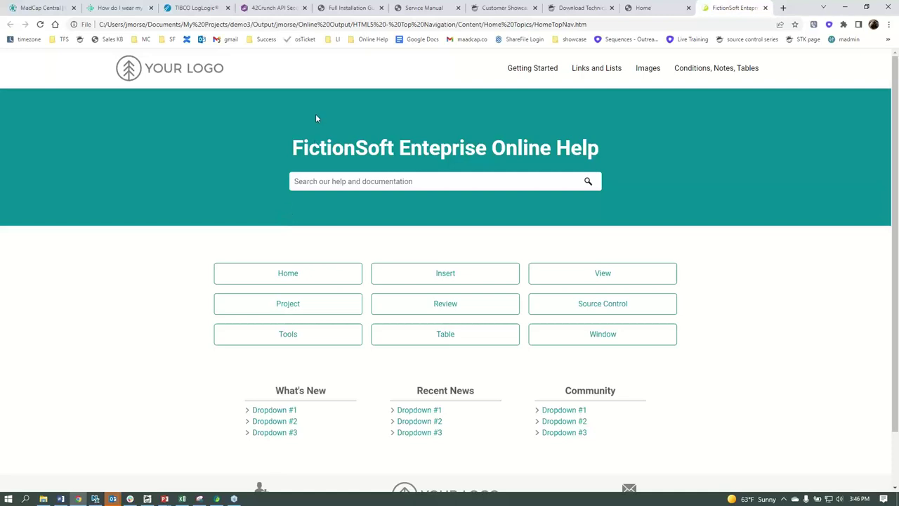
mouse_move(718, 77)
left_click(419, 412)
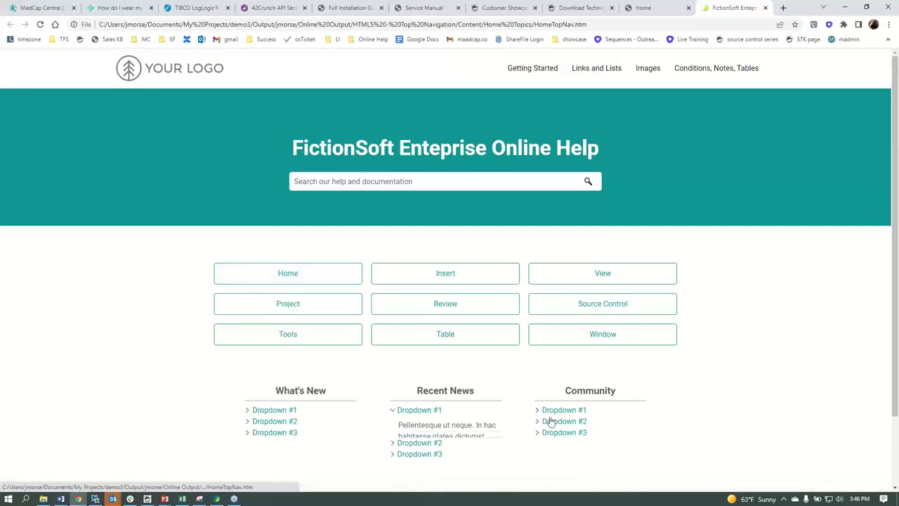
left_click(419, 413)
scroll(677, 365, "down", 2)
scroll(669, 367, "up", 2)
View the About Firewalls and Basic Steps topics under Getting Started in the output, examining Basic Steps down to the embedded video.
mouse_move(541, 70)
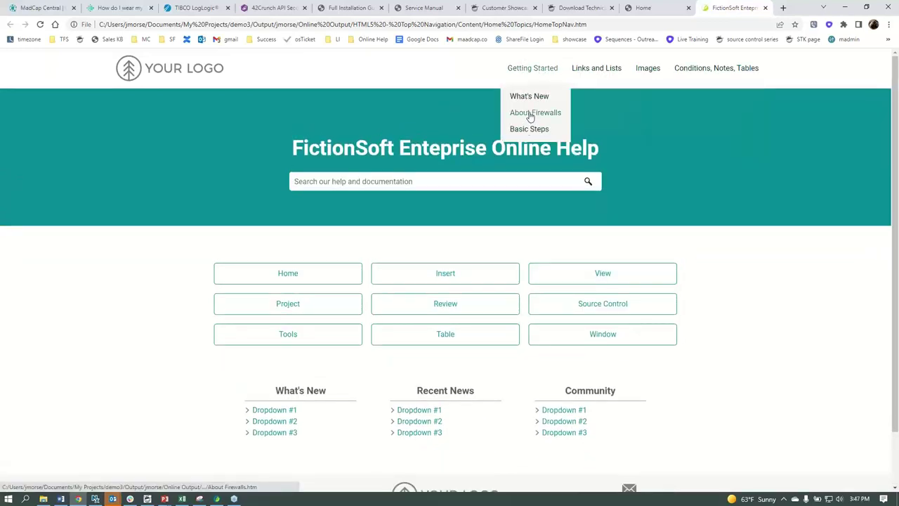
left_click(530, 117)
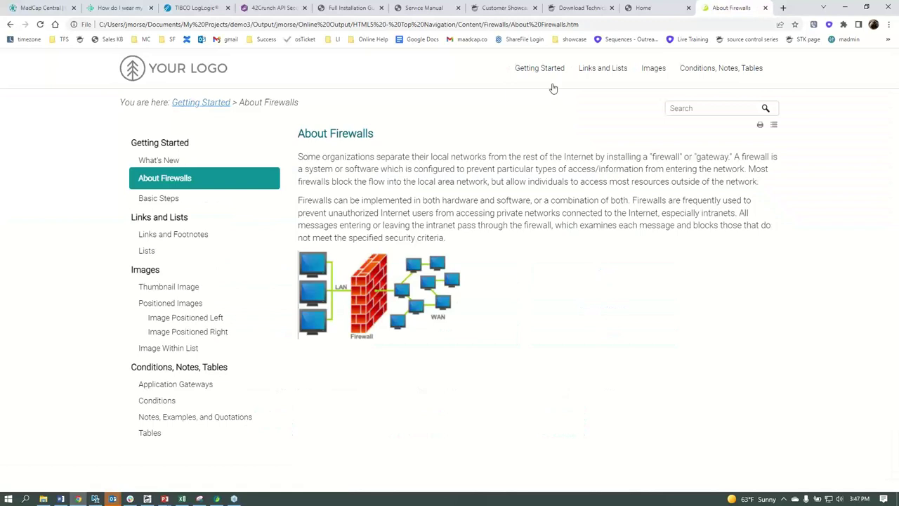
mouse_move(553, 87)
left_click(538, 129)
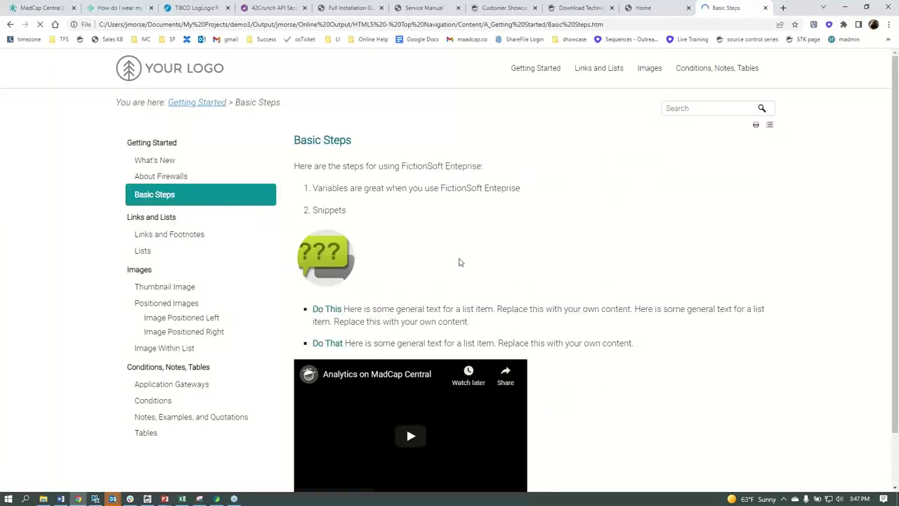
scroll(393, 190, "down", 1)
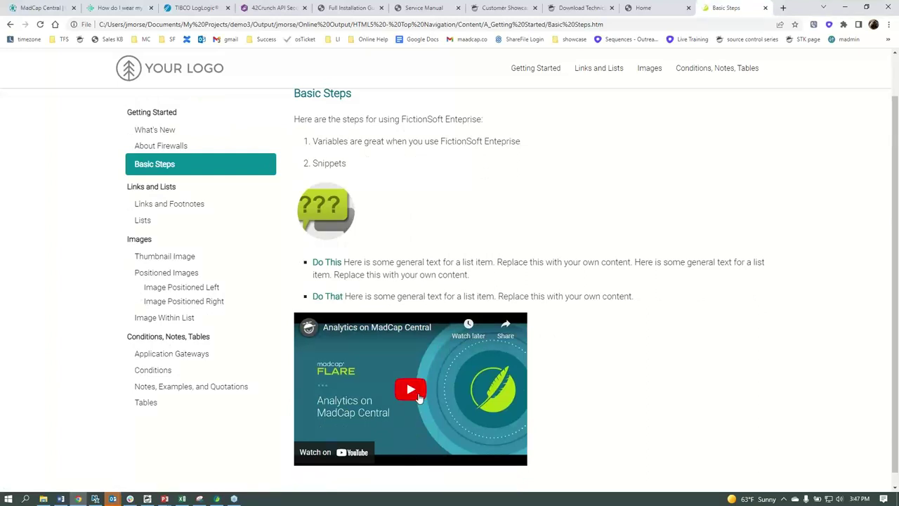
scroll(411, 393, "up", 2)
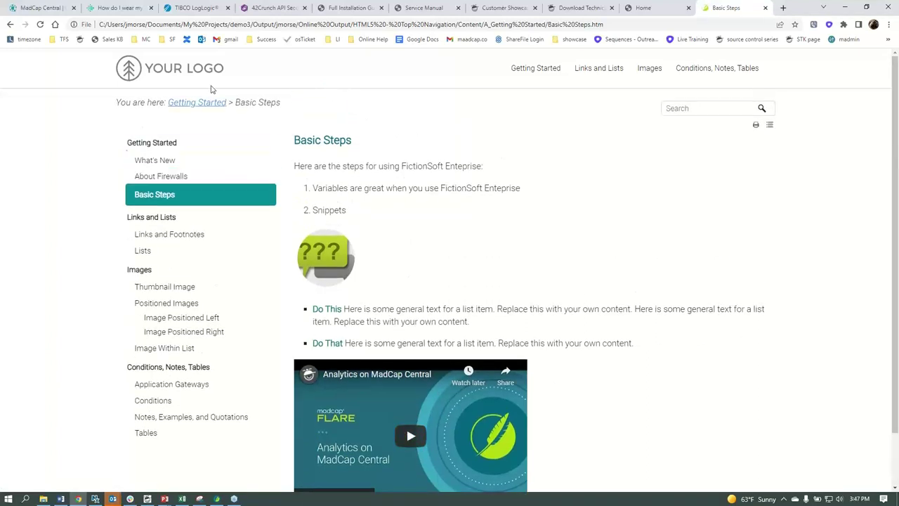
Return to the help site's home page and search the documentation for "topic".
left_click(211, 76)
left_click(337, 180)
type("topic")
key("Return")
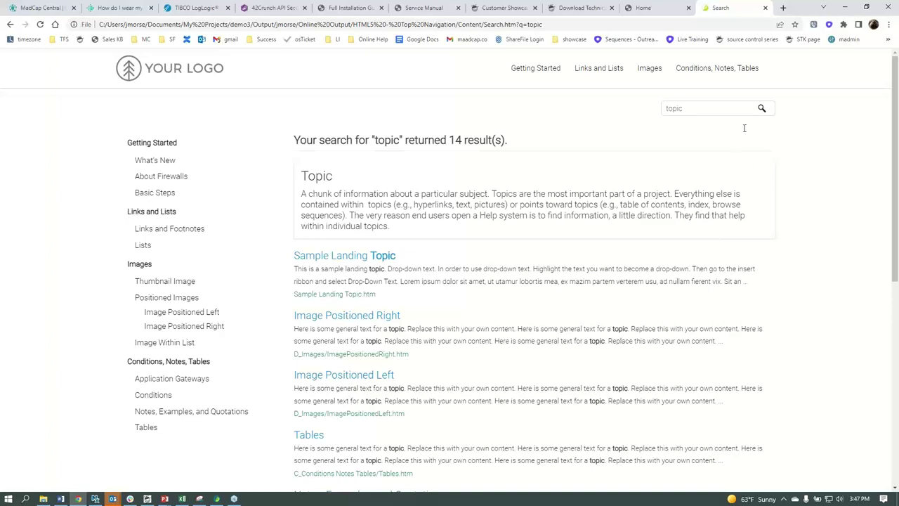
Search the help output for "conditions" and examine the featured micro content and the results listed below it.
left_click(728, 110)
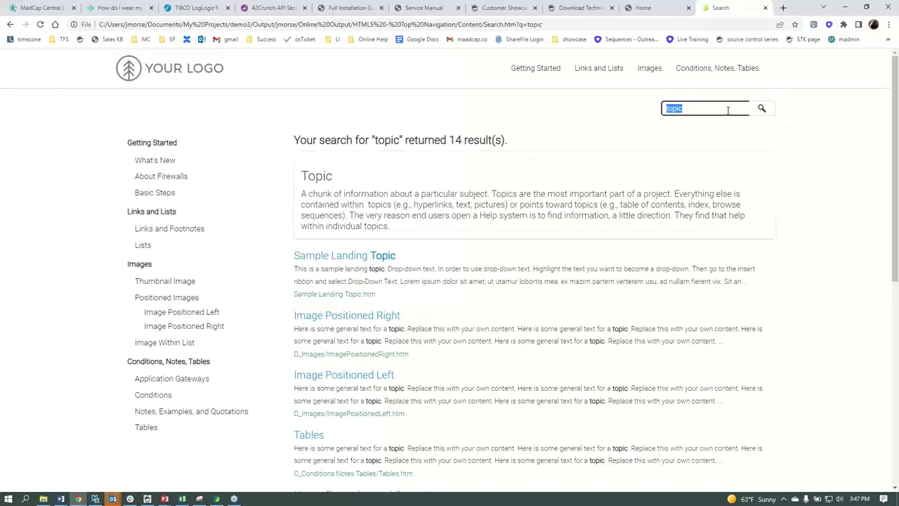
type("vo")
key("BackSpace")
key("BackSpace")
type("conditions")
key("Return")
left_click_drag(566, 295, 768, 295)
right_click(708, 319)
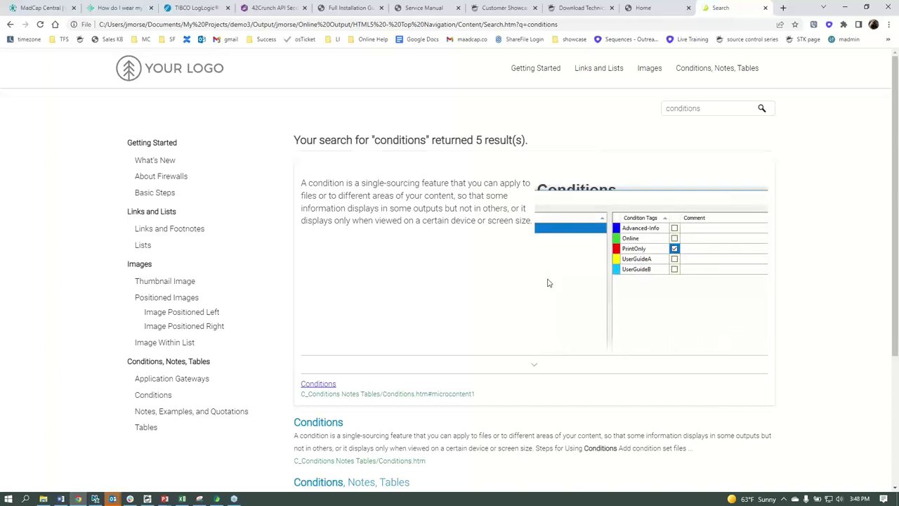
scroll(549, 283, "down", 2)
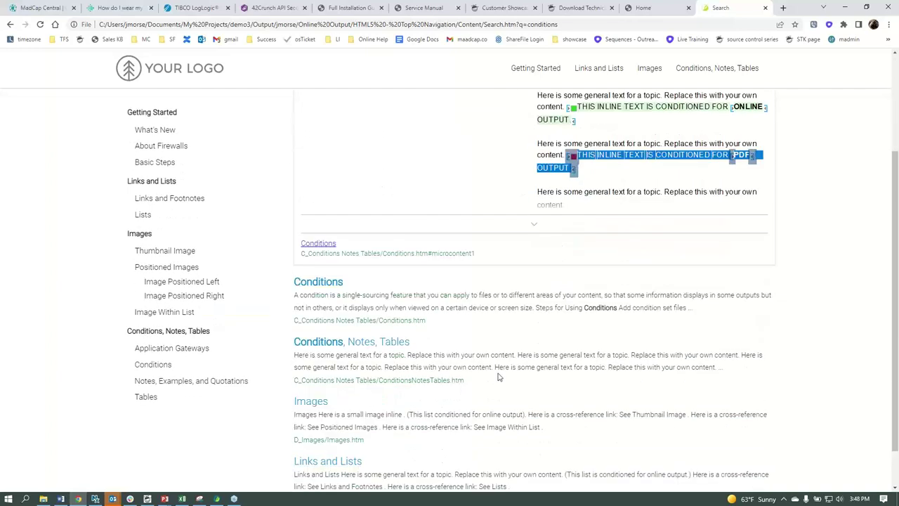
scroll(499, 377, "up", 2)
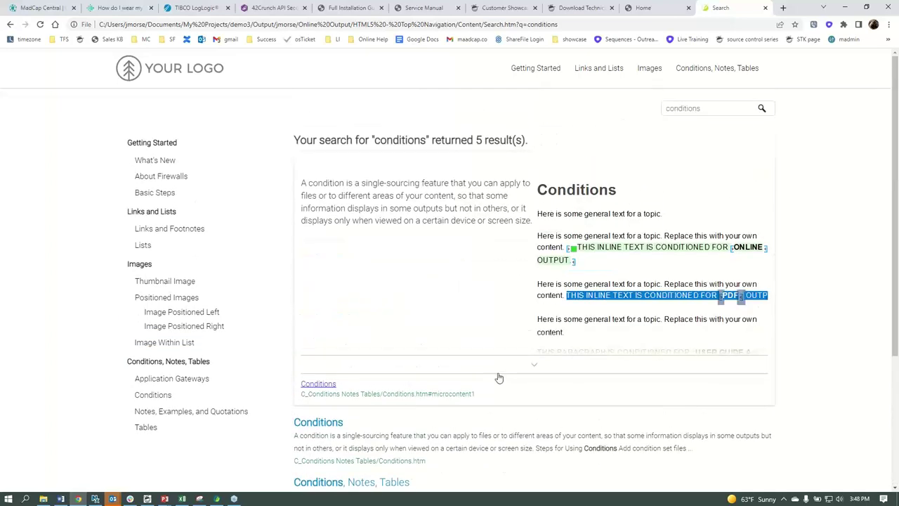
View the Getting Started, Links and Footnotes, and What's New topics through the top navigation of the help output.
left_click(559, 70)
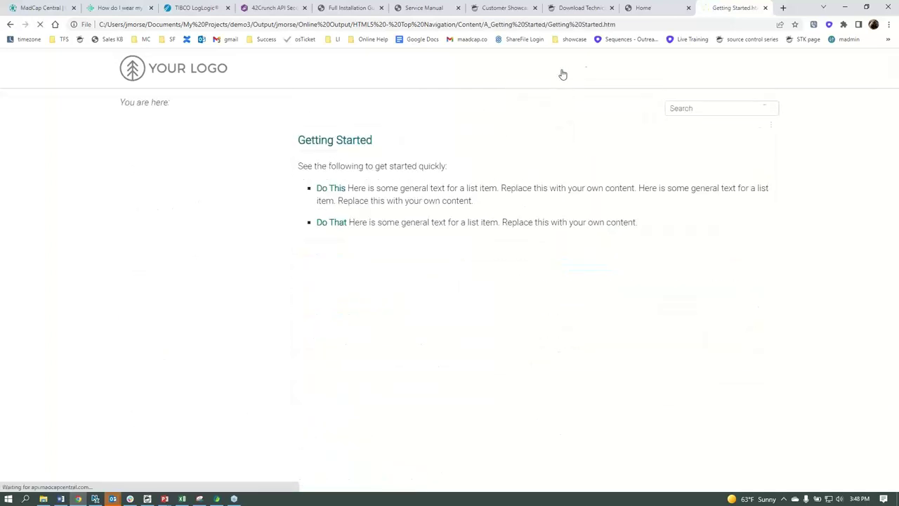
mouse_move(594, 71)
left_click(594, 96)
mouse_move(539, 74)
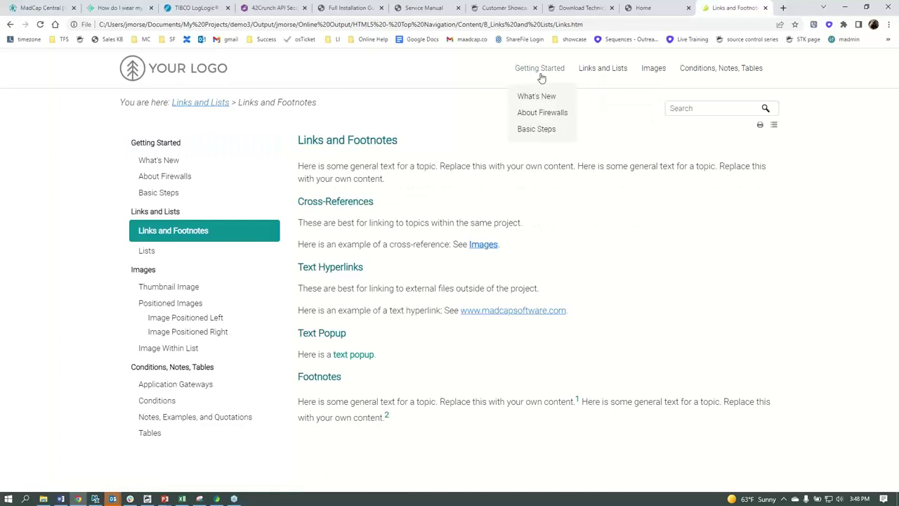
left_click(537, 98)
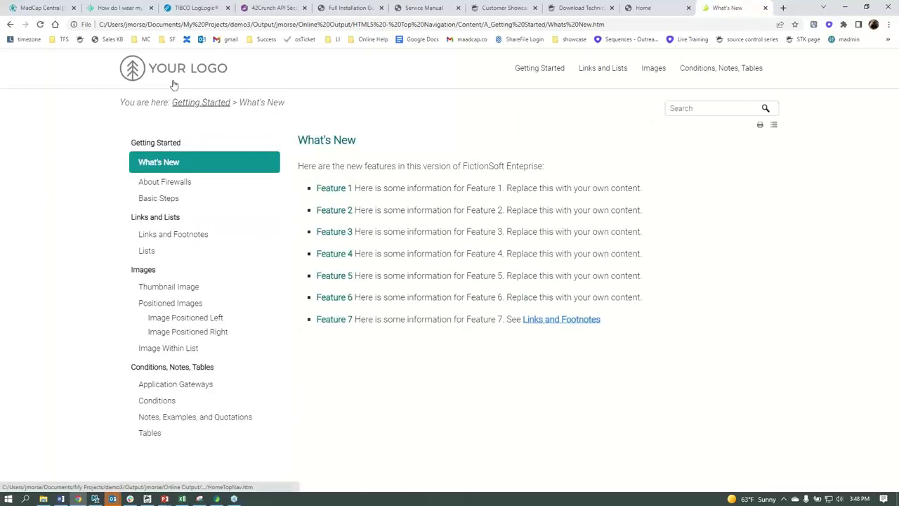
Search the top-navigation help output for "images" and for "madcap".
left_click(689, 109)
type("images")
key("Return")
double_click(690, 108)
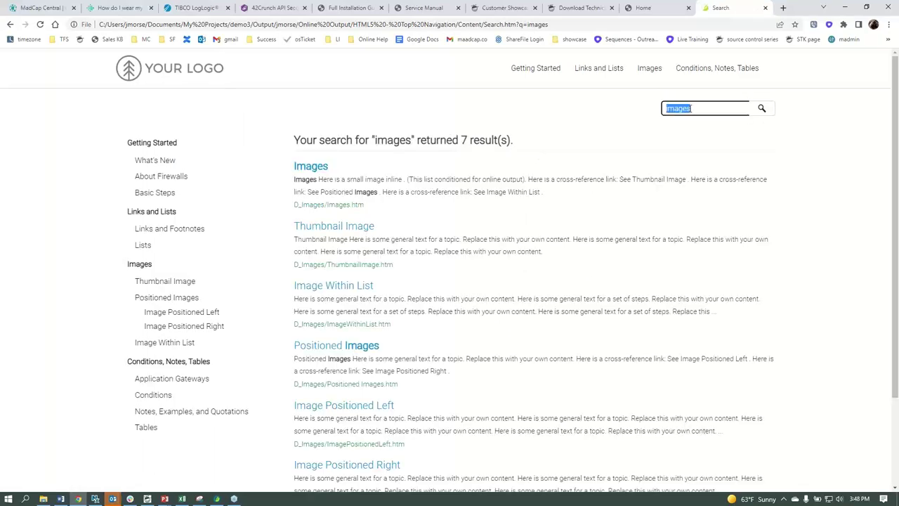
type("madcap")
key("Return")
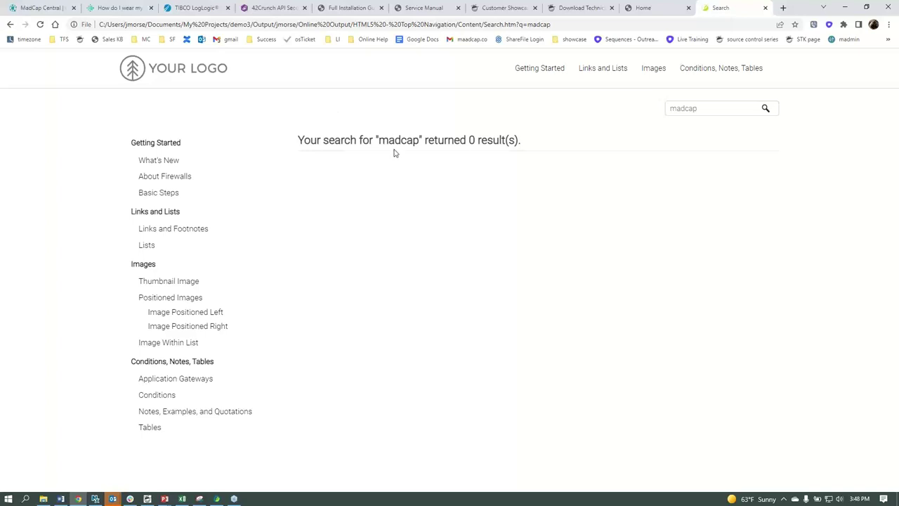
Switch to MadCap Flare, open the finished HTML5 - Side Navigation output and view its About Firewalls topic under Getting Started.
left_click(216, 499)
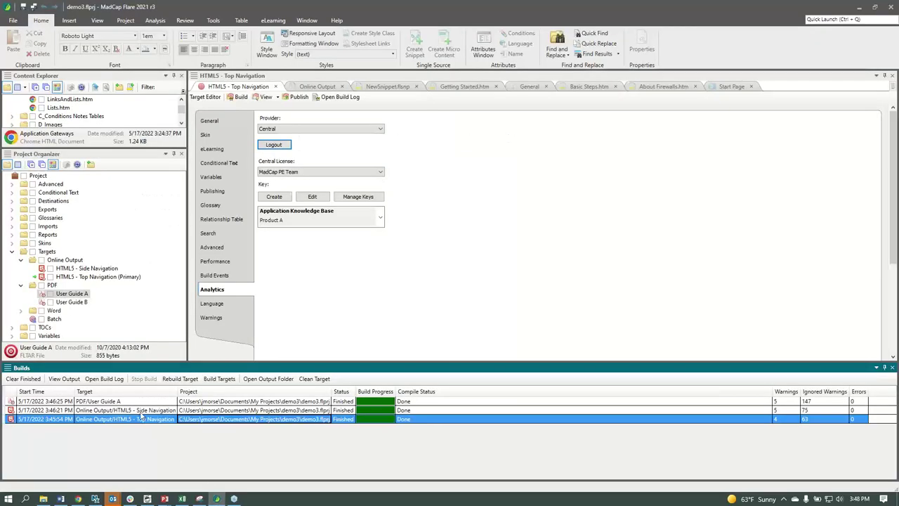
double_click(139, 413)
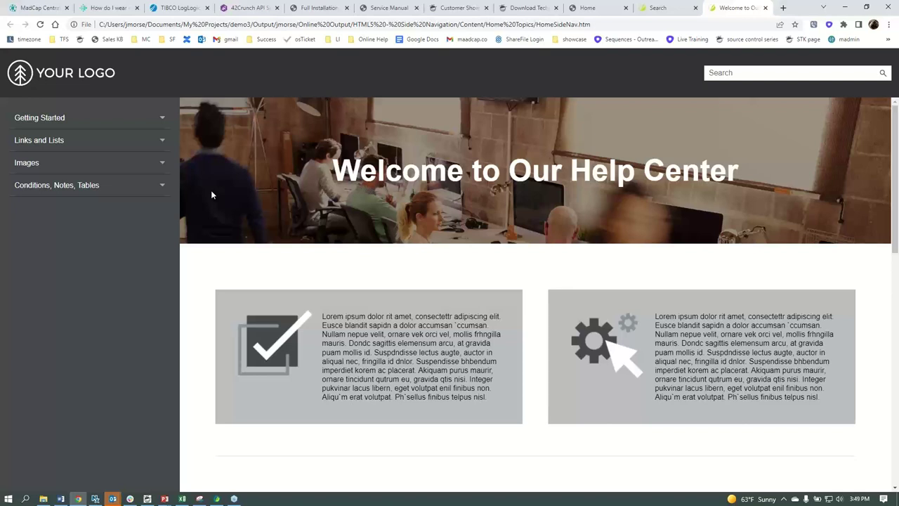
left_click(163, 120)
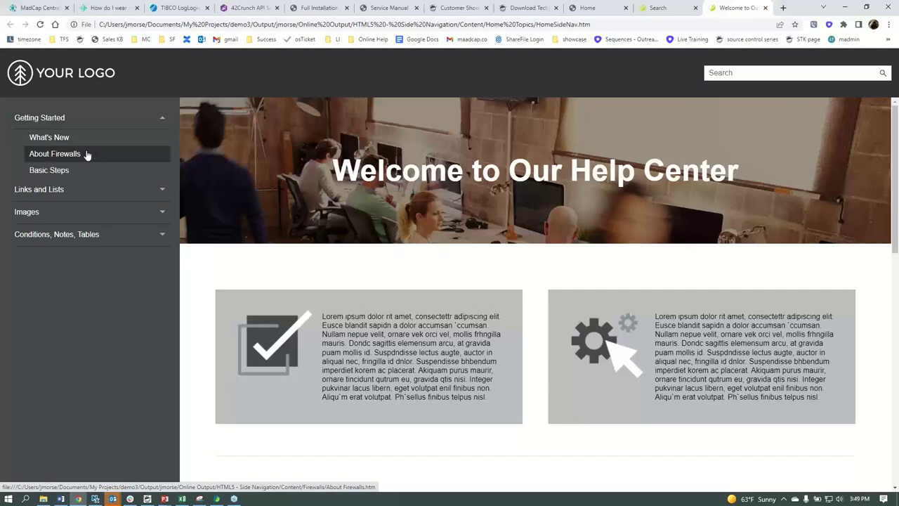
left_click(87, 155)
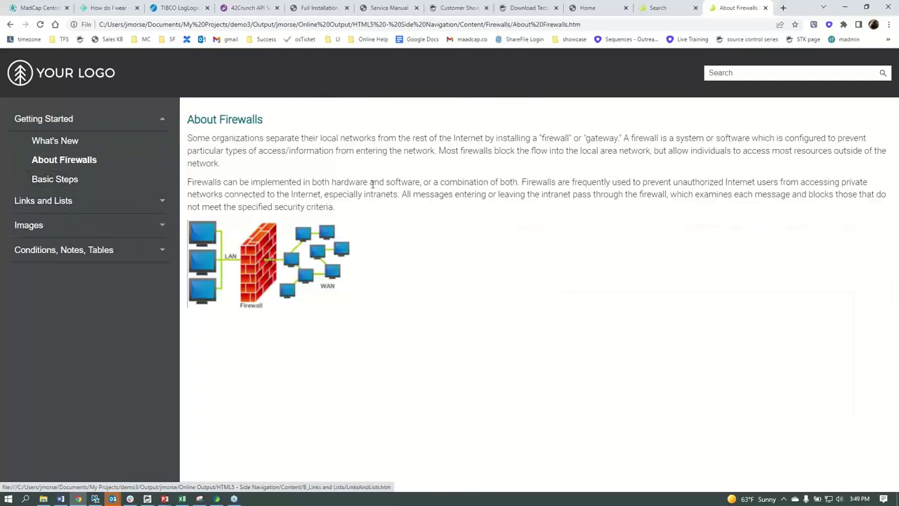
Search the side-navigation help output for "topic".
left_click(727, 71)
type("topic")
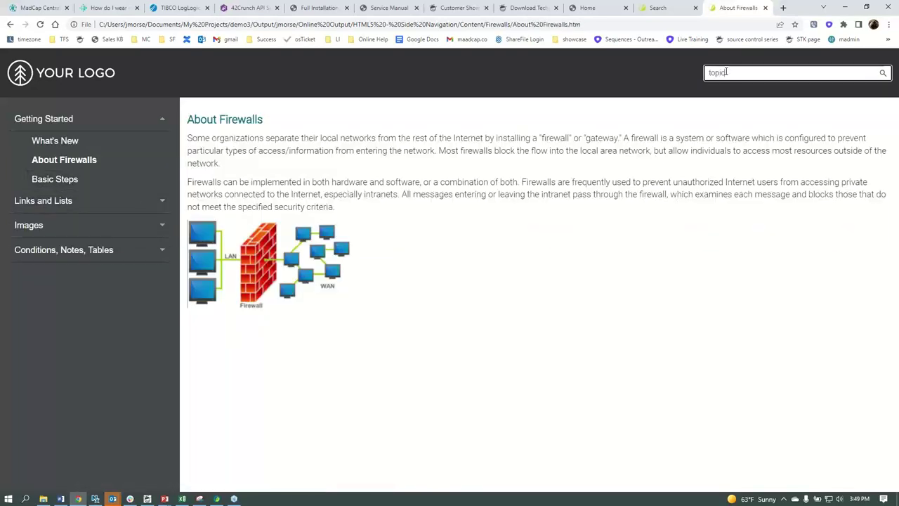
key("Return")
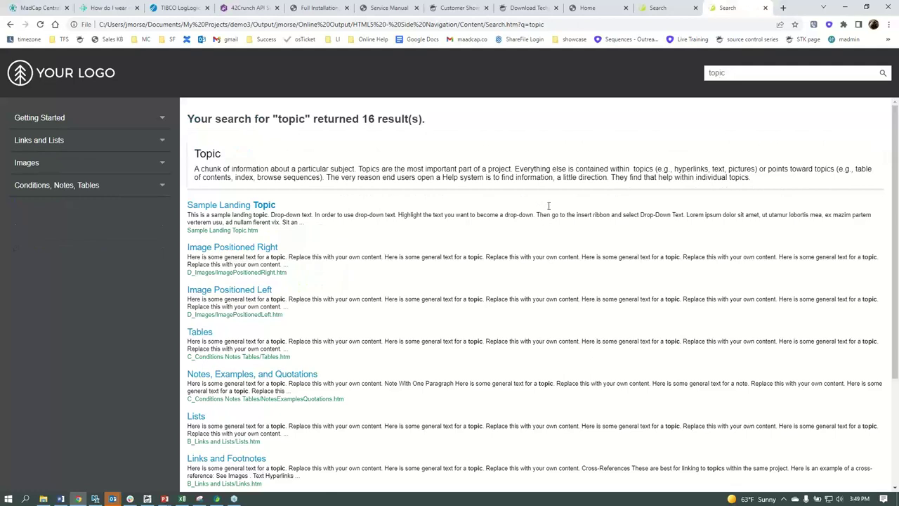
Return to the side-navigation home page and examine it down to Quick Links, expanding and collapsing Question 1.
left_click(100, 81)
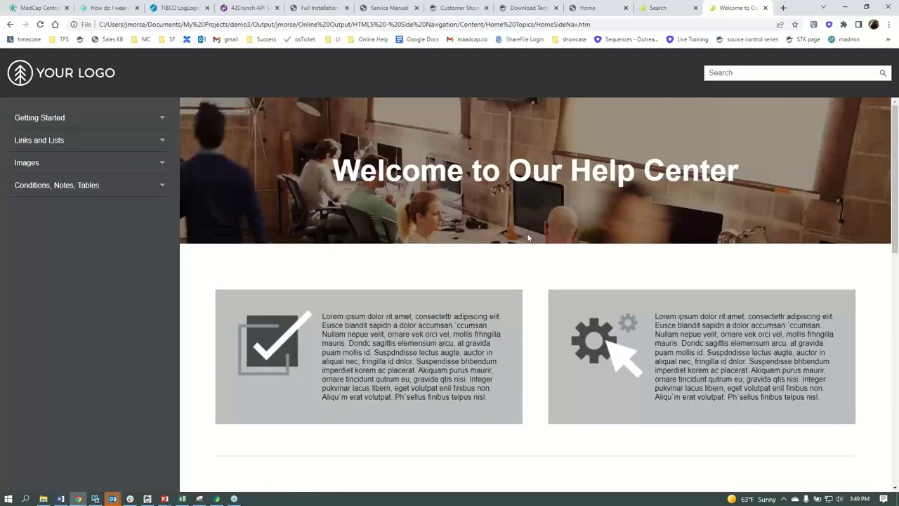
scroll(528, 238, "down", 5)
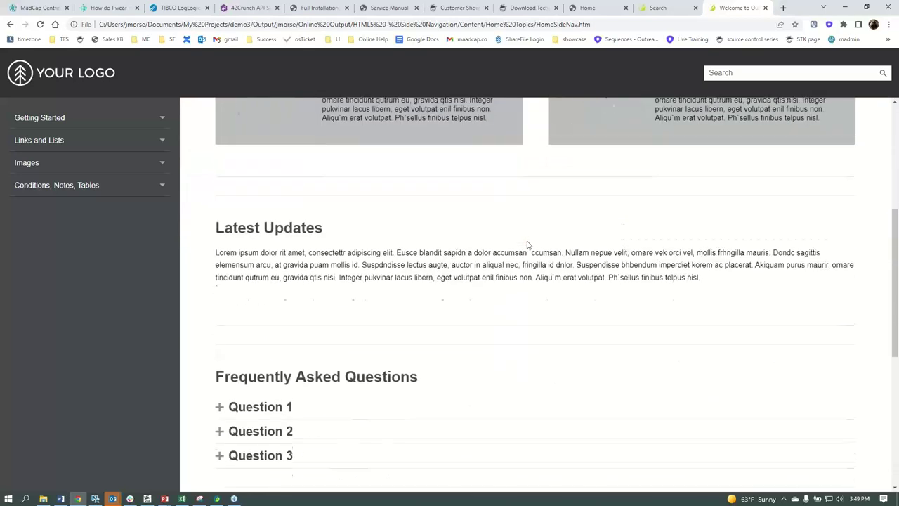
scroll(528, 244, "down", 1)
scroll(528, 244, "down", 2)
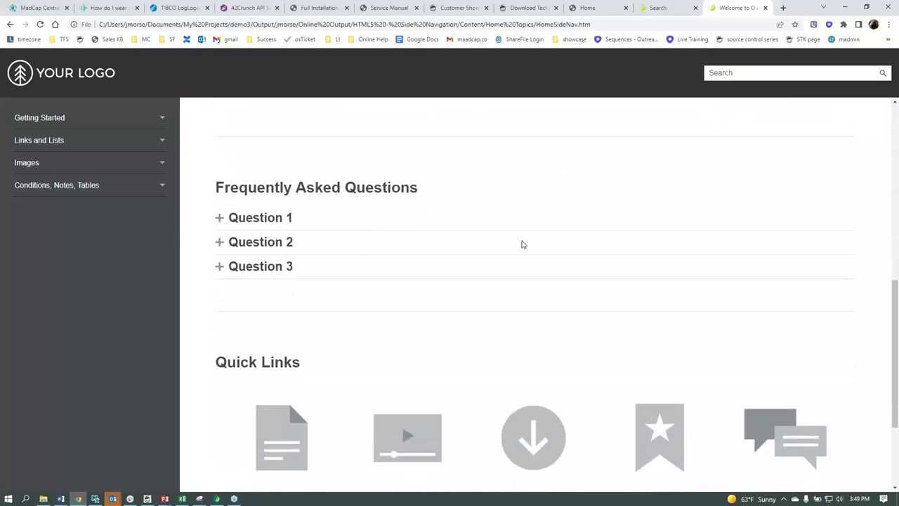
left_click(264, 222)
left_click(264, 222)
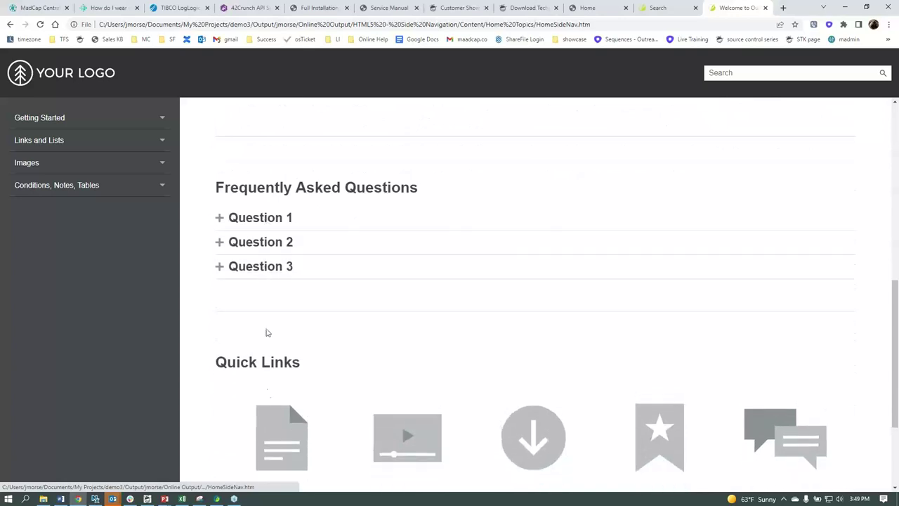
scroll(834, 351, "up", 3)
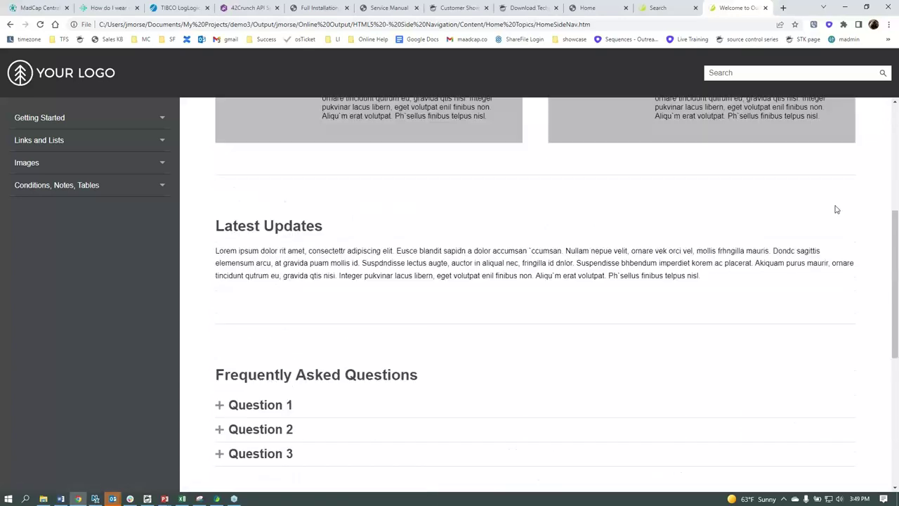
Restore the browser window, narrow it to phone width and move it over the middle of the screen.
left_click(868, 8)
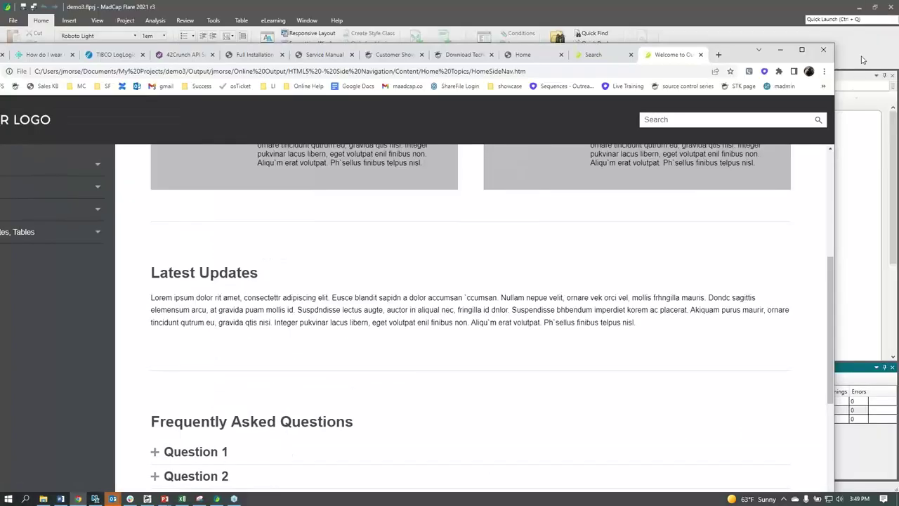
left_click_drag(833, 106, 151, 107)
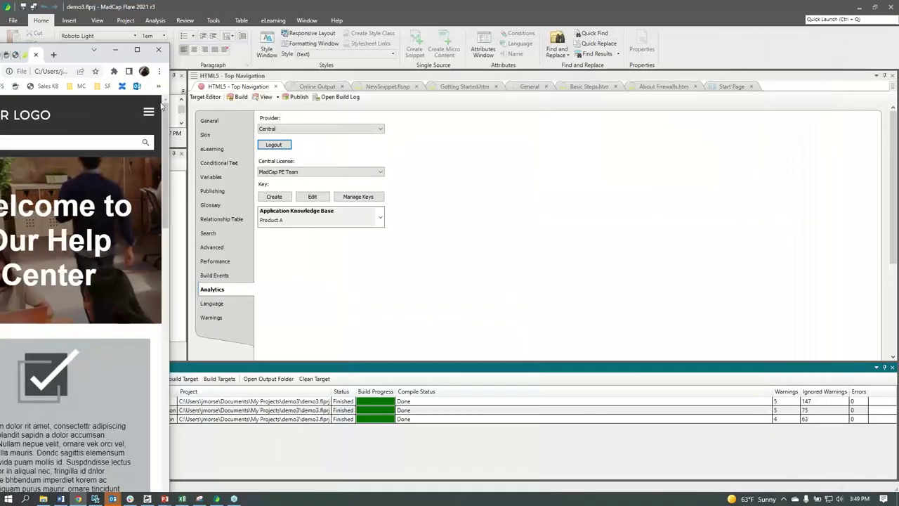
left_click_drag(116, 56, 500, 35)
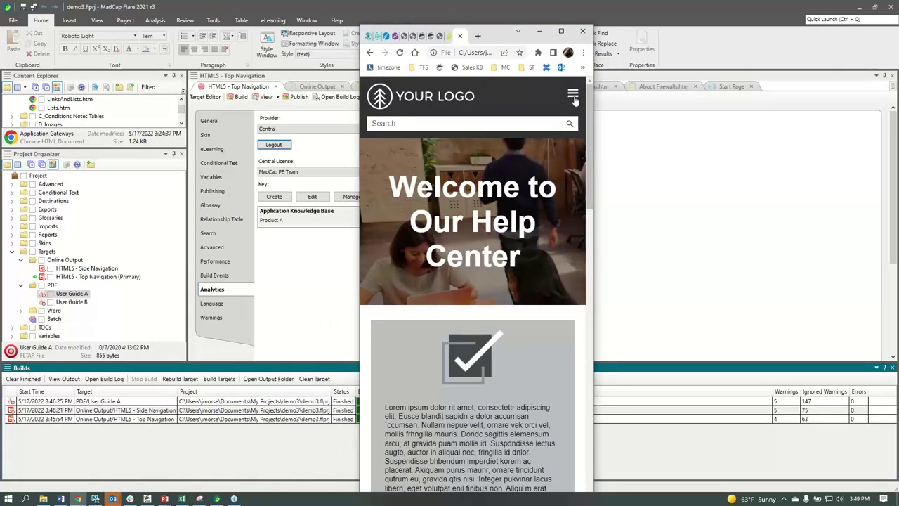
Open the mobile navigation menu of the help output and view the Thumbnail Image topic under Images.
left_click(573, 93)
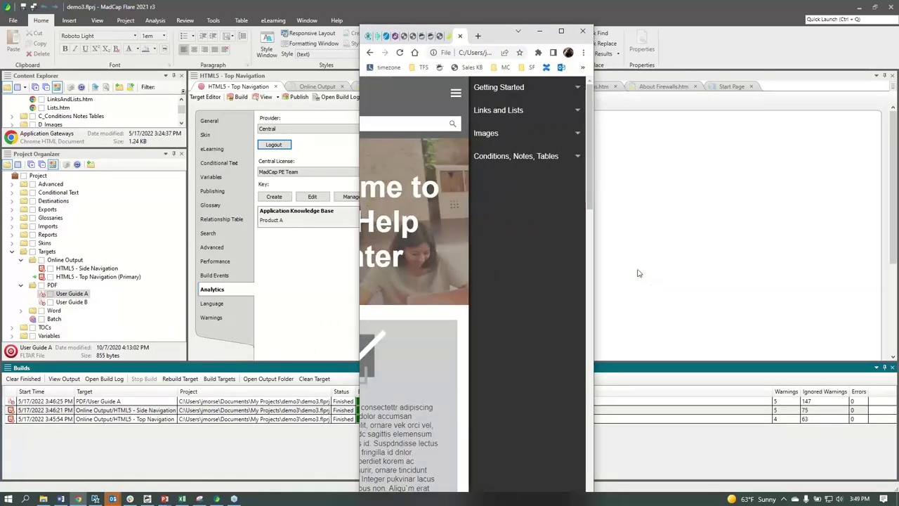
left_click(579, 133)
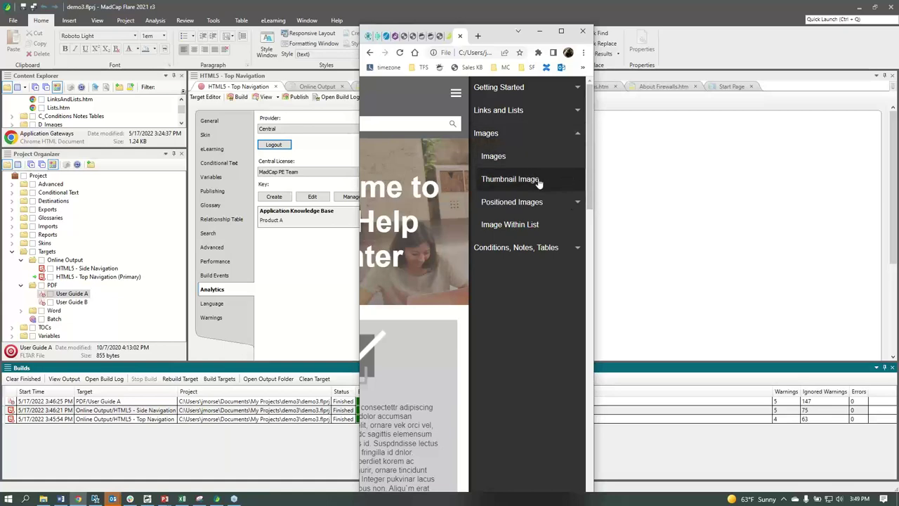
left_click(484, 177)
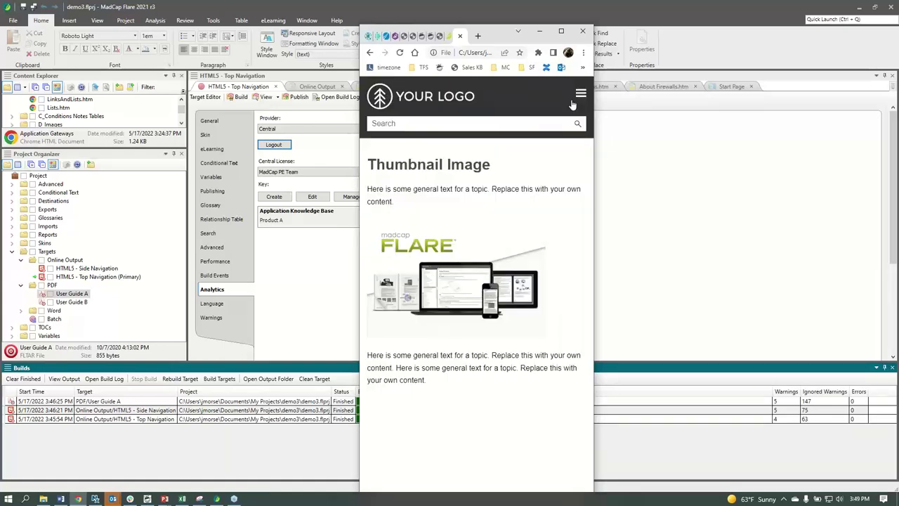
Examine the home page in the narrow layout, expanding and collapsing Question 1, and maximize the browser window again.
left_click(444, 100)
scroll(480, 250, "down", 5)
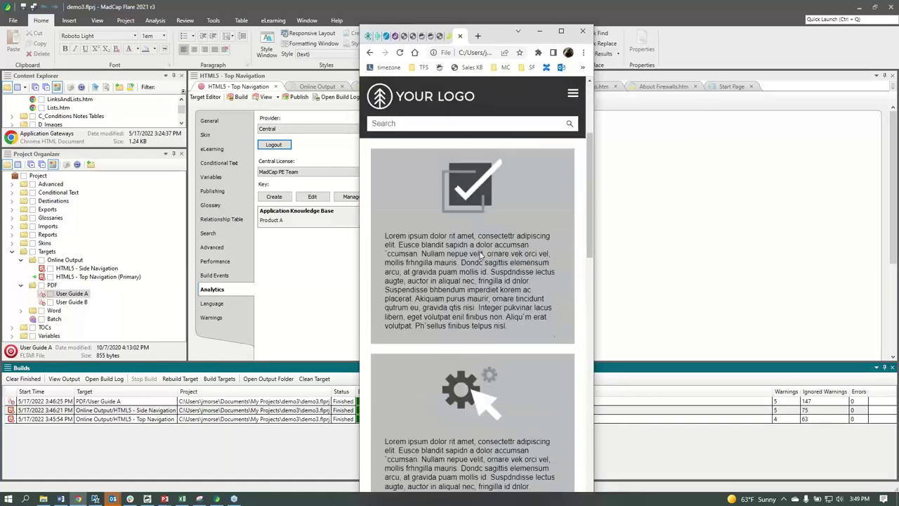
scroll(480, 255, "down", 6)
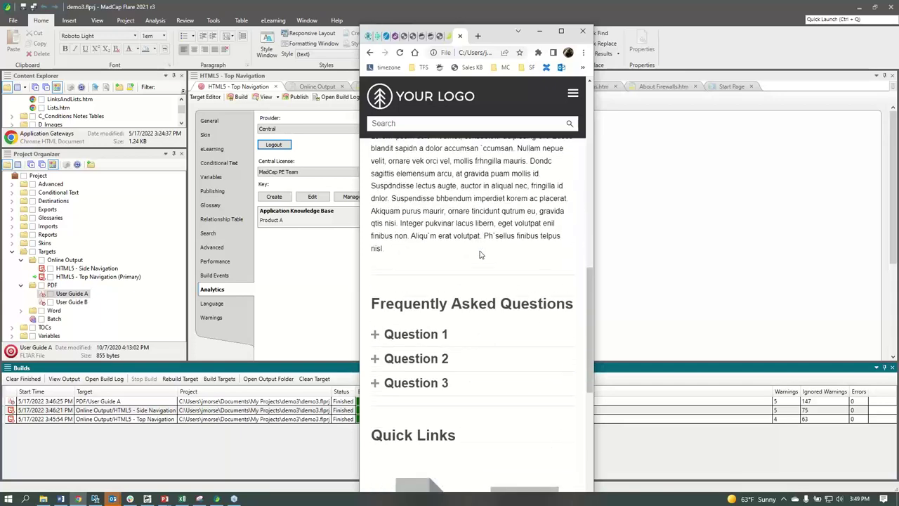
scroll(480, 254, "down", 2)
scroll(482, 255, "up", 4)
left_click(419, 290)
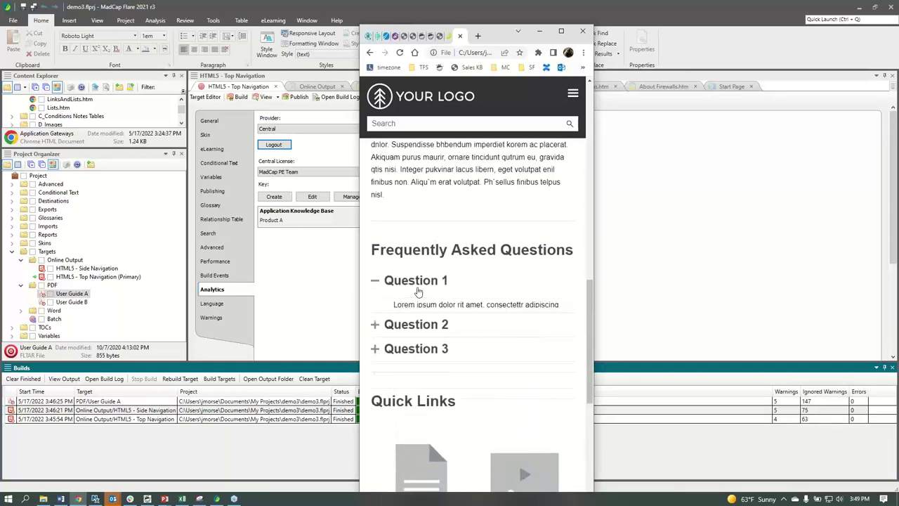
left_click(461, 286)
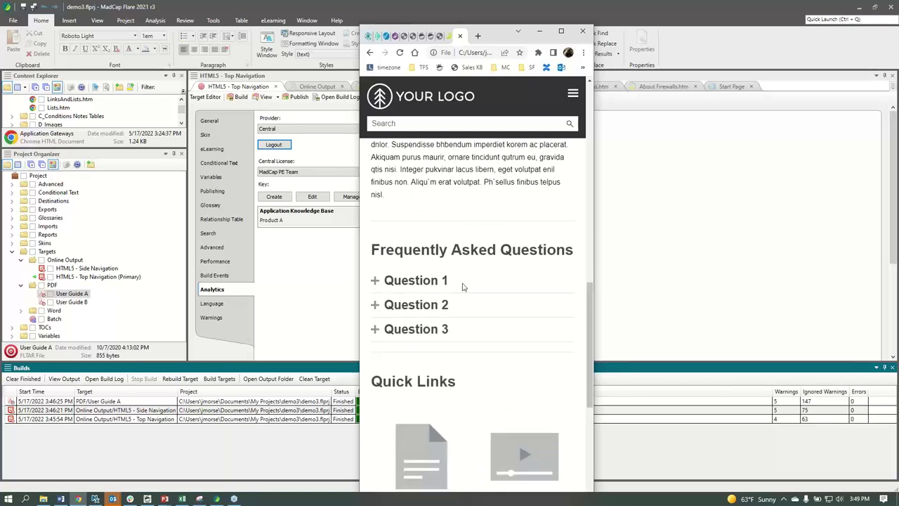
scroll(462, 286, "up", 2)
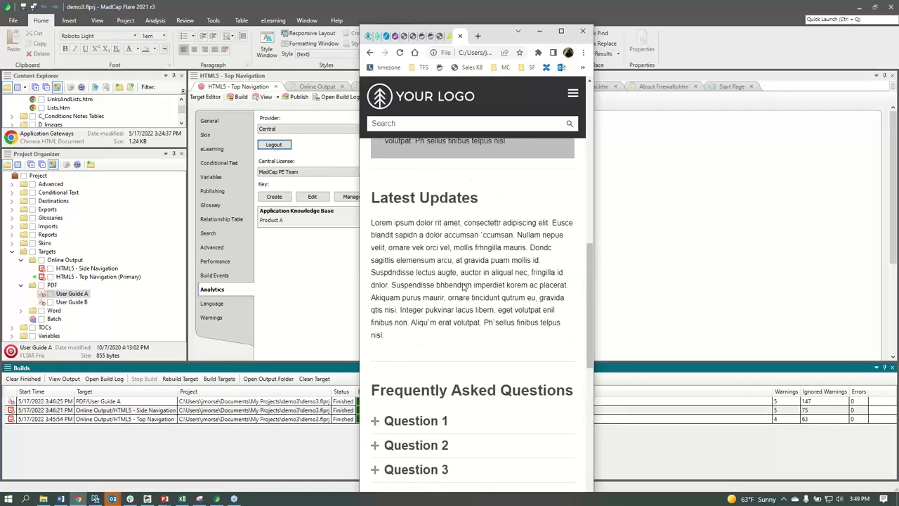
left_click(562, 33)
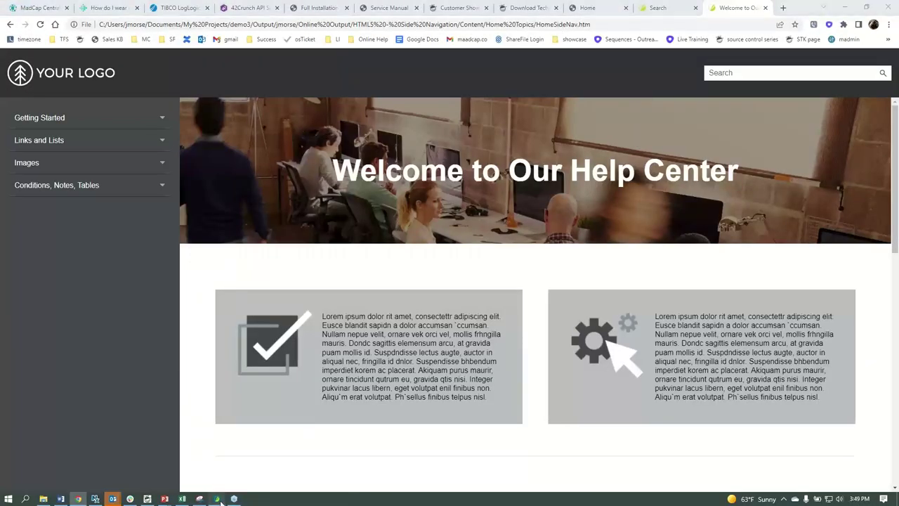
Switch to MadCap Flare and open the finished PDF/User Guide A output from the builds list.
left_click(113, 498)
left_click(105, 404)
double_click(106, 403)
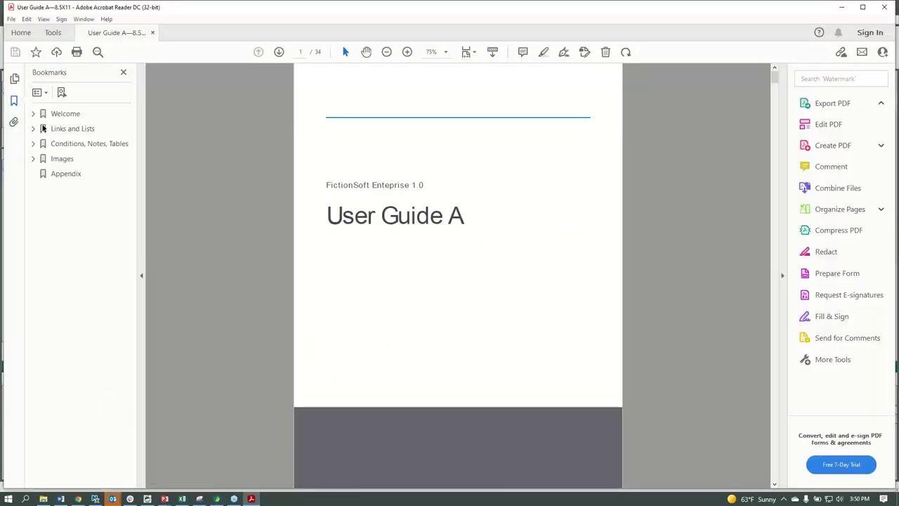
Expand the PDF's Welcome bookmark, examine the Basic Steps page and the pages around it, and minimize the PDF reader.
left_click(33, 114)
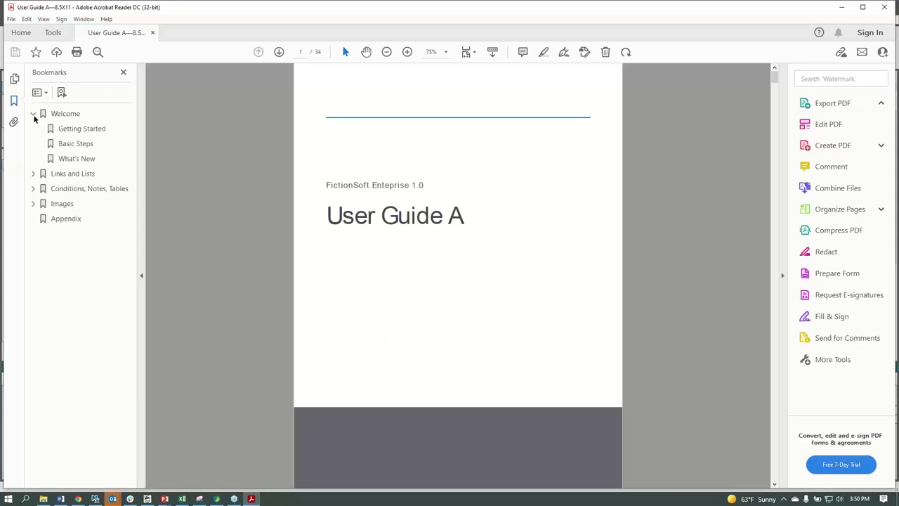
left_click(78, 145)
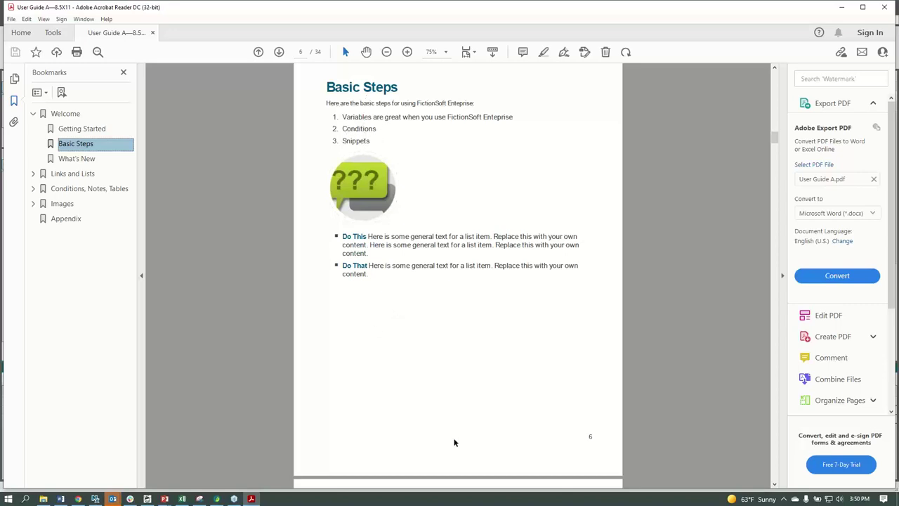
scroll(463, 364, "down", 5)
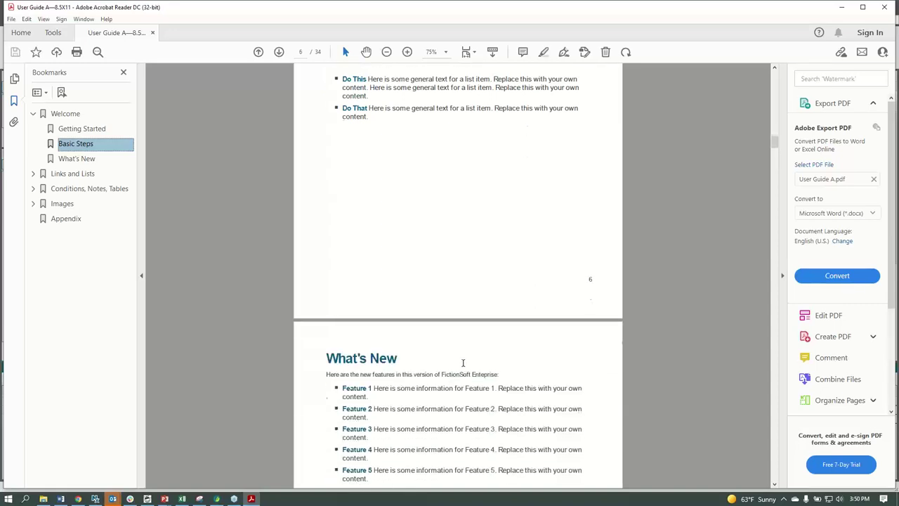
scroll(463, 362, "up", 6)
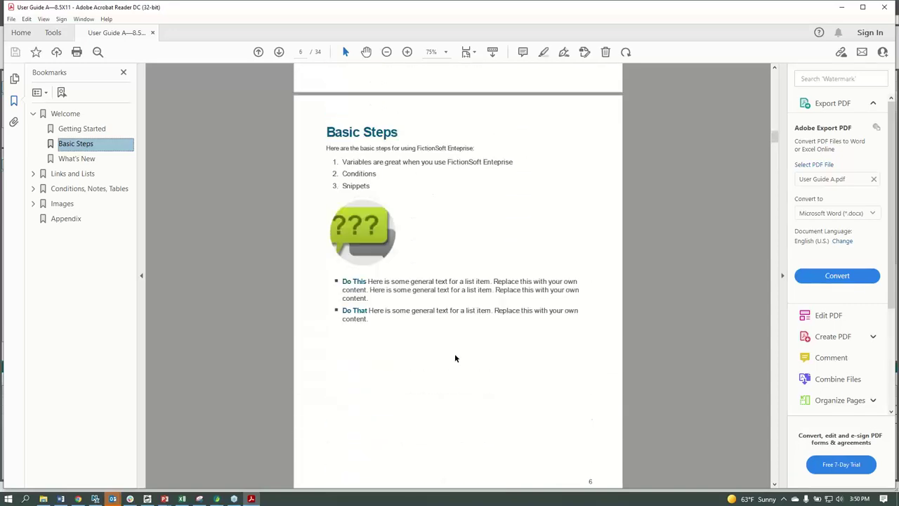
scroll(455, 358, "up", 7)
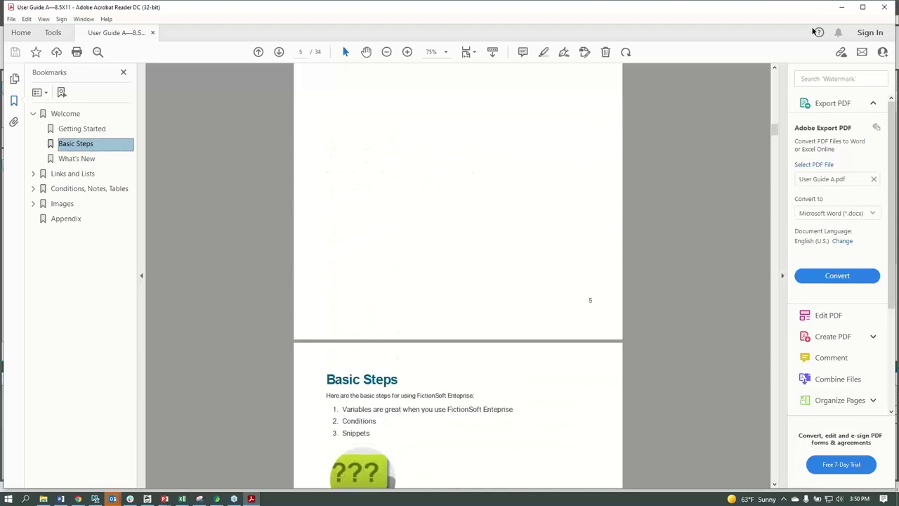
left_click(844, 9)
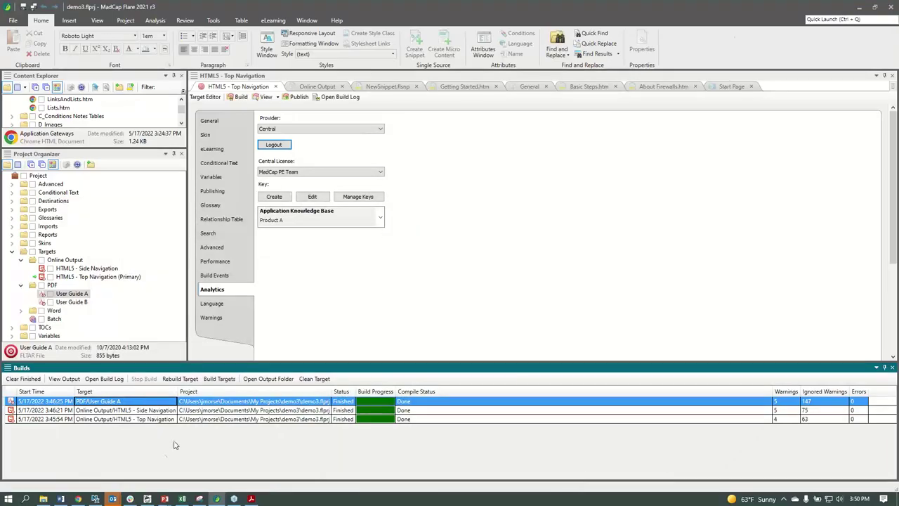
Switch to Chrome, view the Fitbit help article's available languages, and look over its drop-down questions and feedback form.
left_click(88, 499)
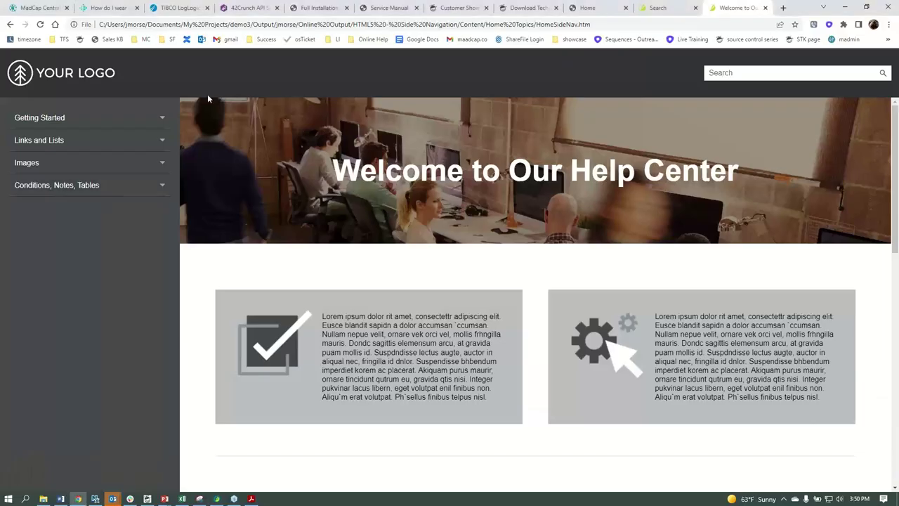
left_click(109, 8)
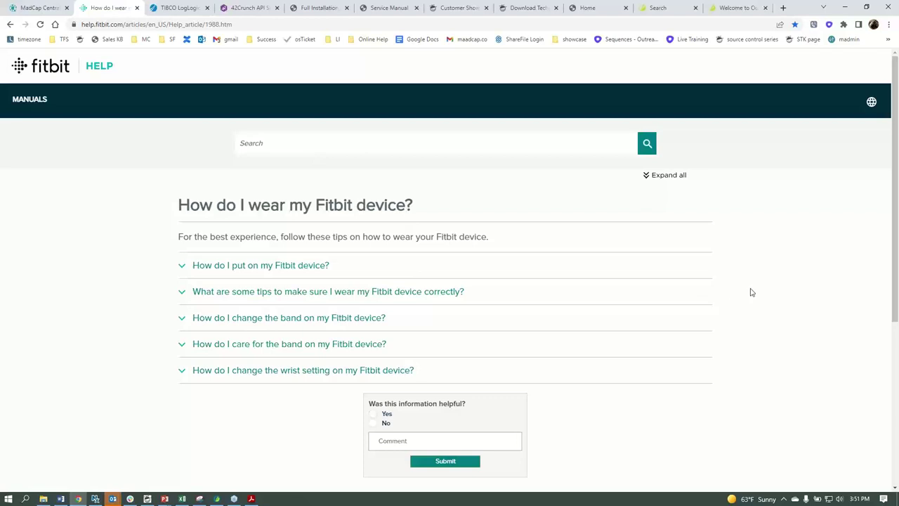
left_click(871, 107)
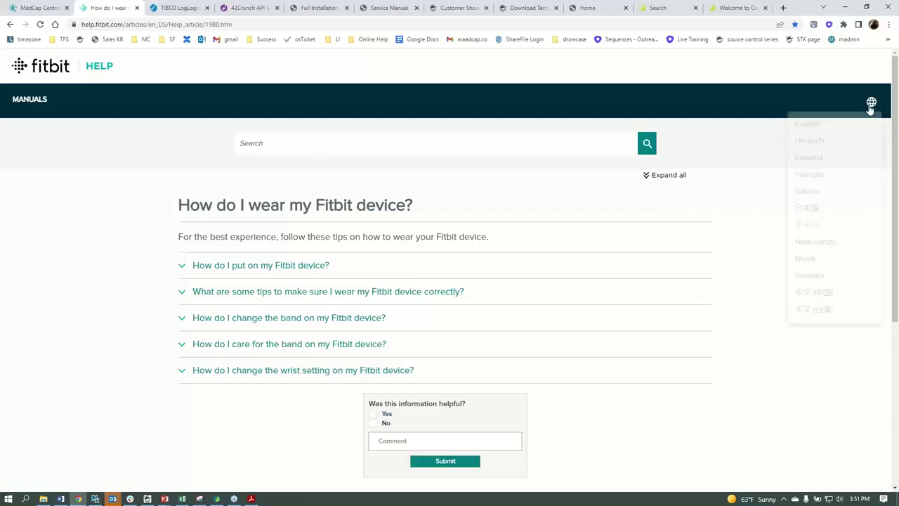
left_click(829, 349)
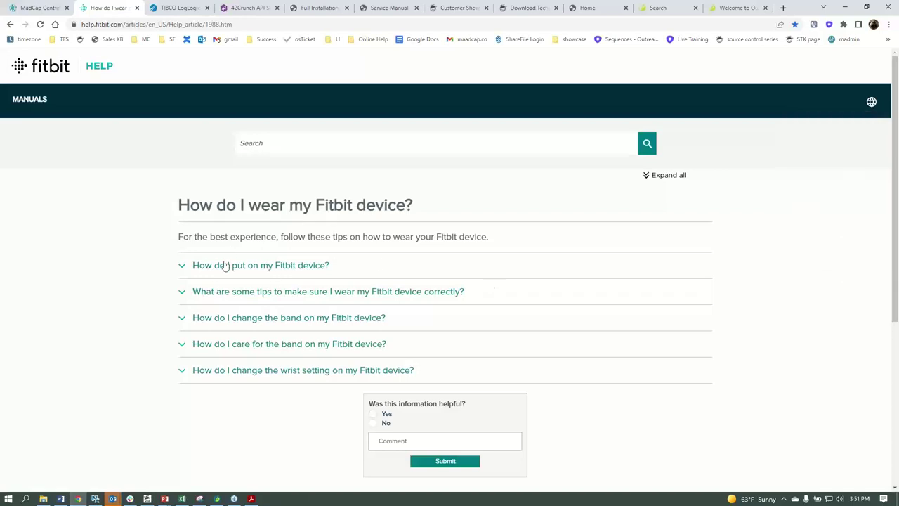
scroll(589, 293, "down", 3)
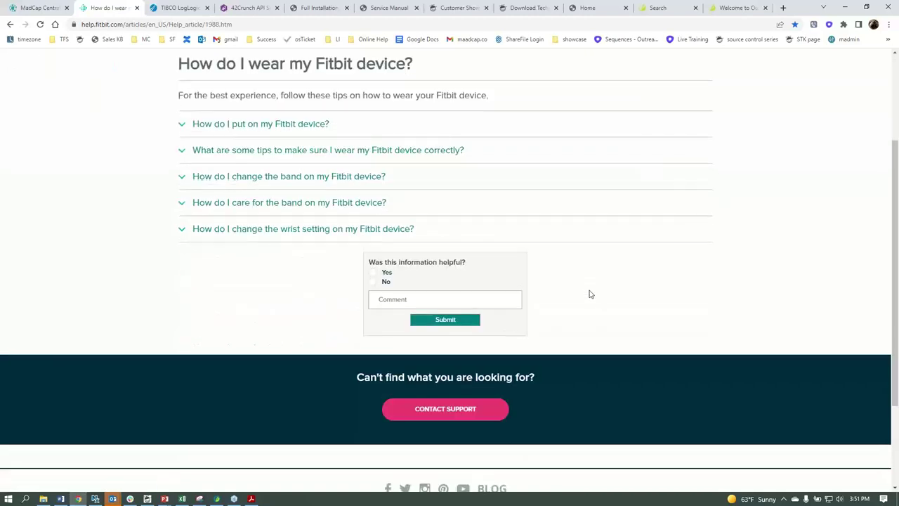
scroll(590, 294, "up", 3)
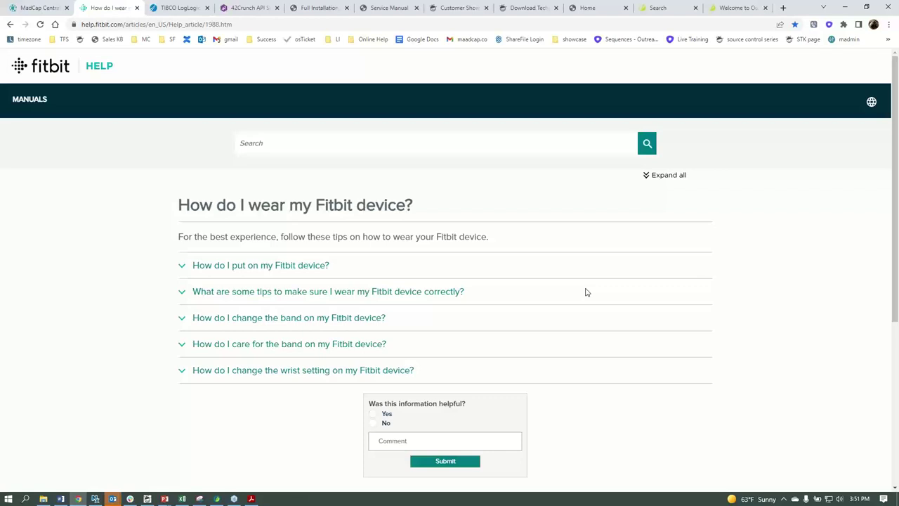
Expand the "How do I put on my Fitbit device?" section, examine its instructions and animation, and collapse it.
left_click(292, 270)
scroll(464, 260, "down", 3)
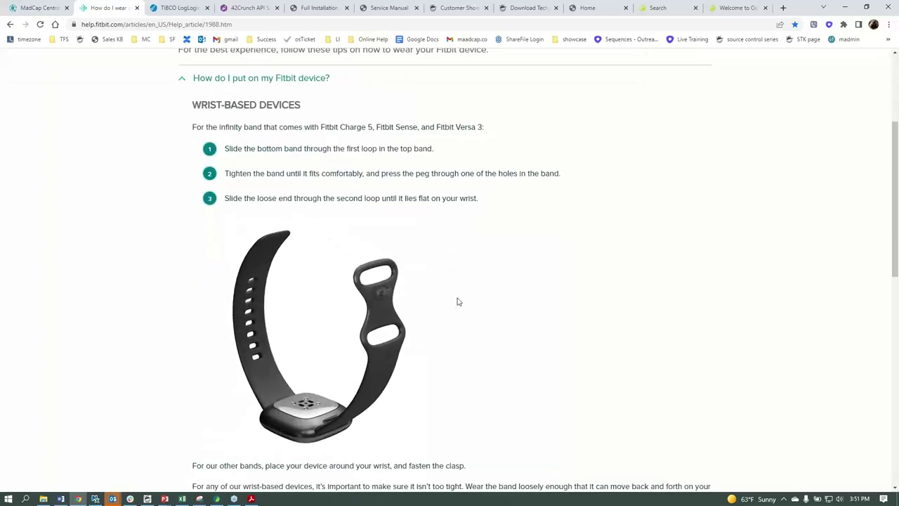
scroll(456, 302, "up", 2)
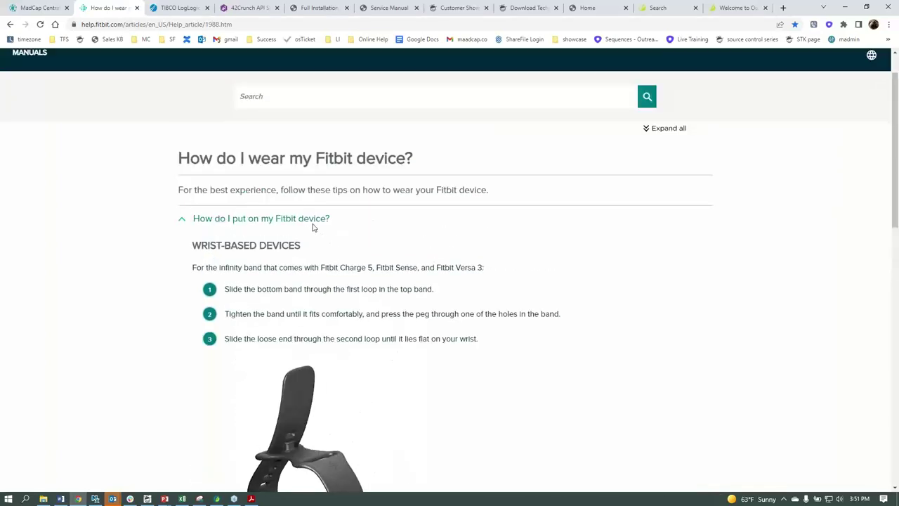
left_click(456, 248)
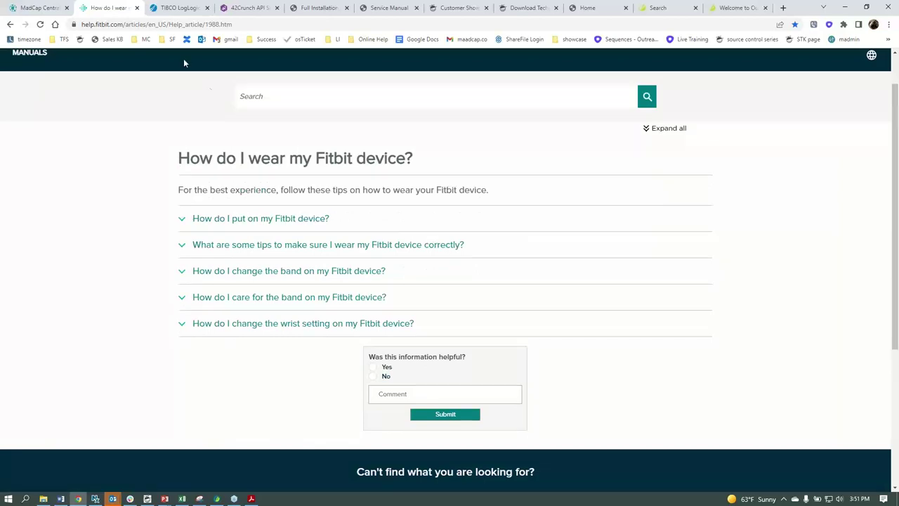
In the TIBCO LogLogic documentation, open the Groups topic from Key New Features, look through it, and return to its beginning.
left_click(176, 8)
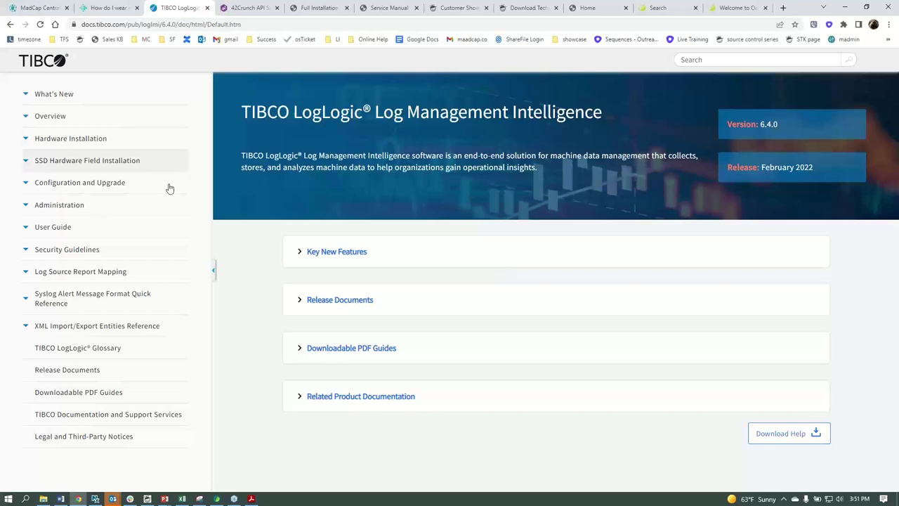
left_click(298, 255)
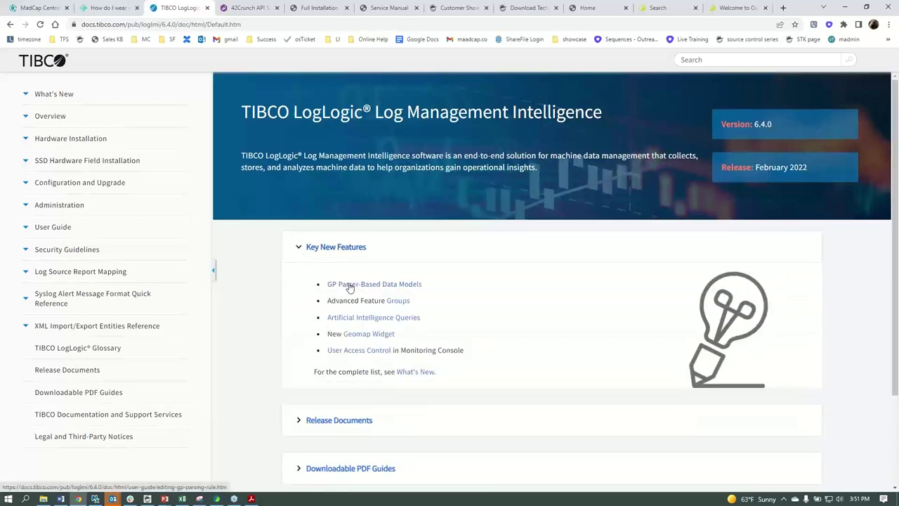
left_click(398, 300)
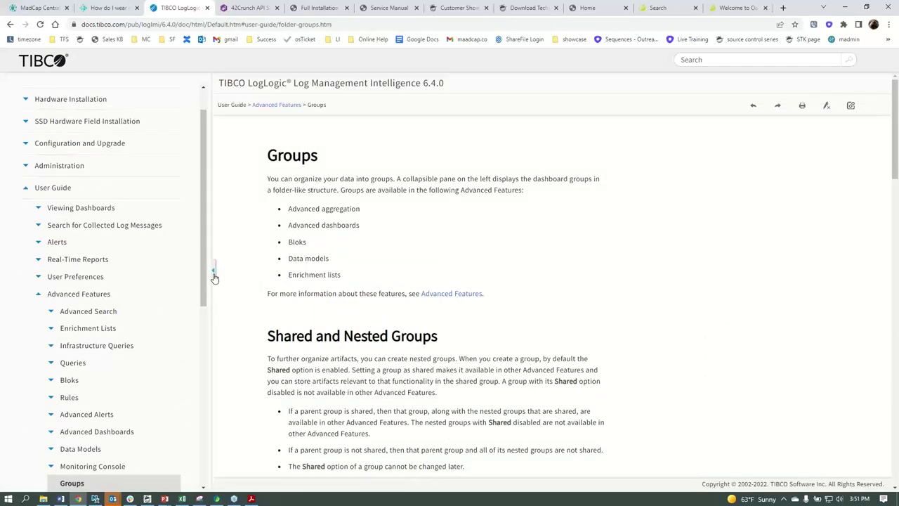
scroll(399, 333, "down", 3)
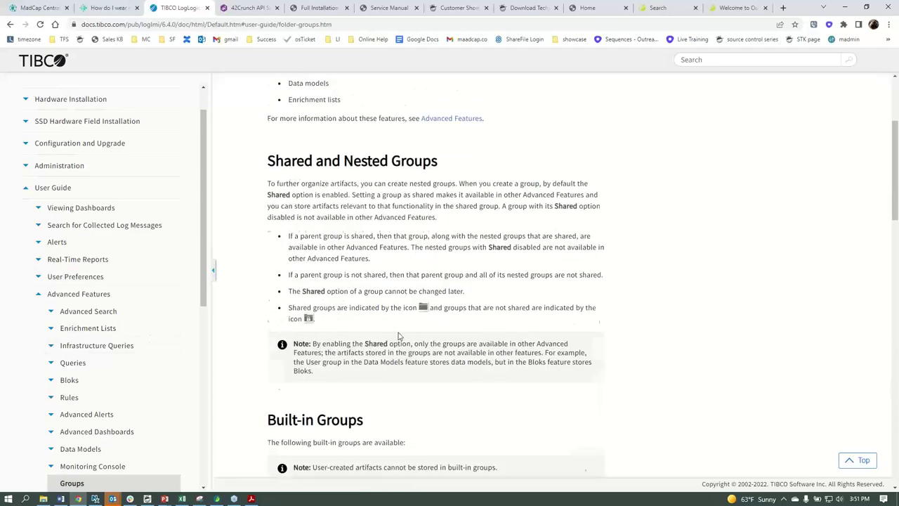
scroll(399, 335, "up", 3)
scroll(398, 336, "down", 4)
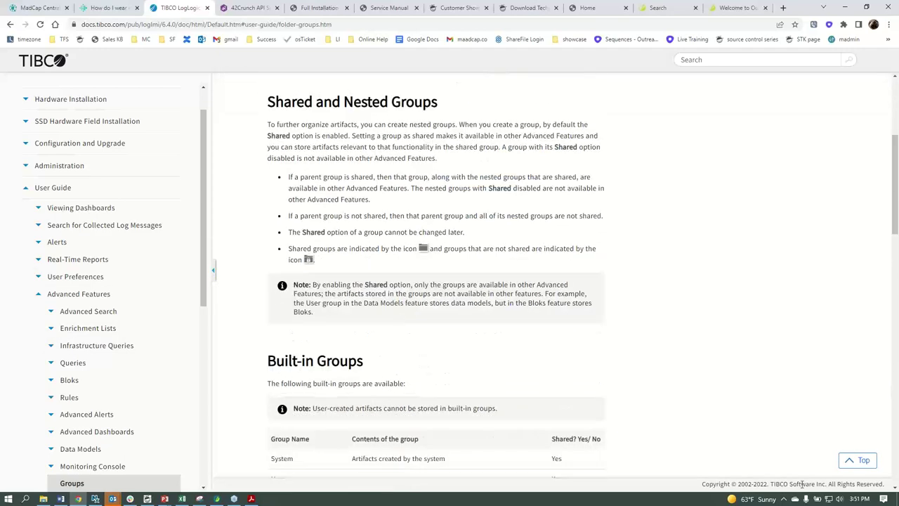
left_click(850, 467)
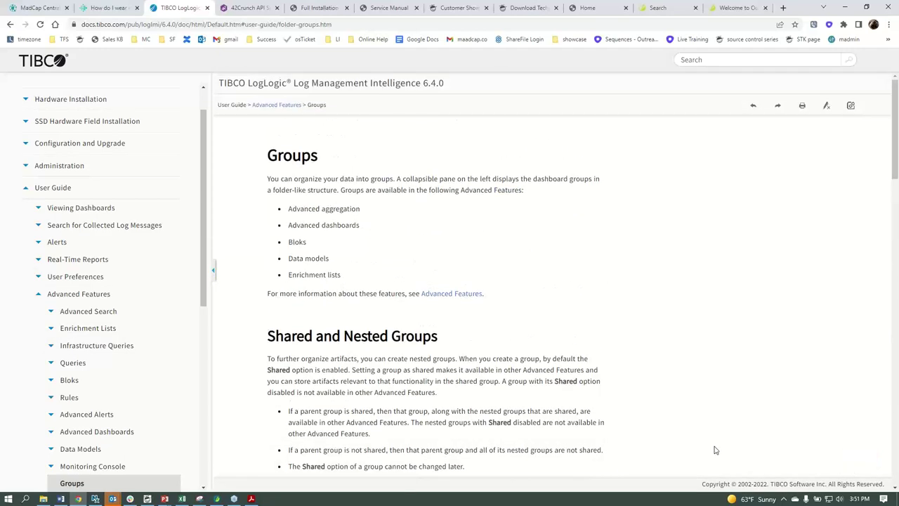
Look over the 42Crunch API Security Platform documentation home page and open its API Security Audit topic.
left_click(250, 12)
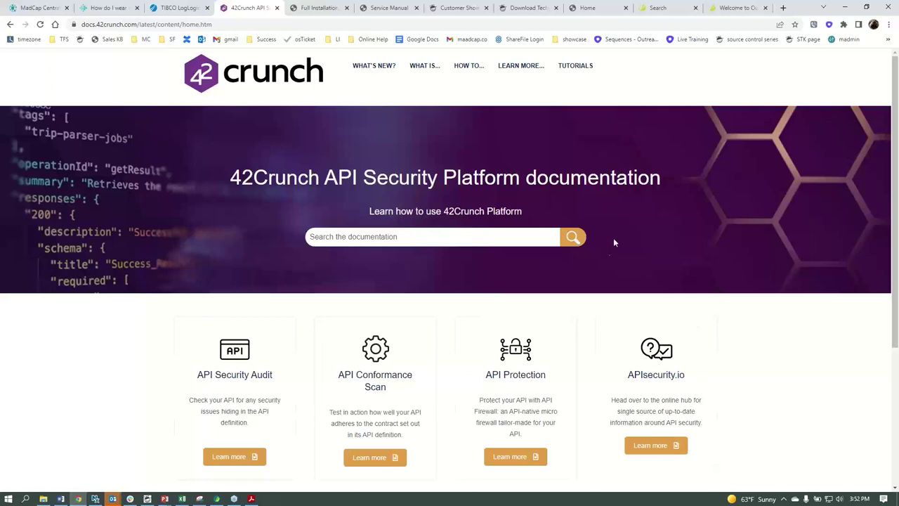
scroll(613, 243, "down", 3)
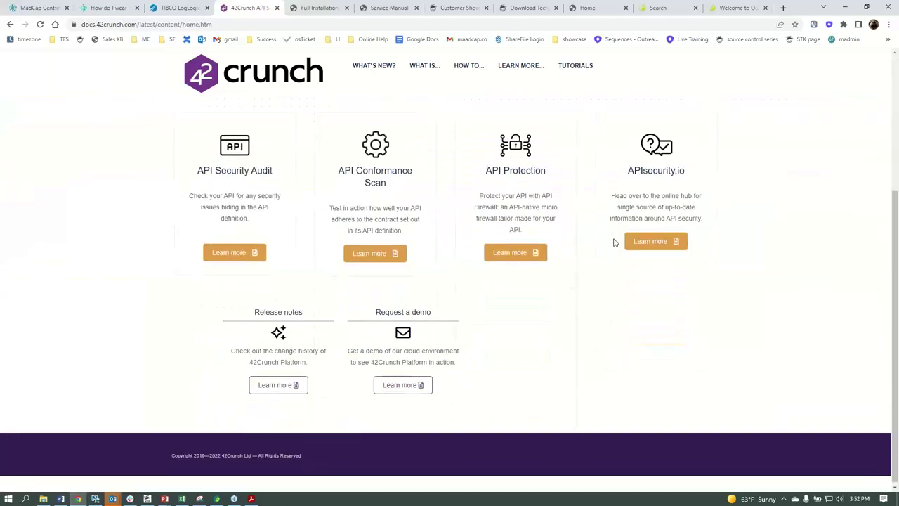
scroll(614, 241, "up", 3)
mouse_move(520, 68)
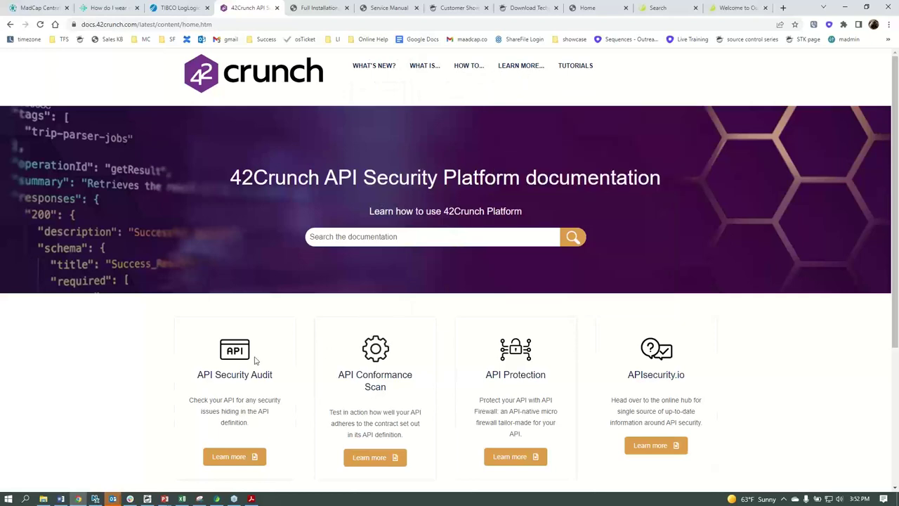
left_click(256, 456)
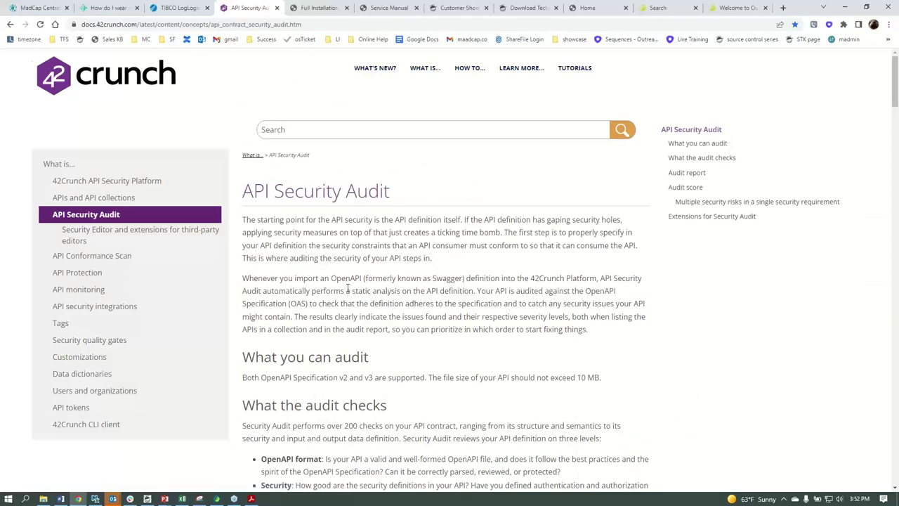
On the Vogel's installation guides page, browse the Fixed, Tilt, Full-Motion and TV Floor Stand product categories.
left_click(325, 10)
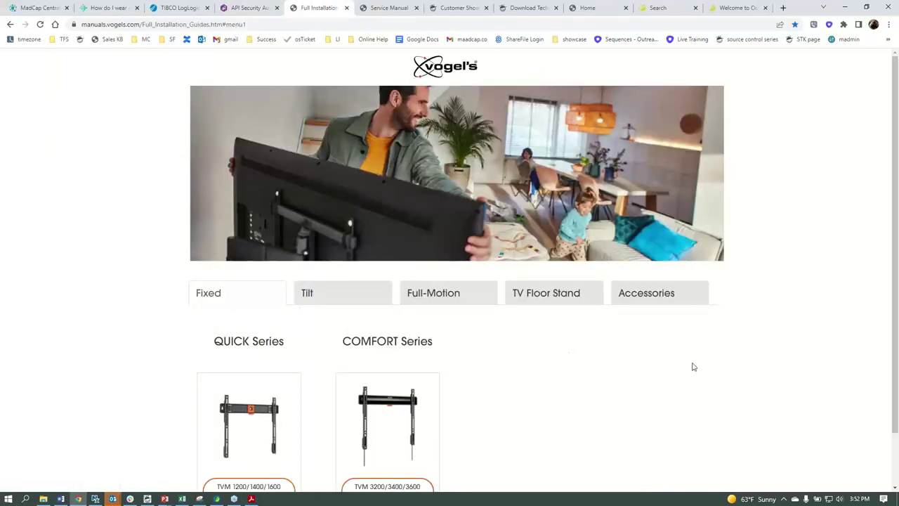
scroll(709, 384, "down", 1)
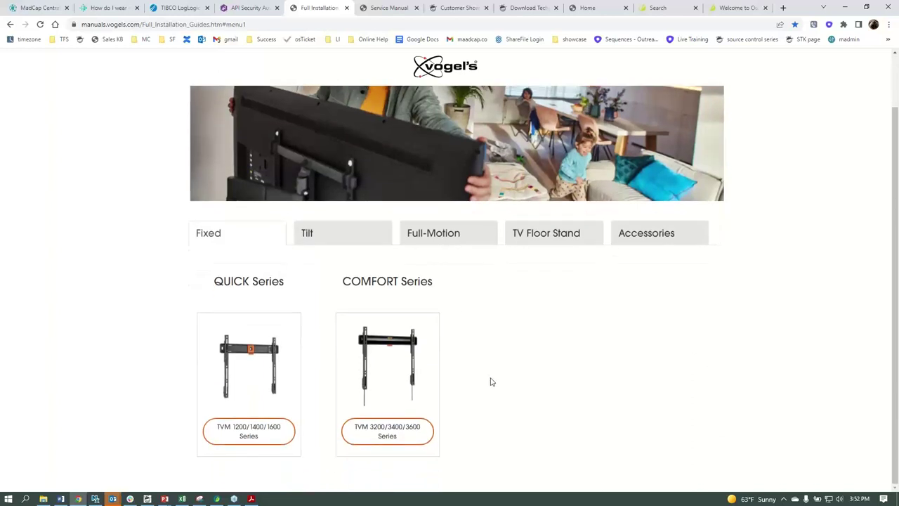
scroll(683, 392, "up", 1)
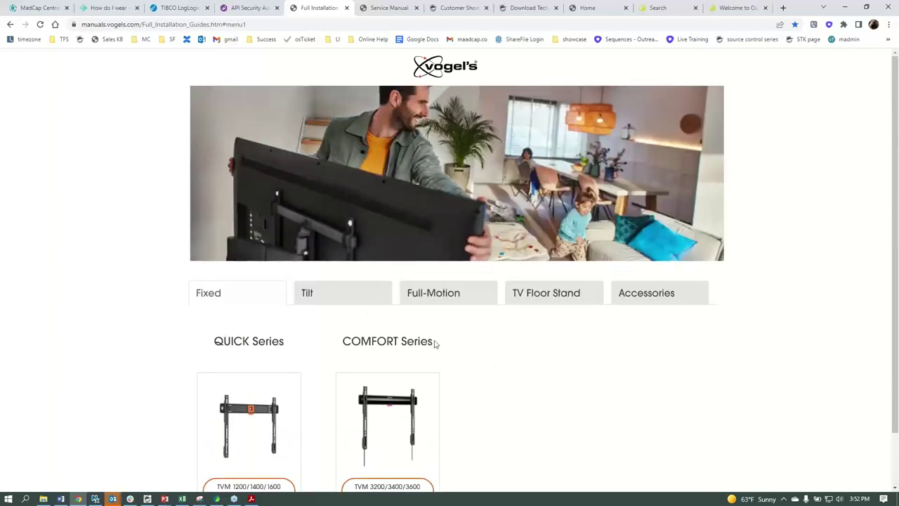
left_click(337, 302)
left_click(440, 299)
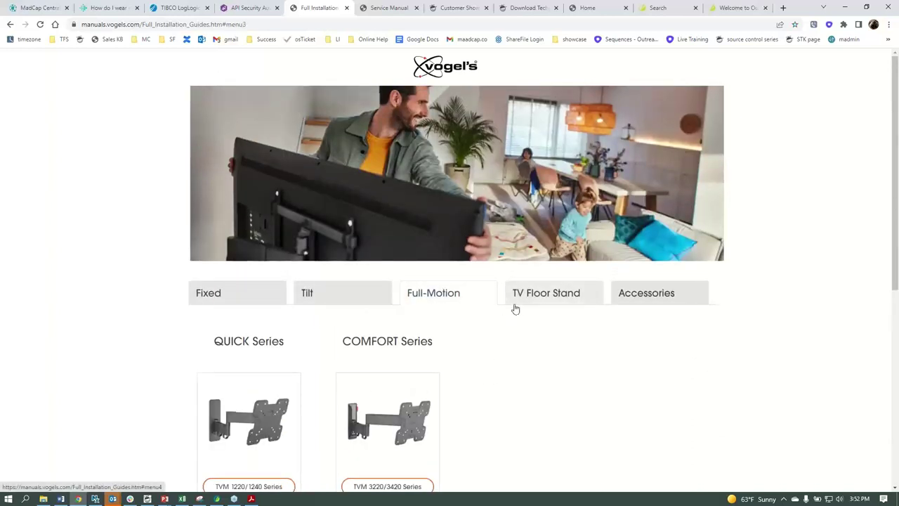
left_click(523, 304)
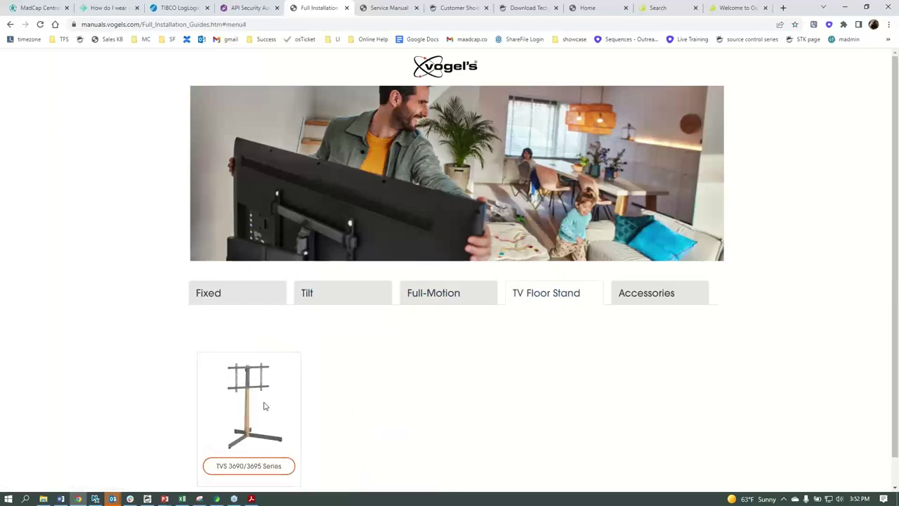
Open the TVS 3690/3695 Series guide, examine its sections through Stay safe, and return to its beginning.
left_click(249, 466)
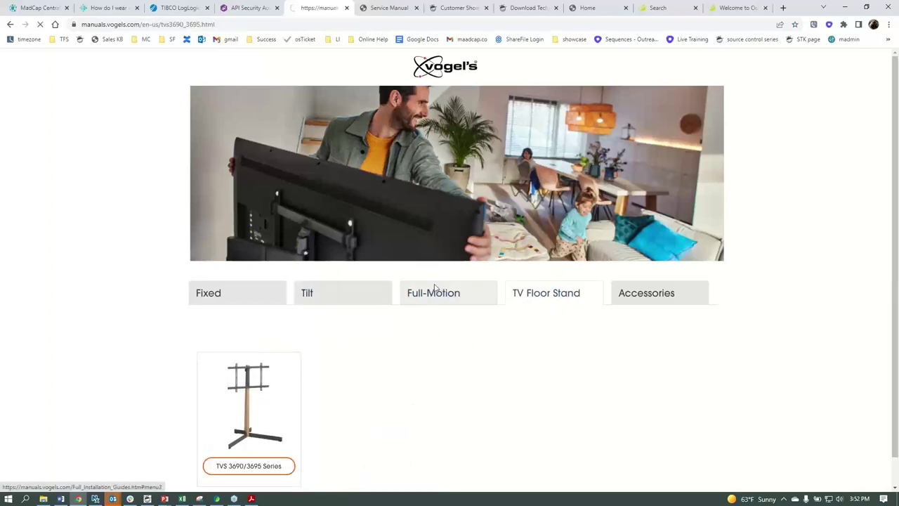
scroll(434, 286, "down", 3)
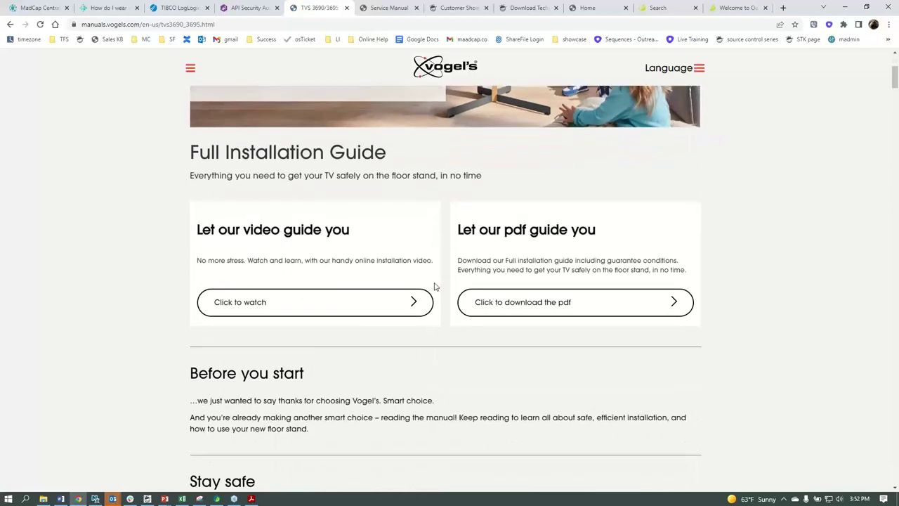
scroll(435, 286, "down", 1)
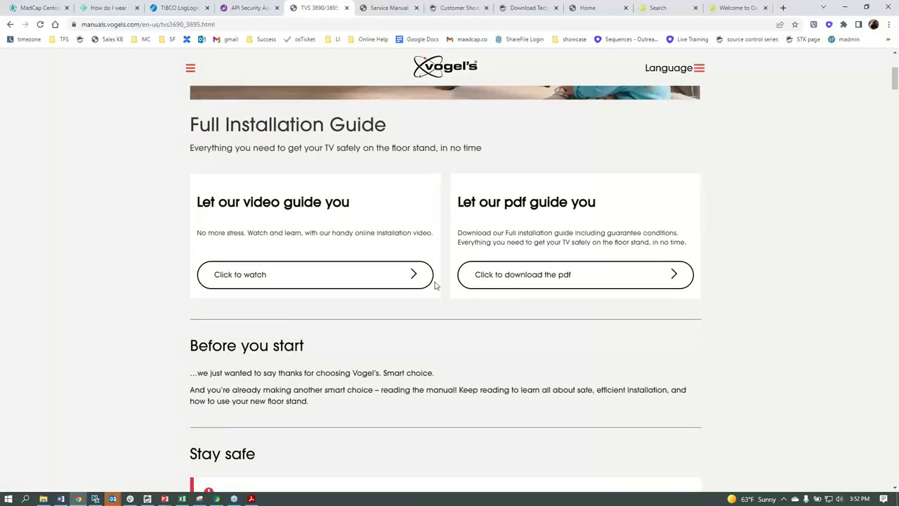
scroll(434, 286, "down", 3)
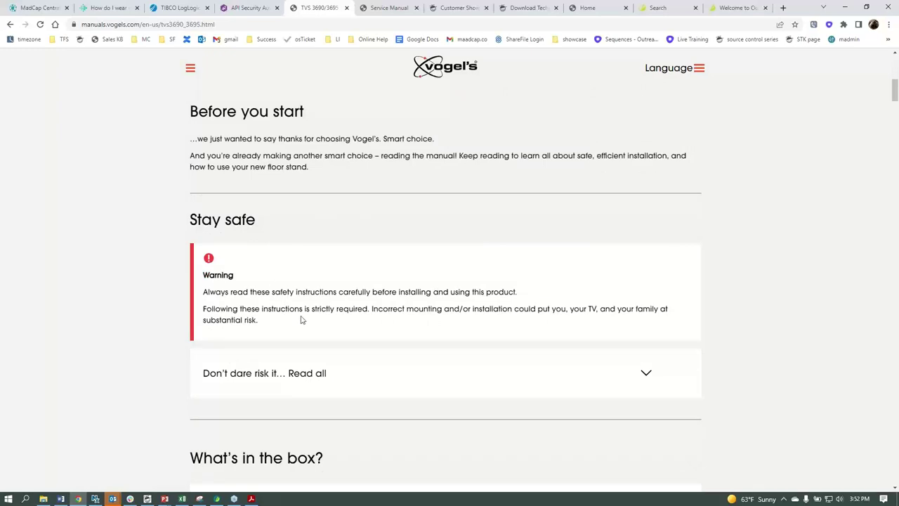
scroll(340, 292, "up", 6)
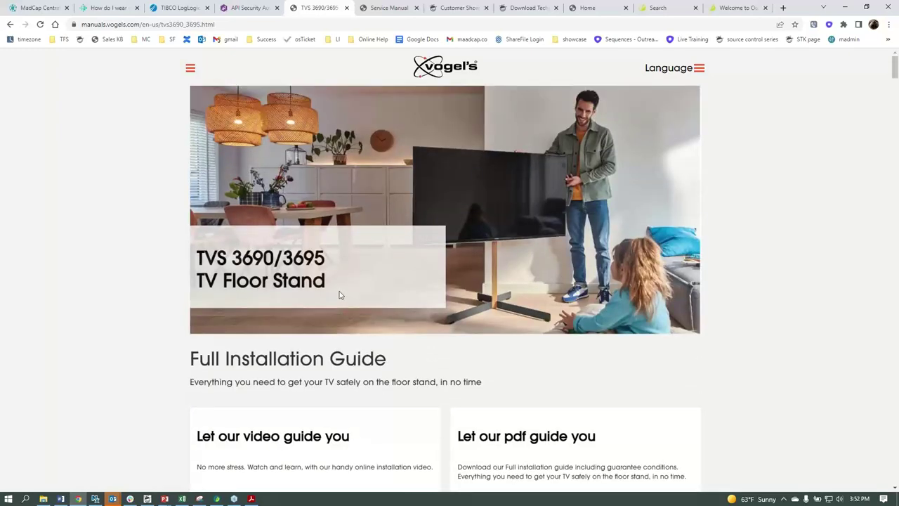
View the Precor Service Manual PDF's cover and contents, follow the Orientation Convention entry, and examine the console orientation figures.
left_click(382, 9)
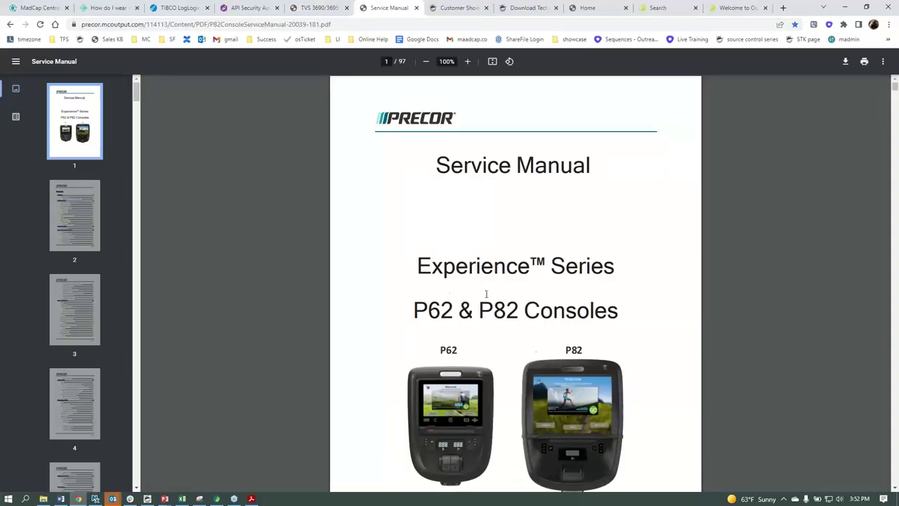
scroll(541, 355, "down", 1)
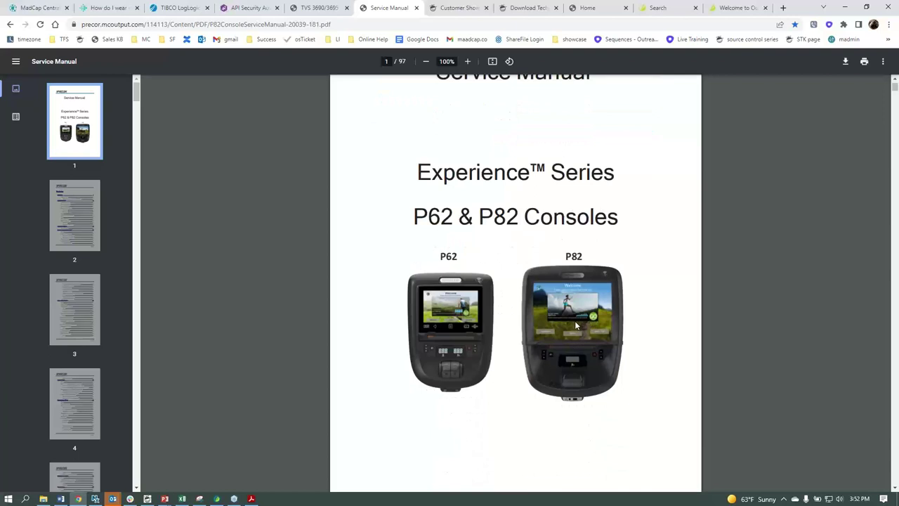
scroll(540, 337, "down", 1)
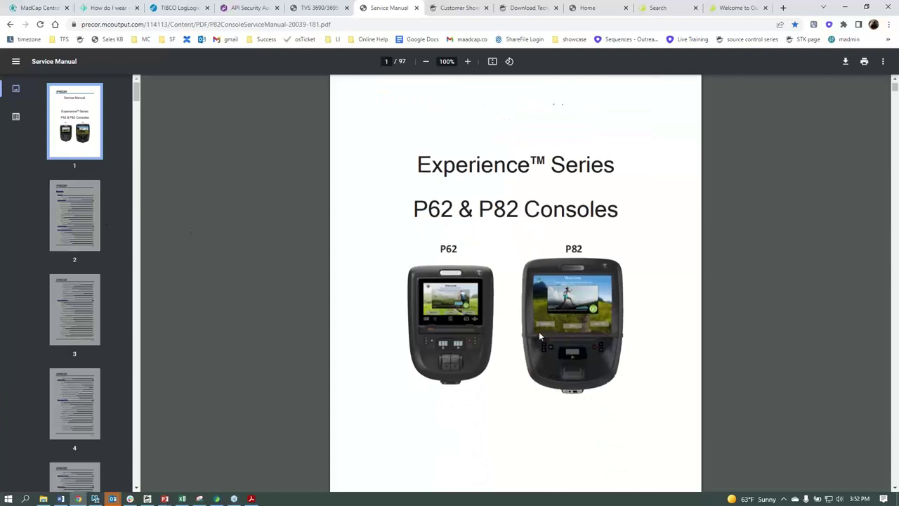
scroll(540, 336, "down", 4)
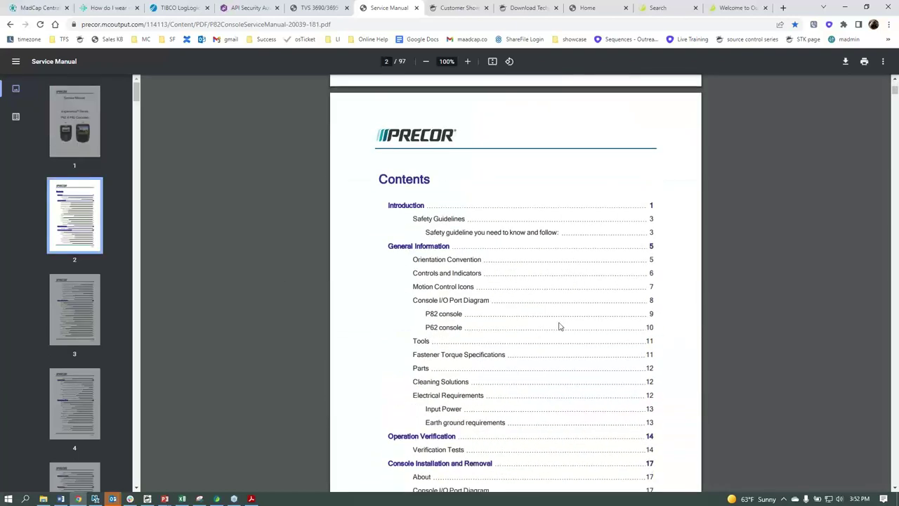
left_click(652, 266)
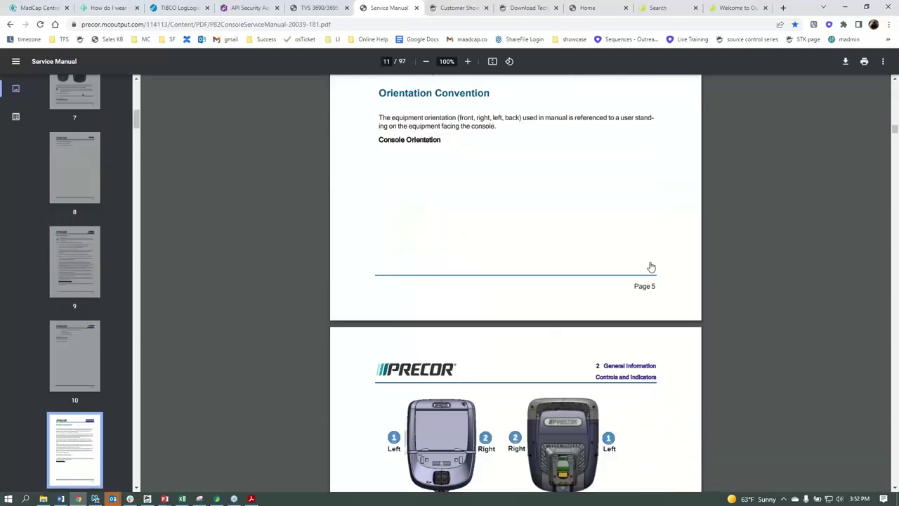
scroll(560, 349, "down", 3)
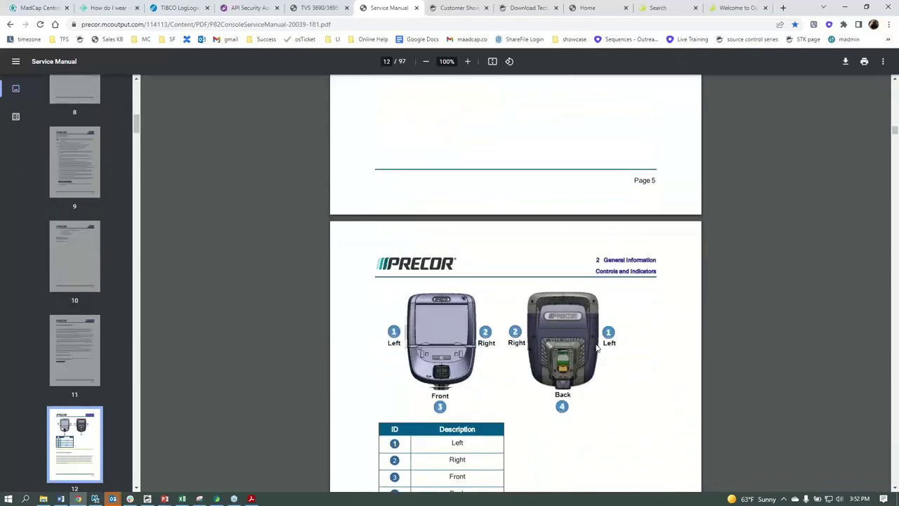
Switch from the Precor manual to MadCap Central and examine the Application Knowledge Base analytics for Phrases and Phrases with No Results.
scroll(596, 347, "down", 4)
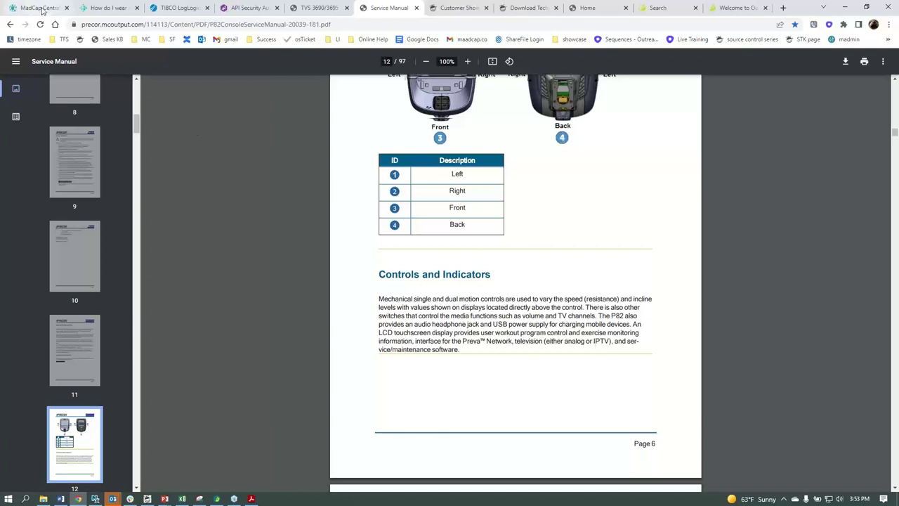
left_click(44, 9)
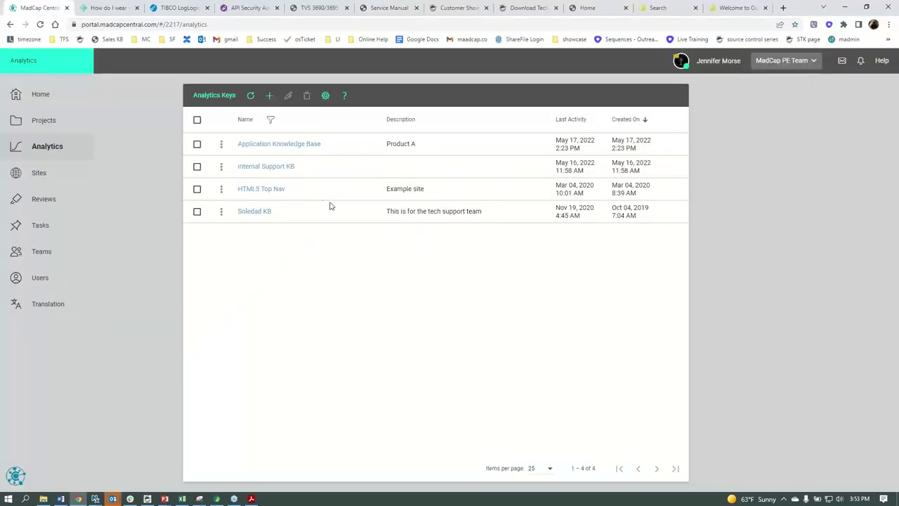
left_click(250, 95)
left_click(271, 145)
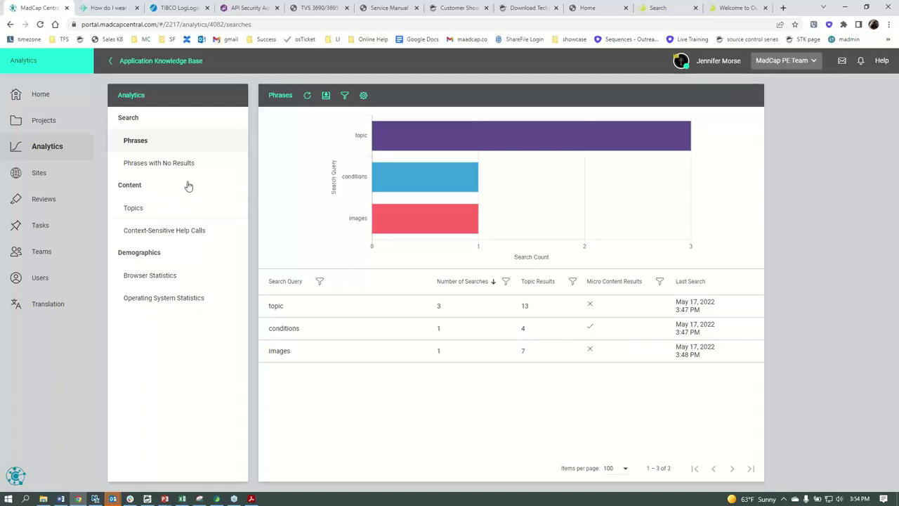
left_click(161, 164)
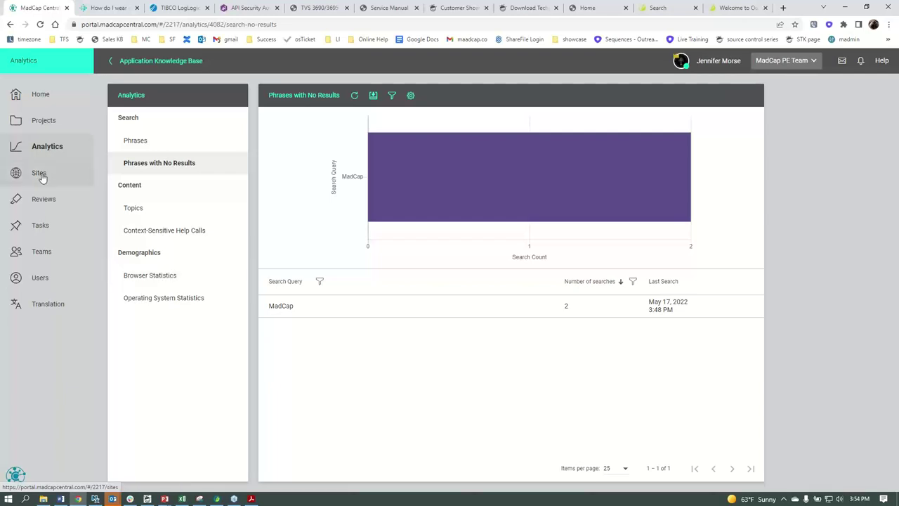
Open the Soledad KB analytics and examine its Topics, Context-Sensitive Help Calls, Browser Statistics and Operating System Statistics reports.
left_click(53, 145)
left_click(252, 212)
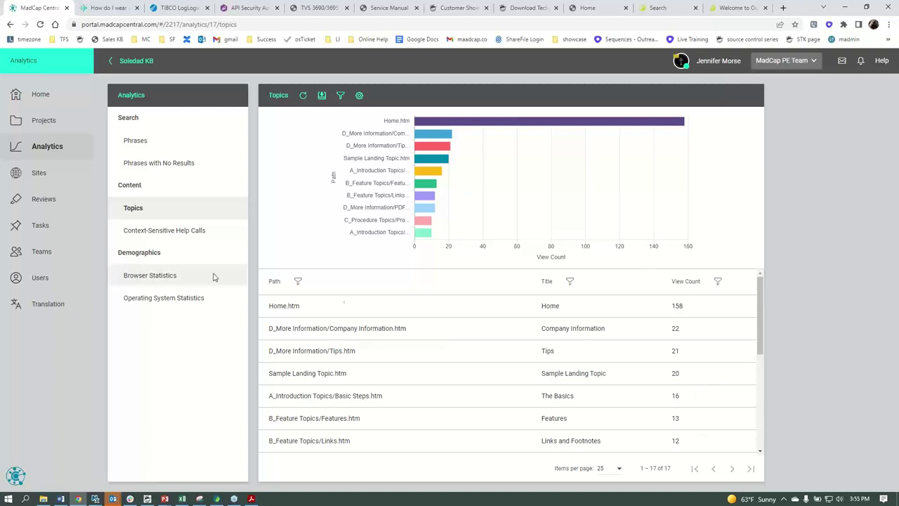
left_click(135, 229)
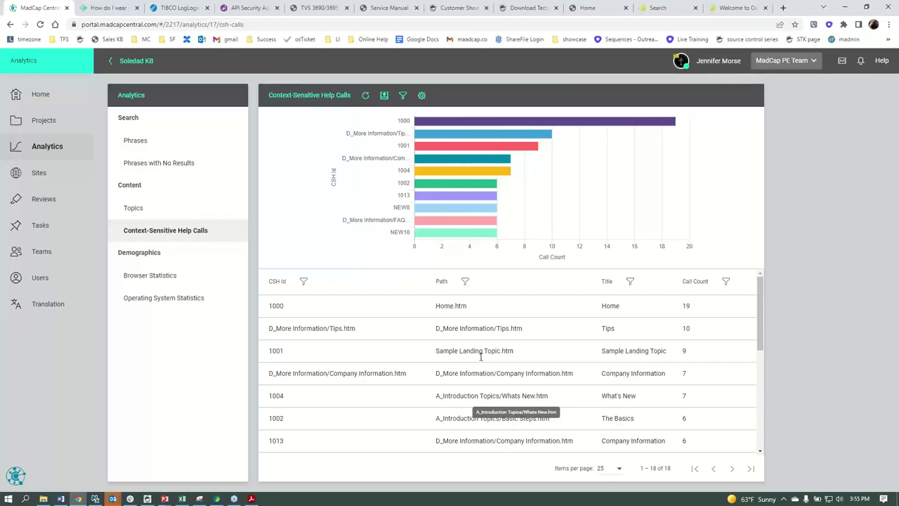
left_click(208, 308)
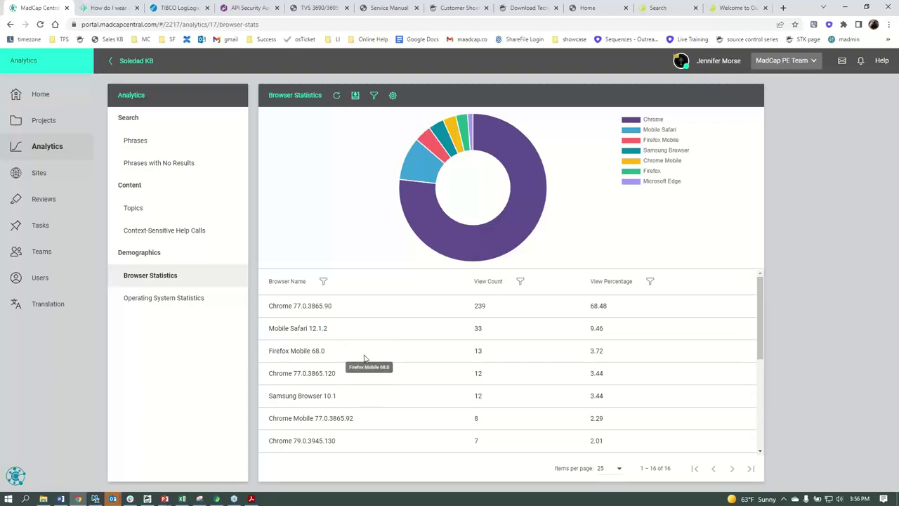
left_click(158, 299)
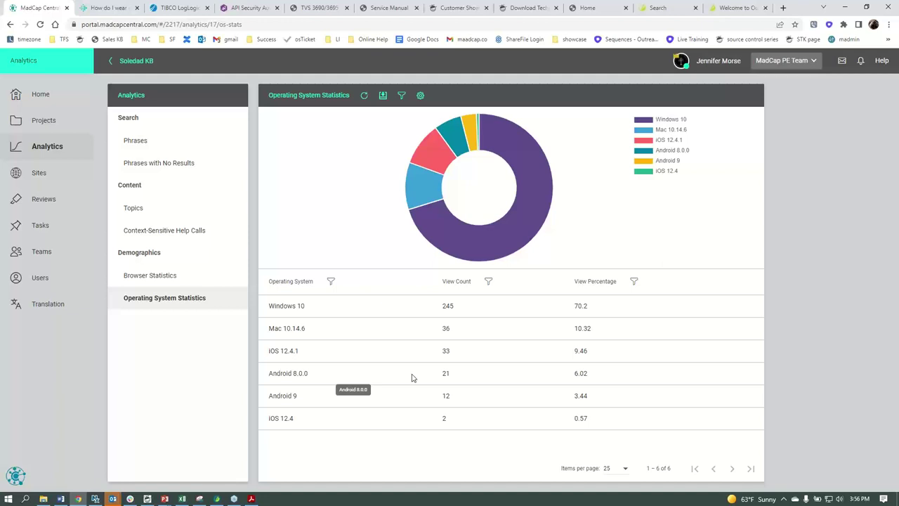
Switch to the running PowerPoint slide show with the MadCap Flare Workflow slide.
mouse_move(251, 498)
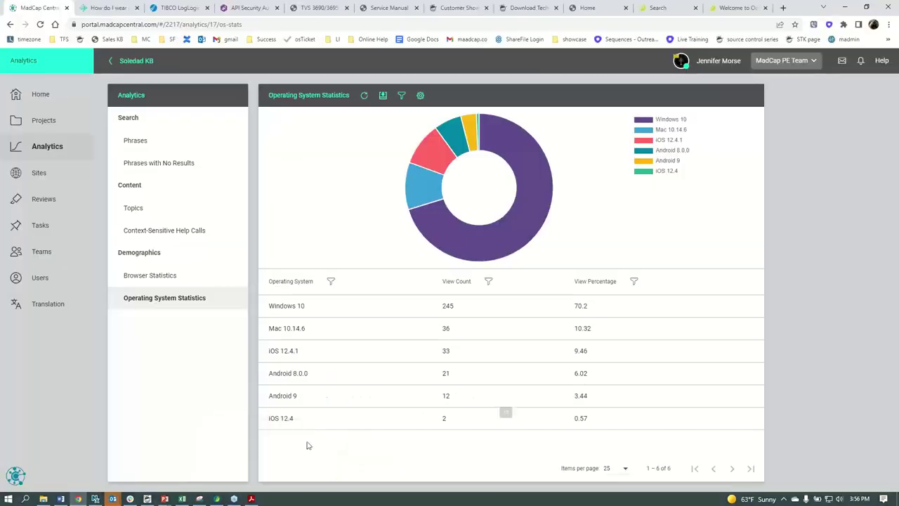
mouse_move(167, 498)
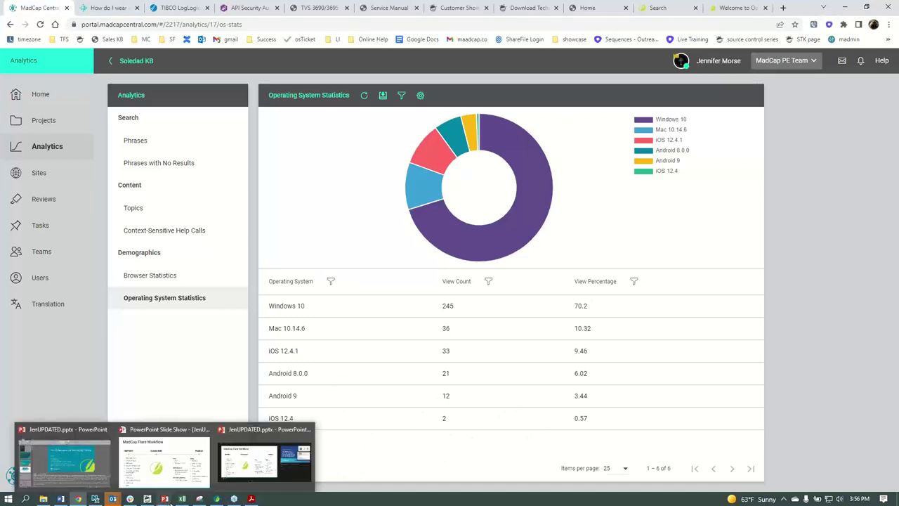
left_click(164, 460)
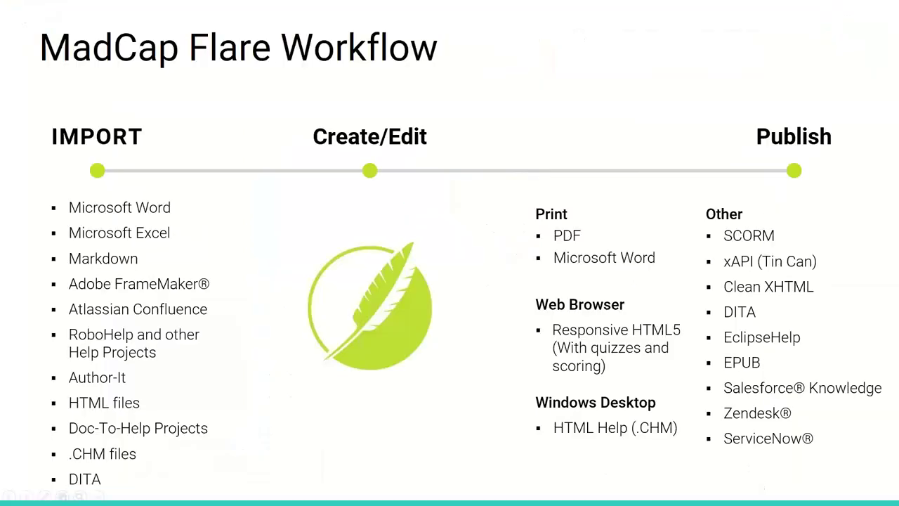